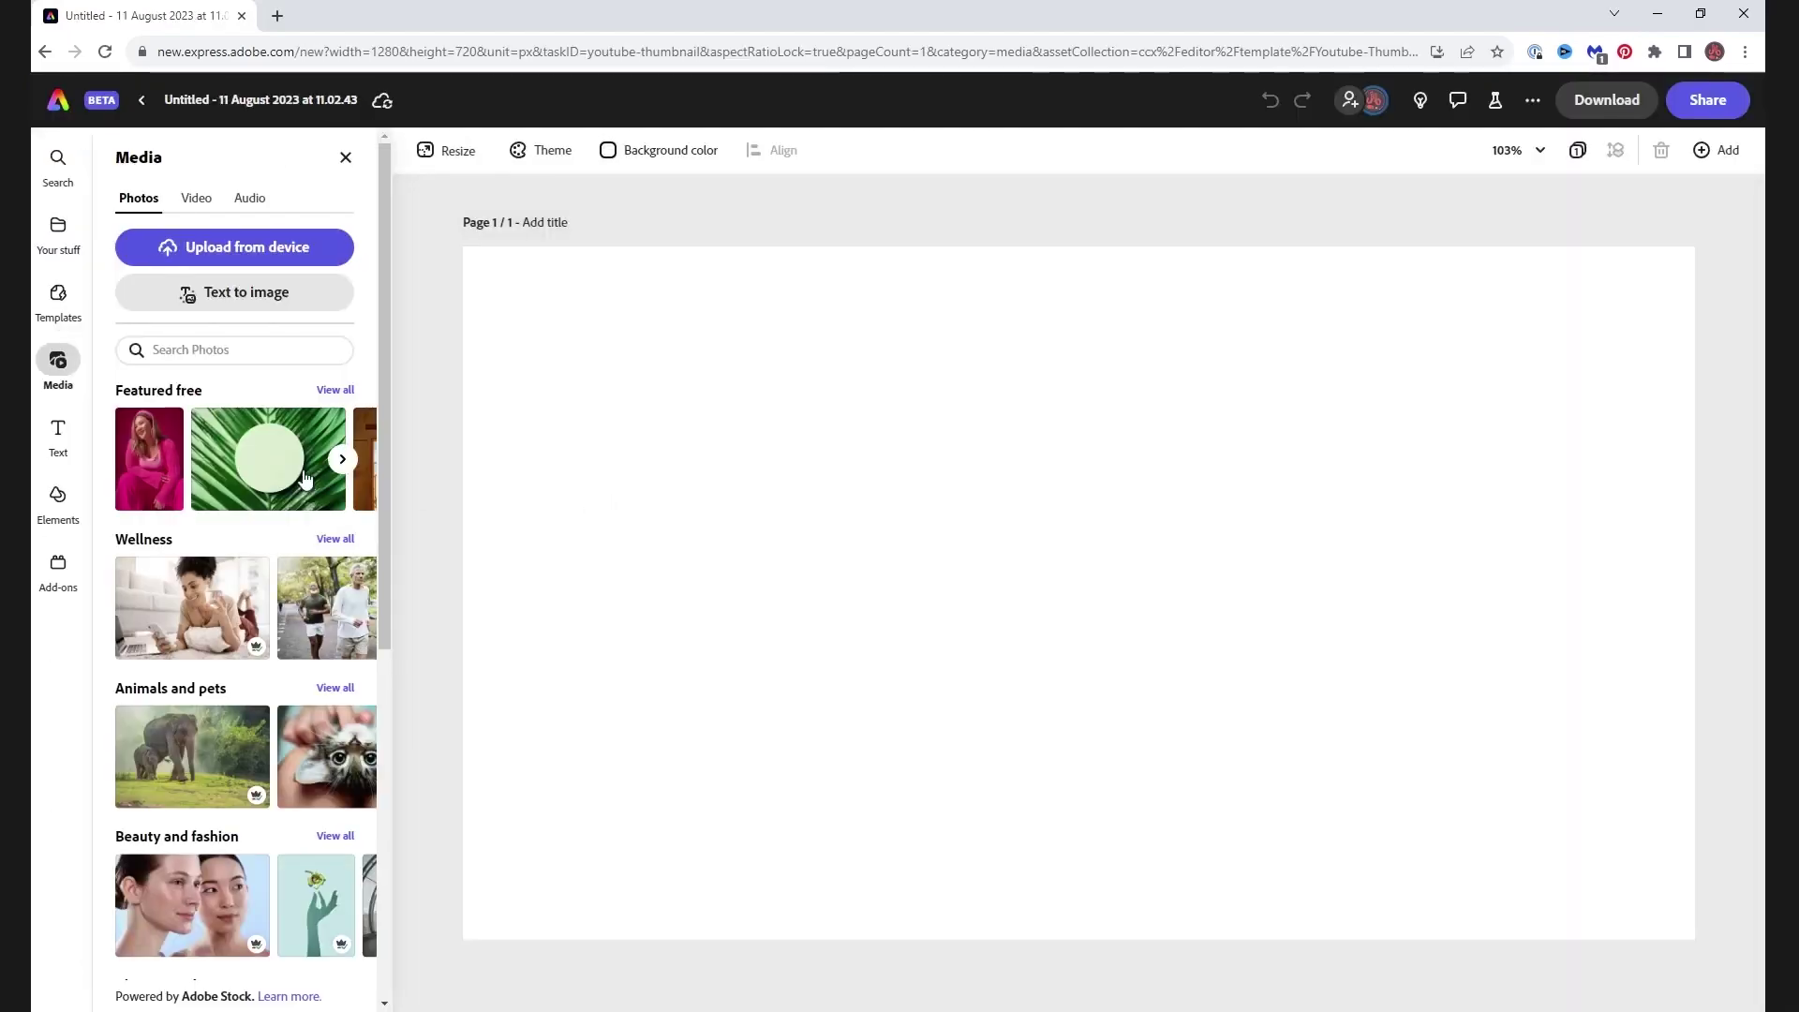
Place the Photoshop thumbnail from Your files and stretch it corner to corner across the page
left_click(53, 225)
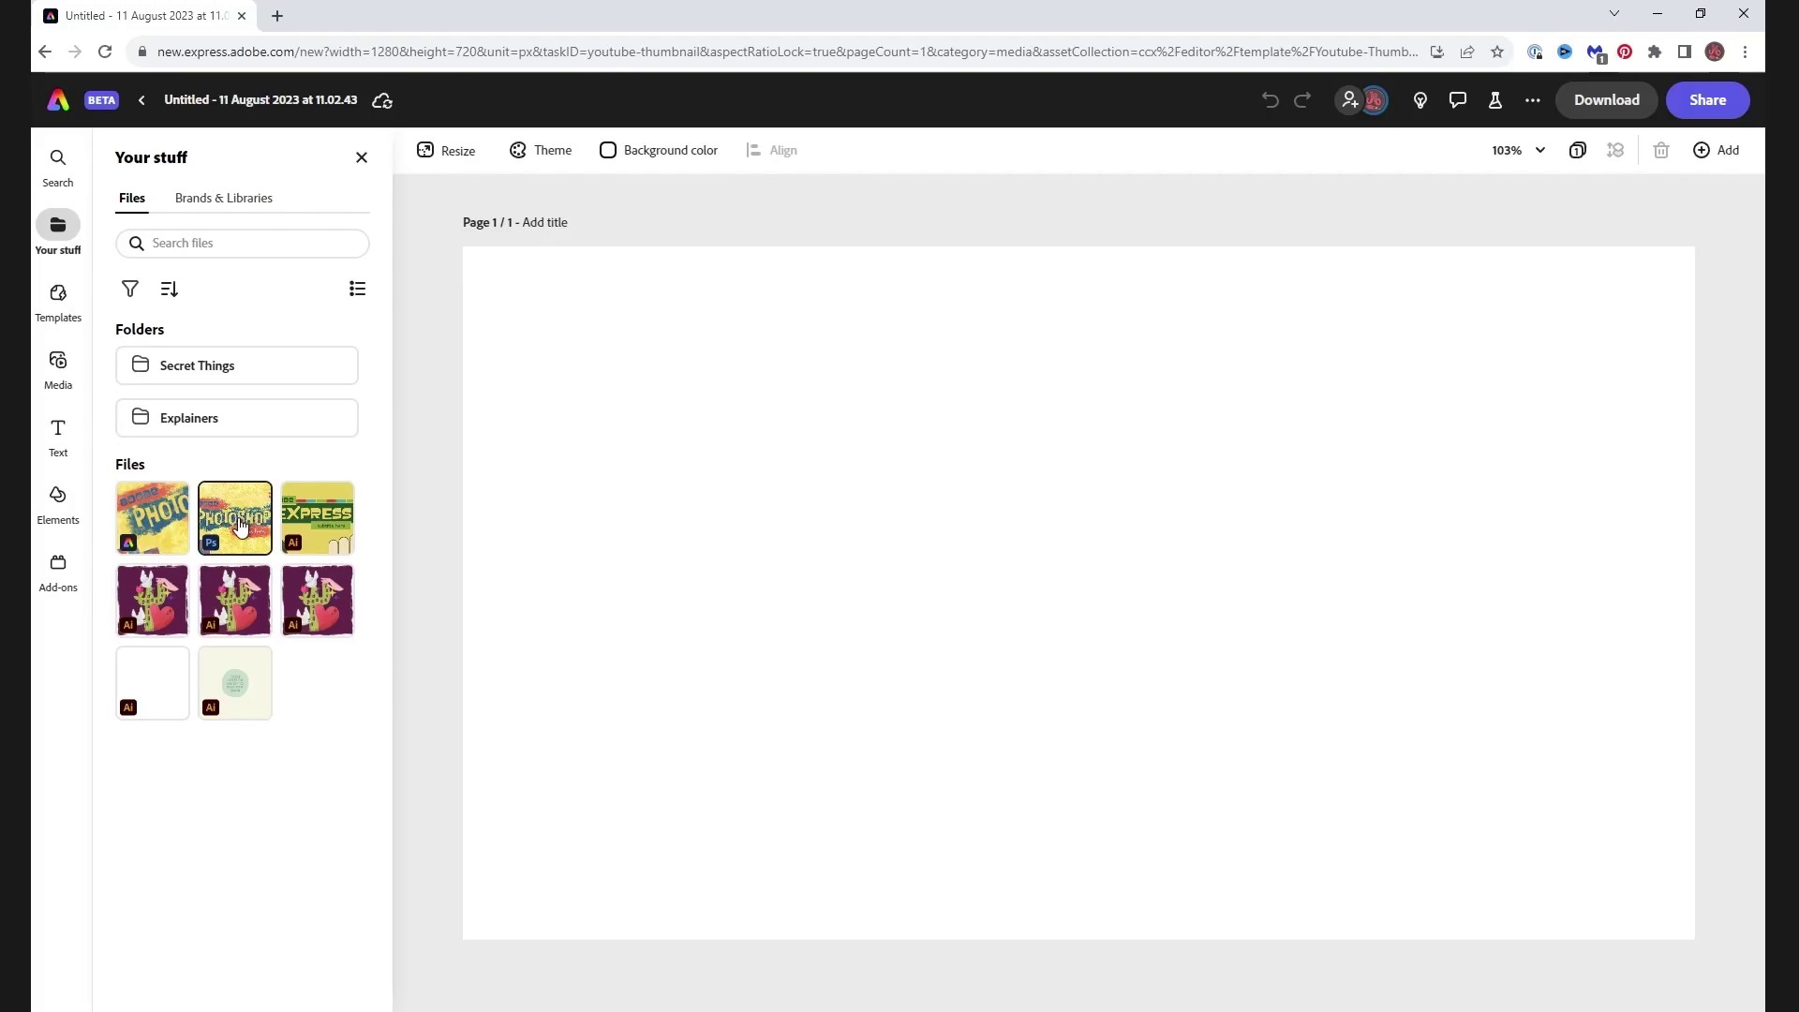
left_click(240, 517)
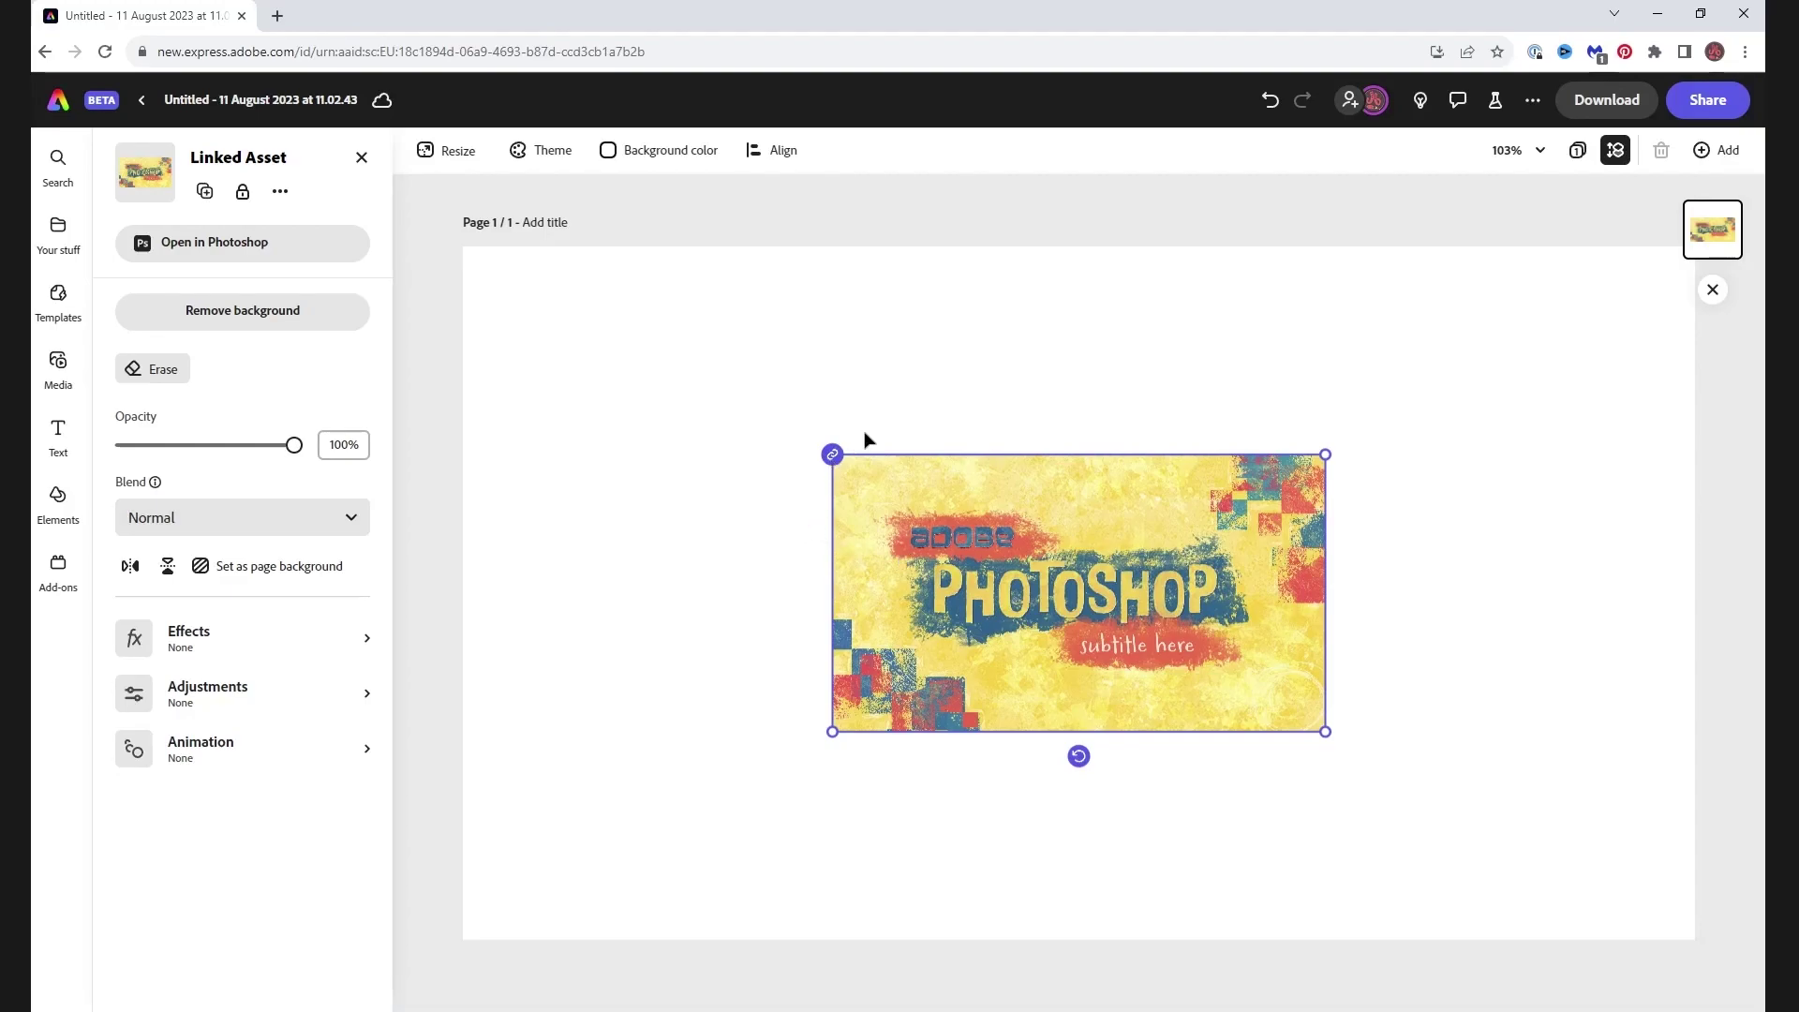
left_click_drag(833, 456, 462, 247)
left_click_drag(1325, 730, 1694, 940)
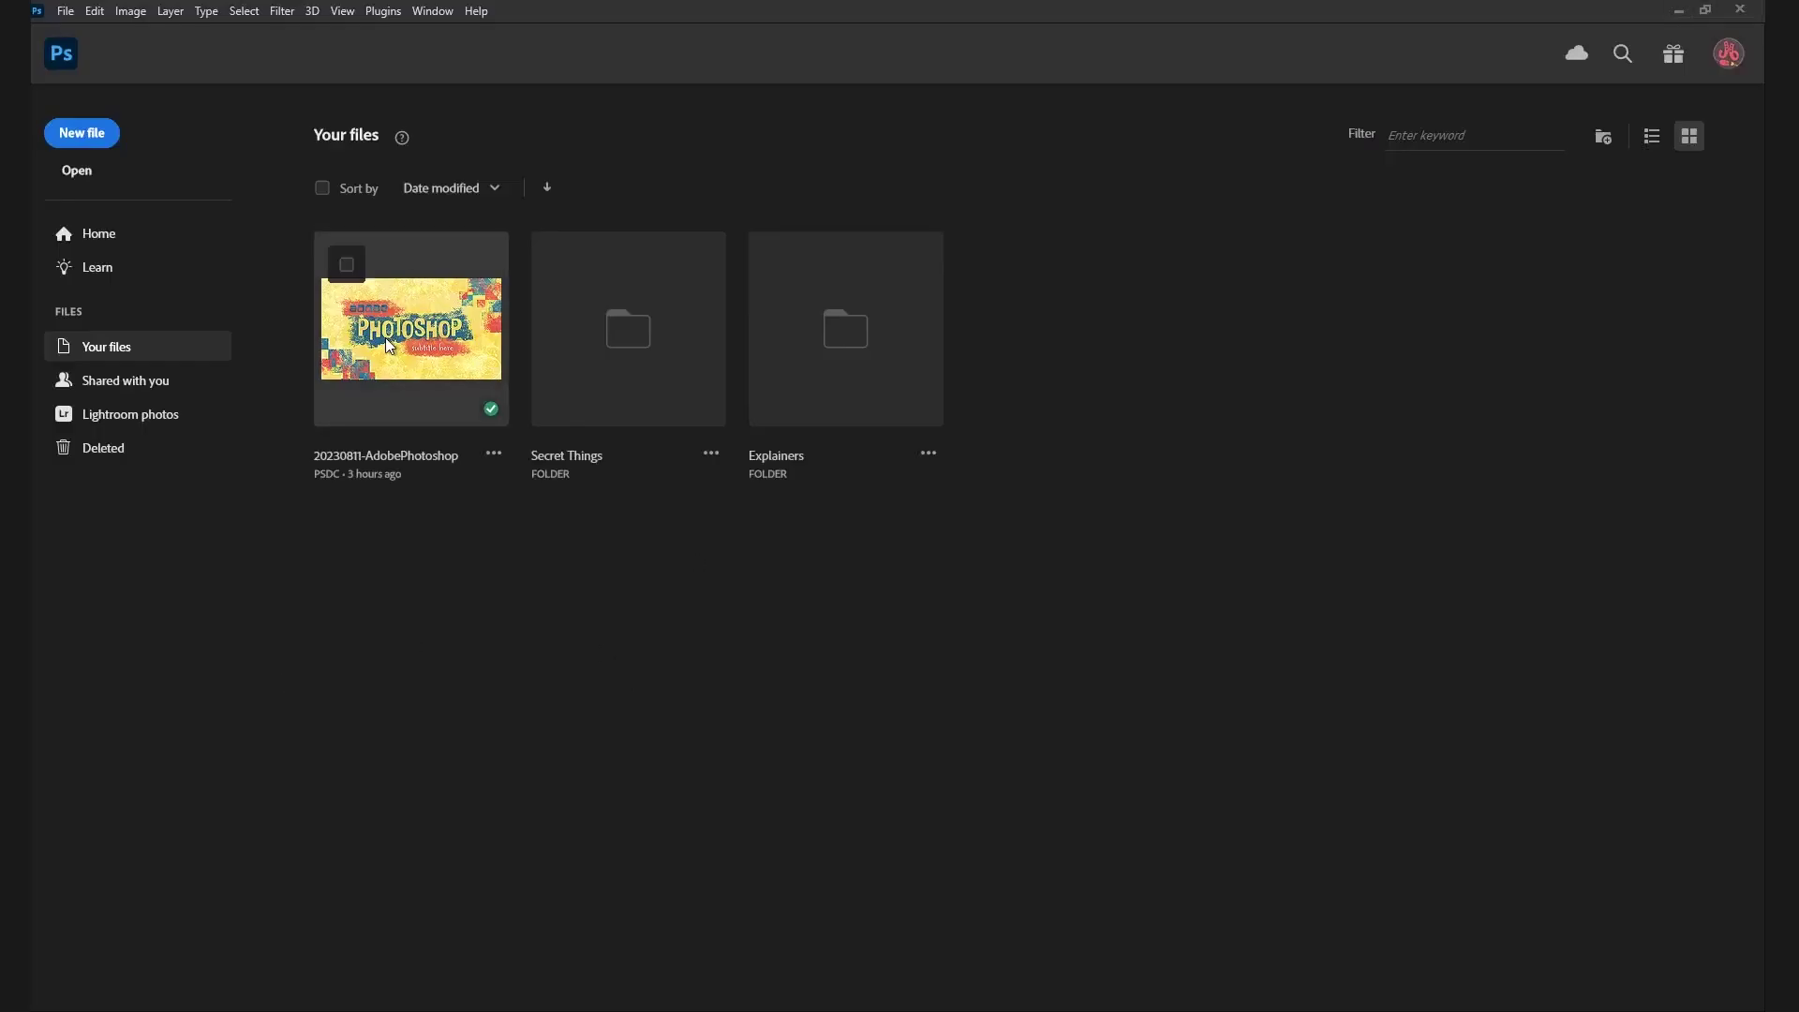
In 20230811-AdobePhotoshop, replace the 'subtitle here' text with 'Import Files'
left_click(384, 333)
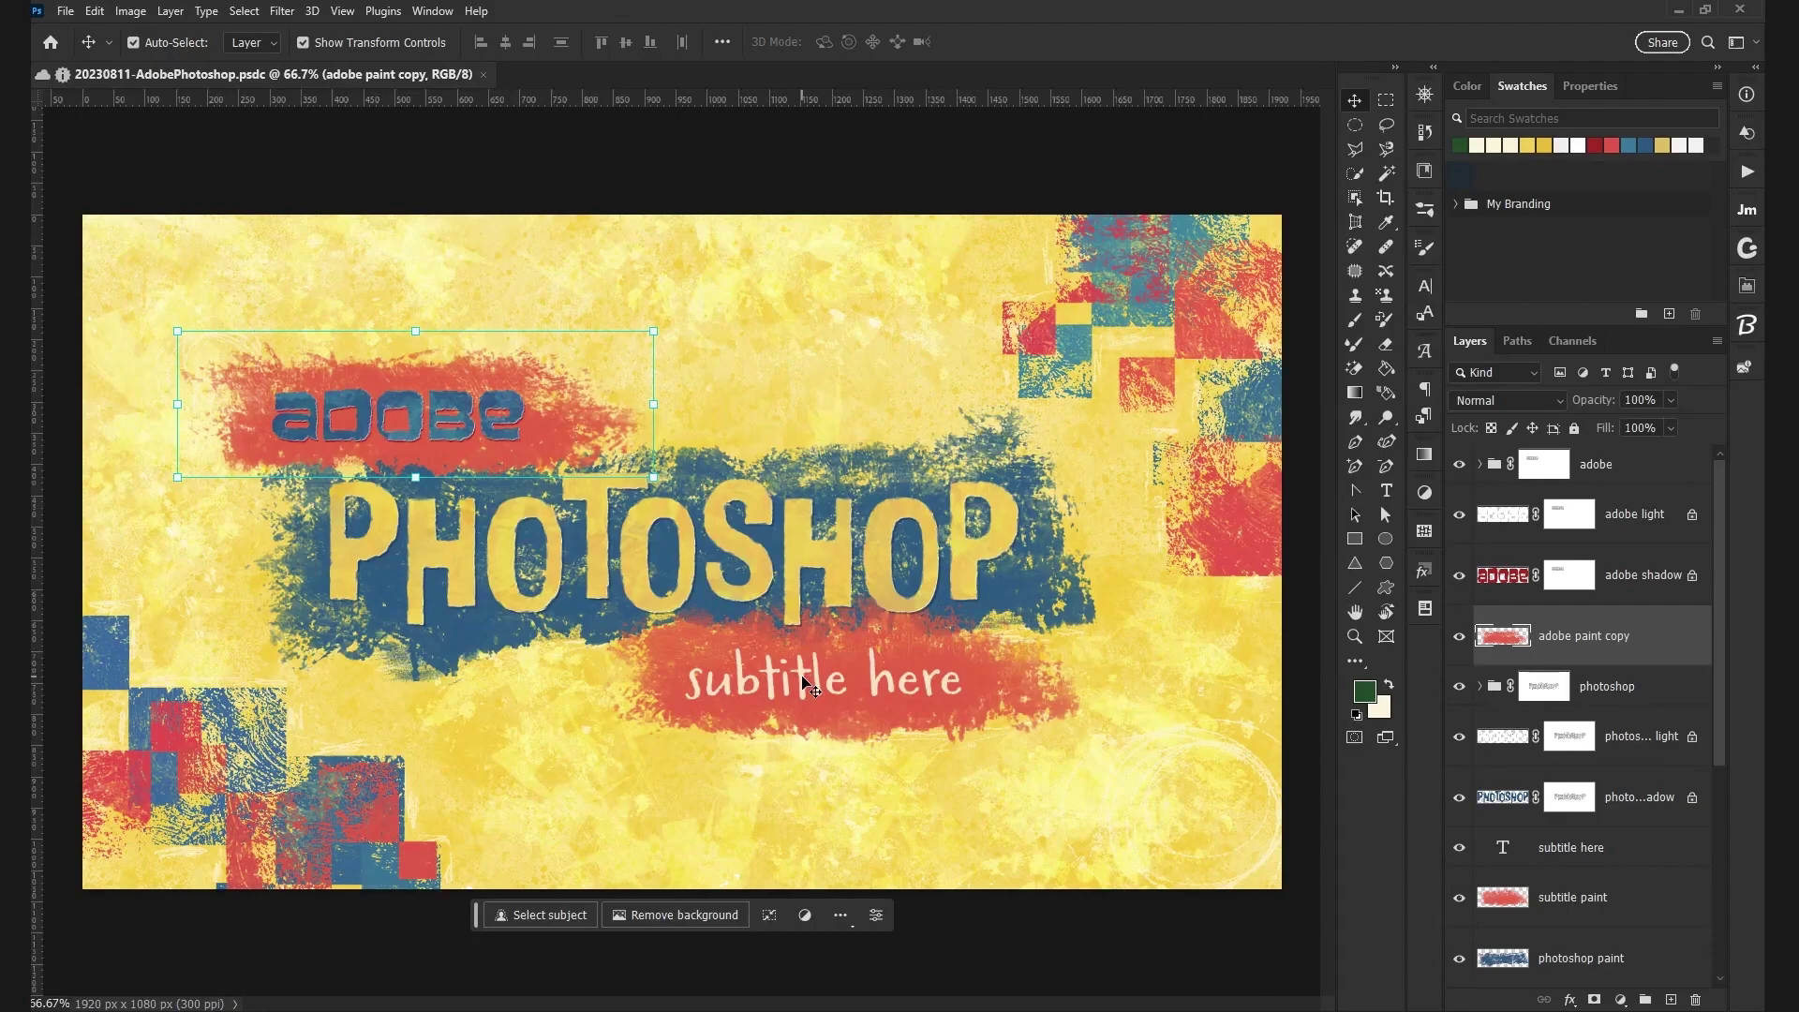
key("t")
left_click(824, 679)
left_click_drag(687, 679, 965, 682)
type("Import Files")
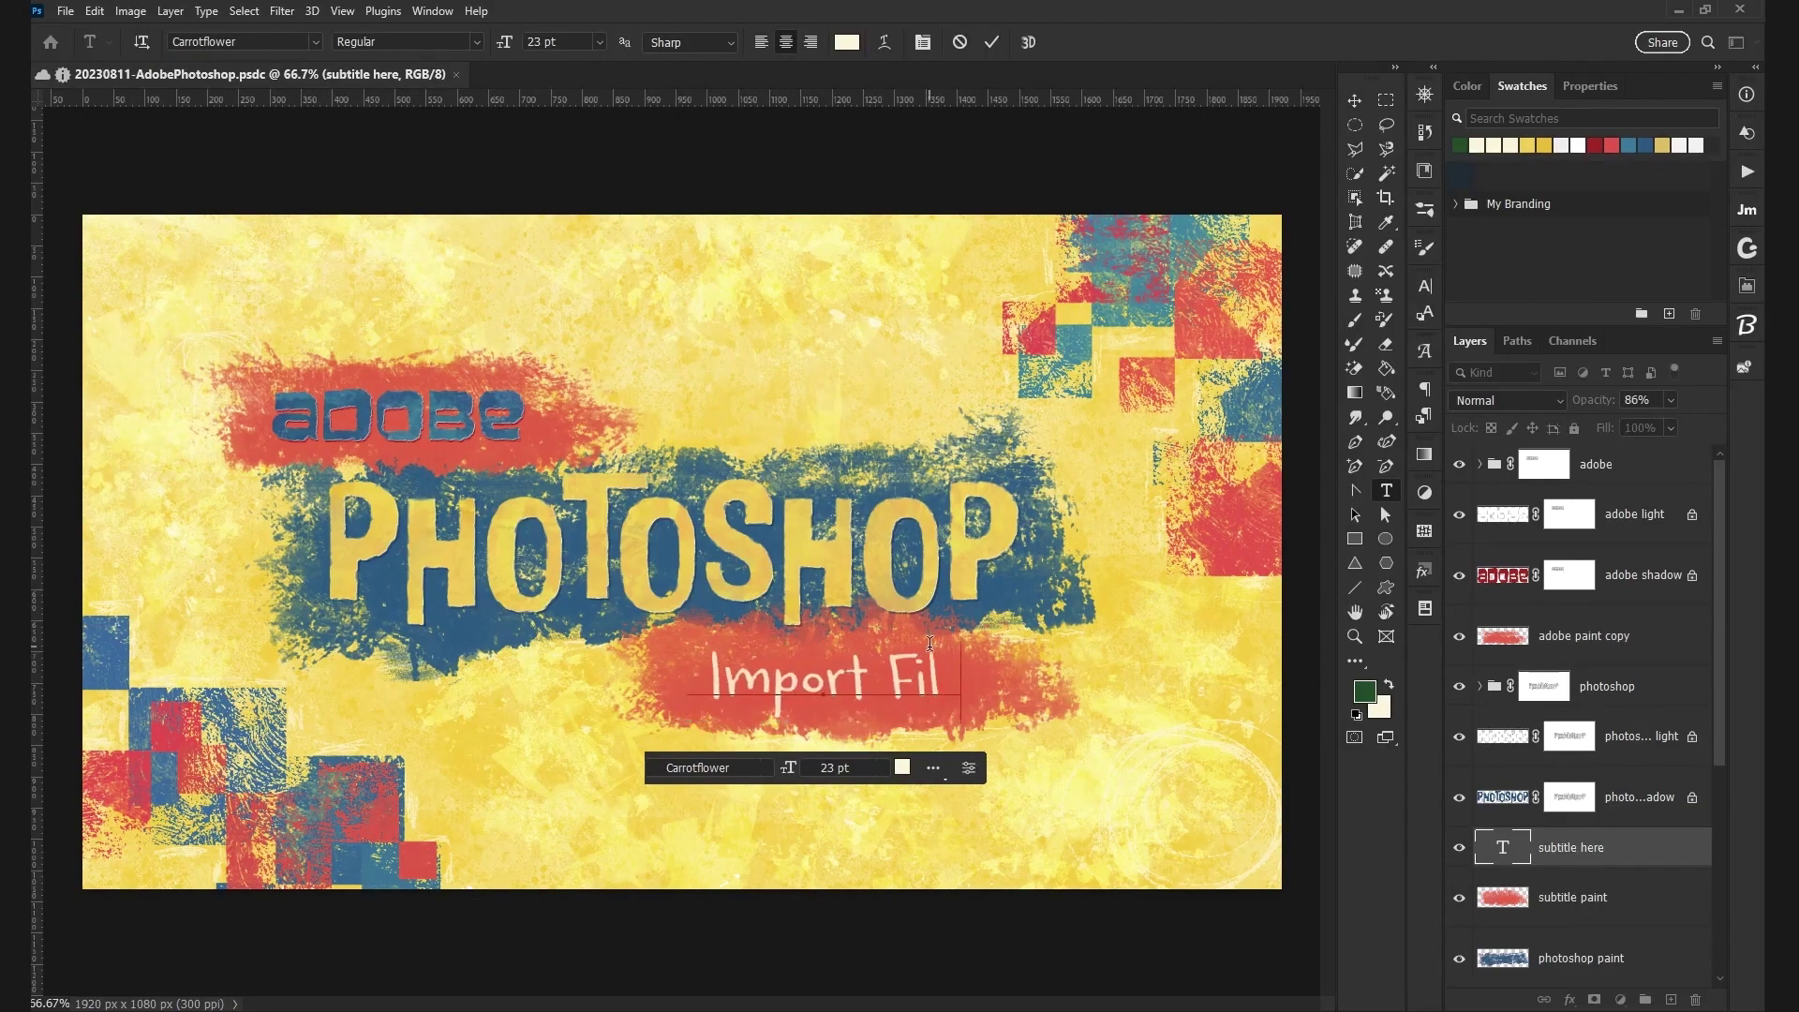
left_click(991, 42)
left_click(64, 10)
Save the Photoshop file and update the linked image in Express to show 'Import Files'
left_click(112, 208)
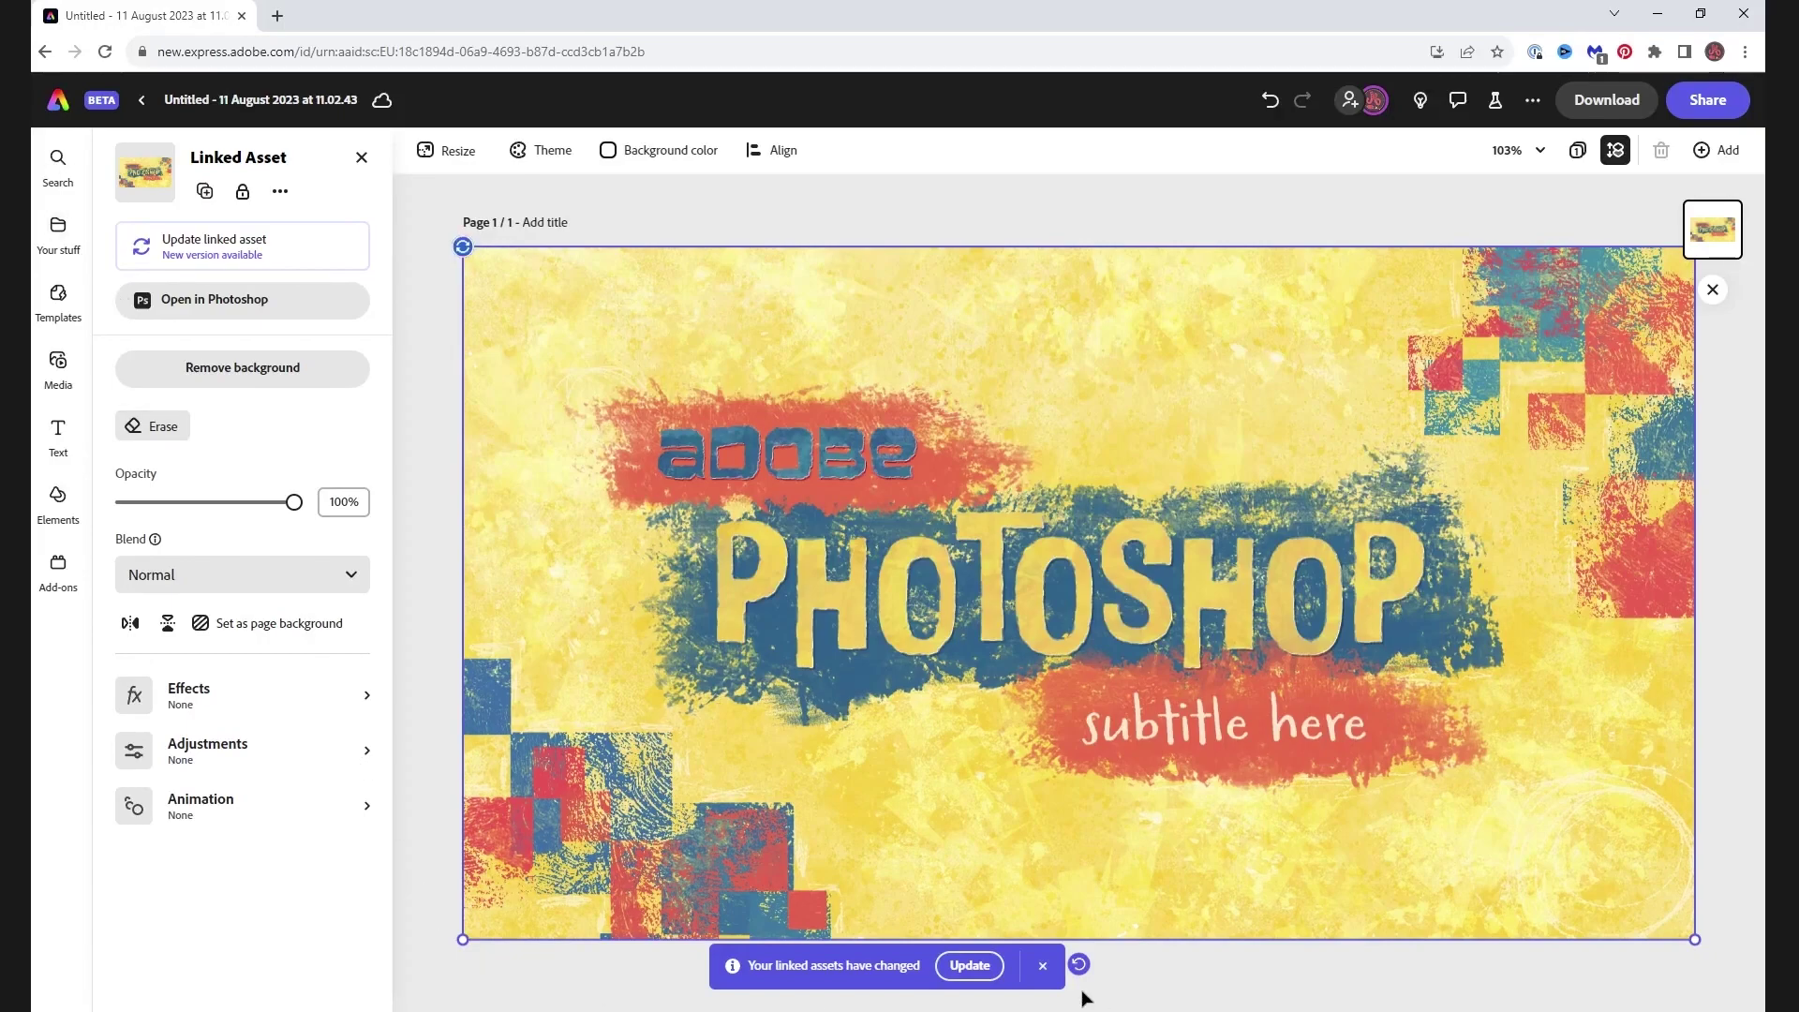
left_click(970, 966)
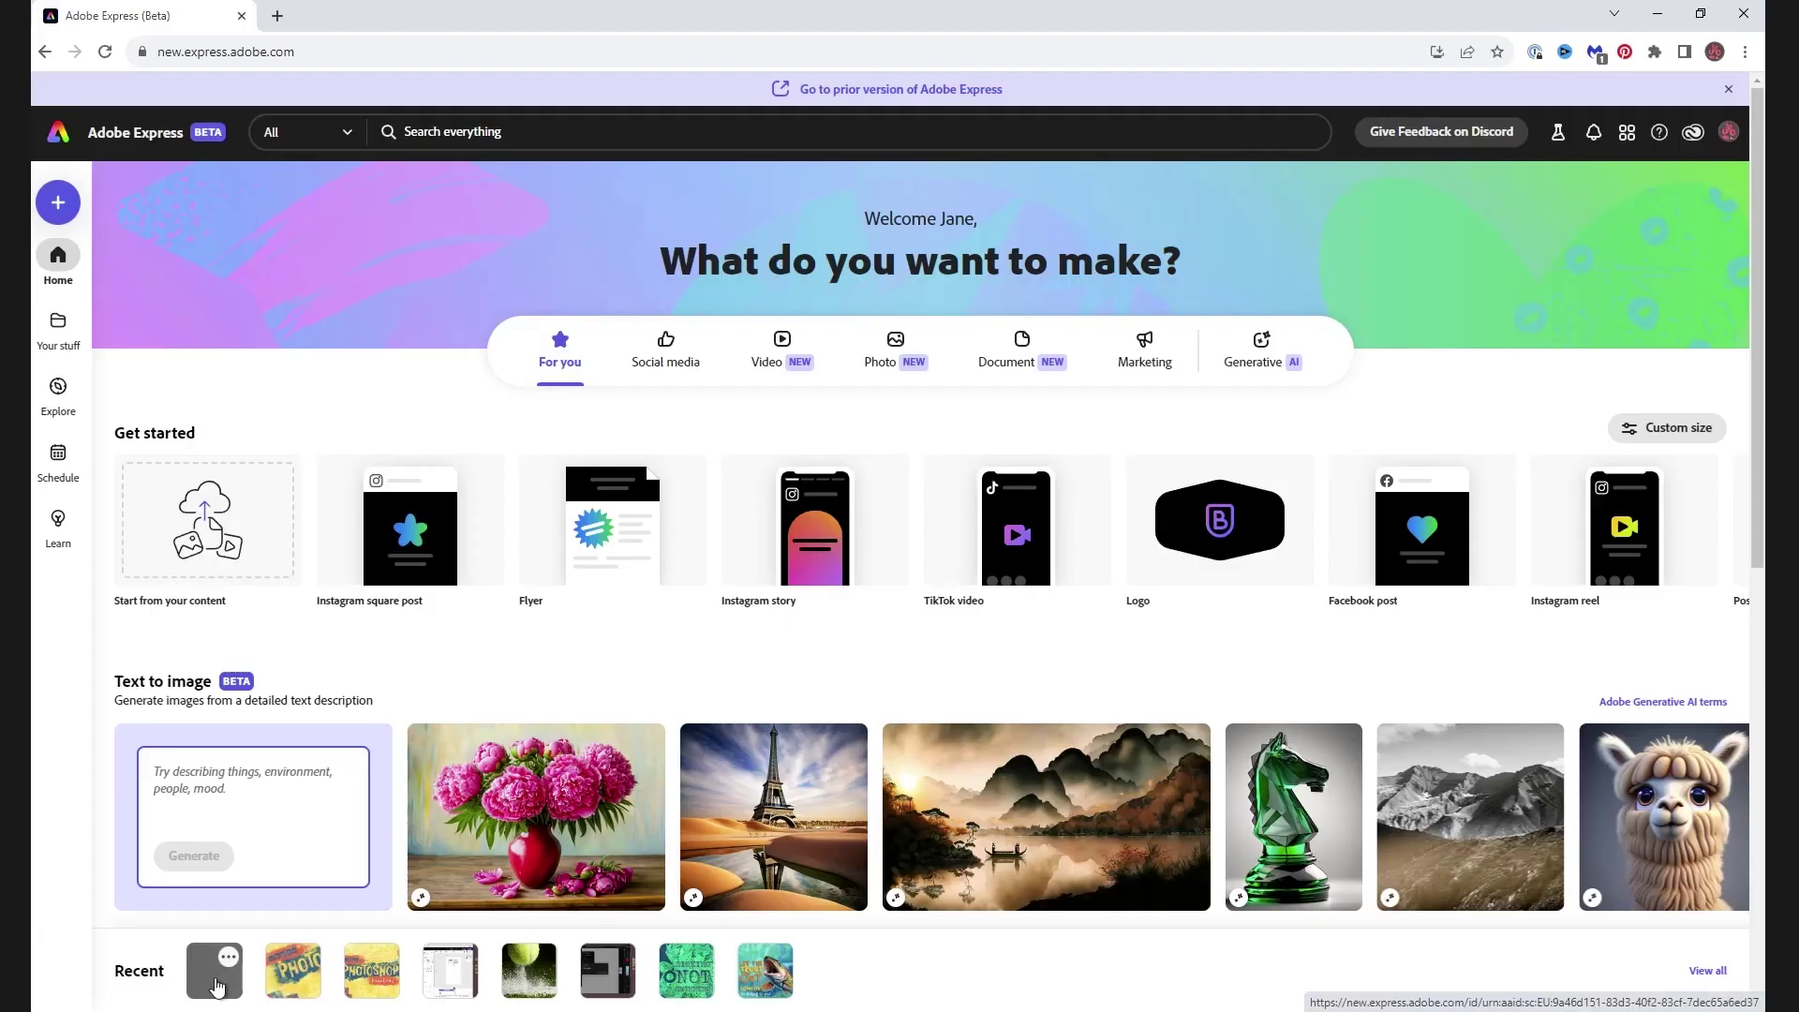
Open the 20230811-Library project and add the hand graphic from the 2. Thumbnails library
left_click(215, 975)
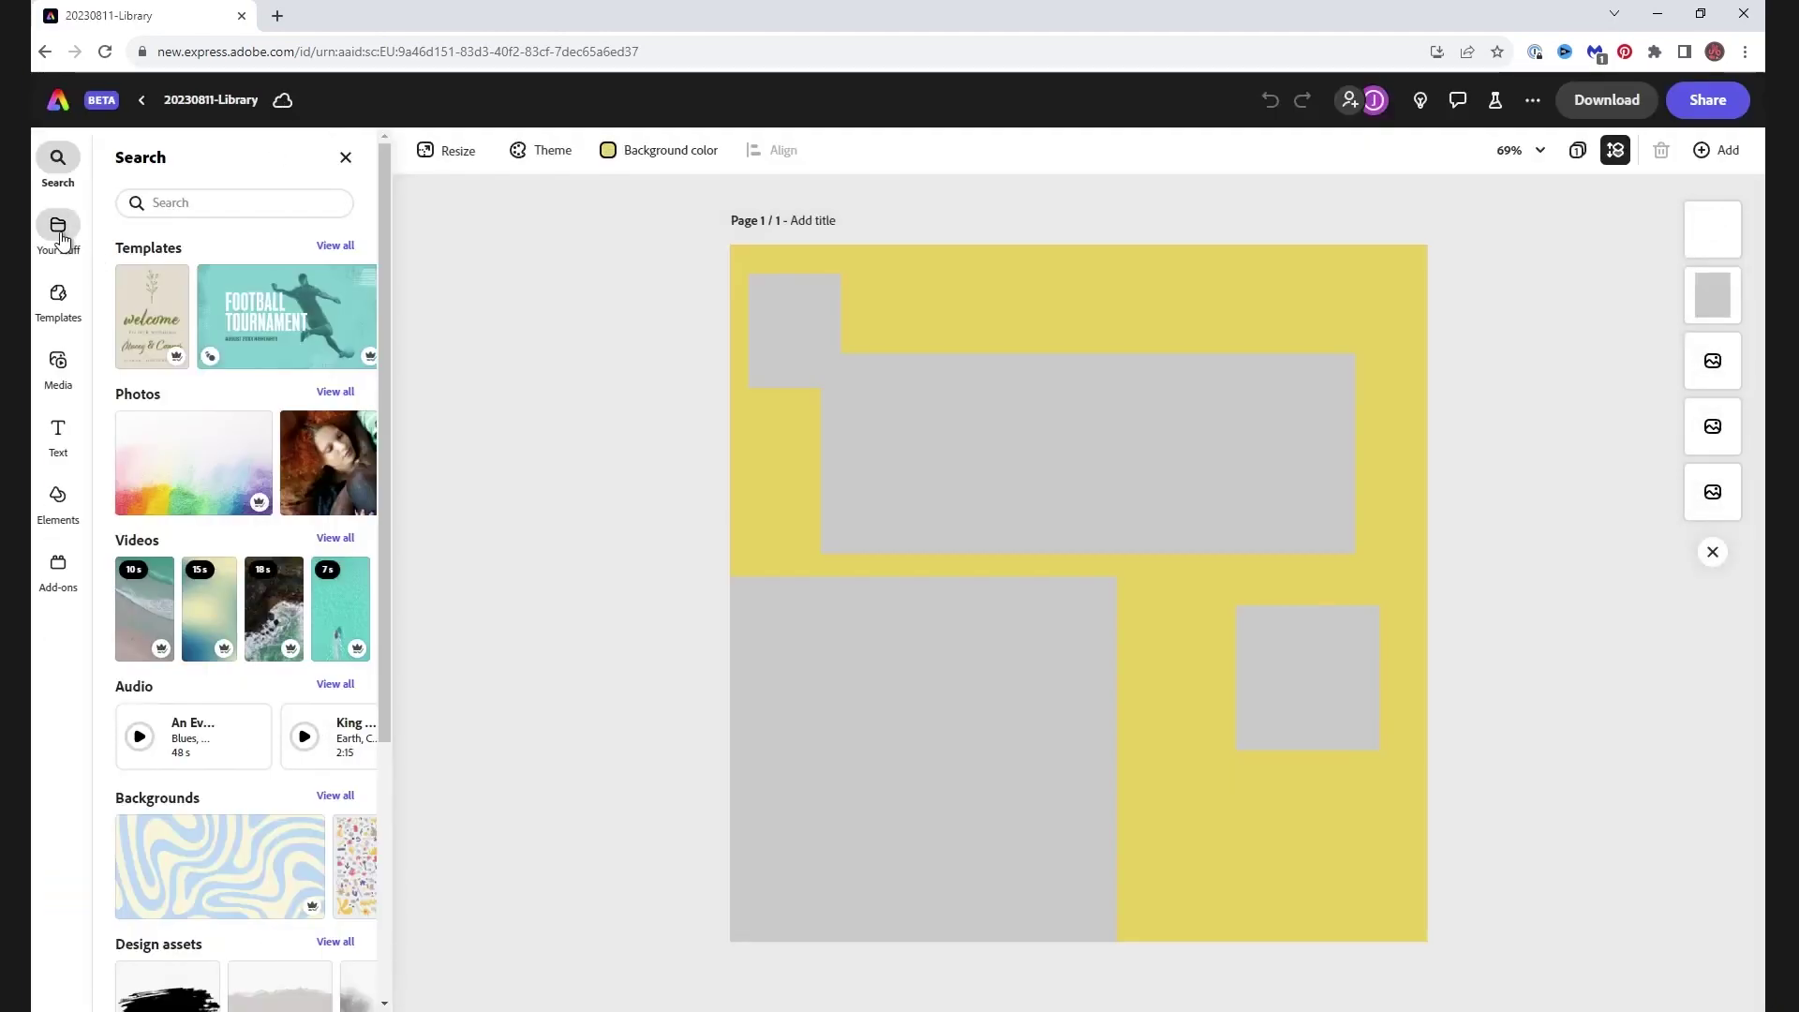
left_click(58, 228)
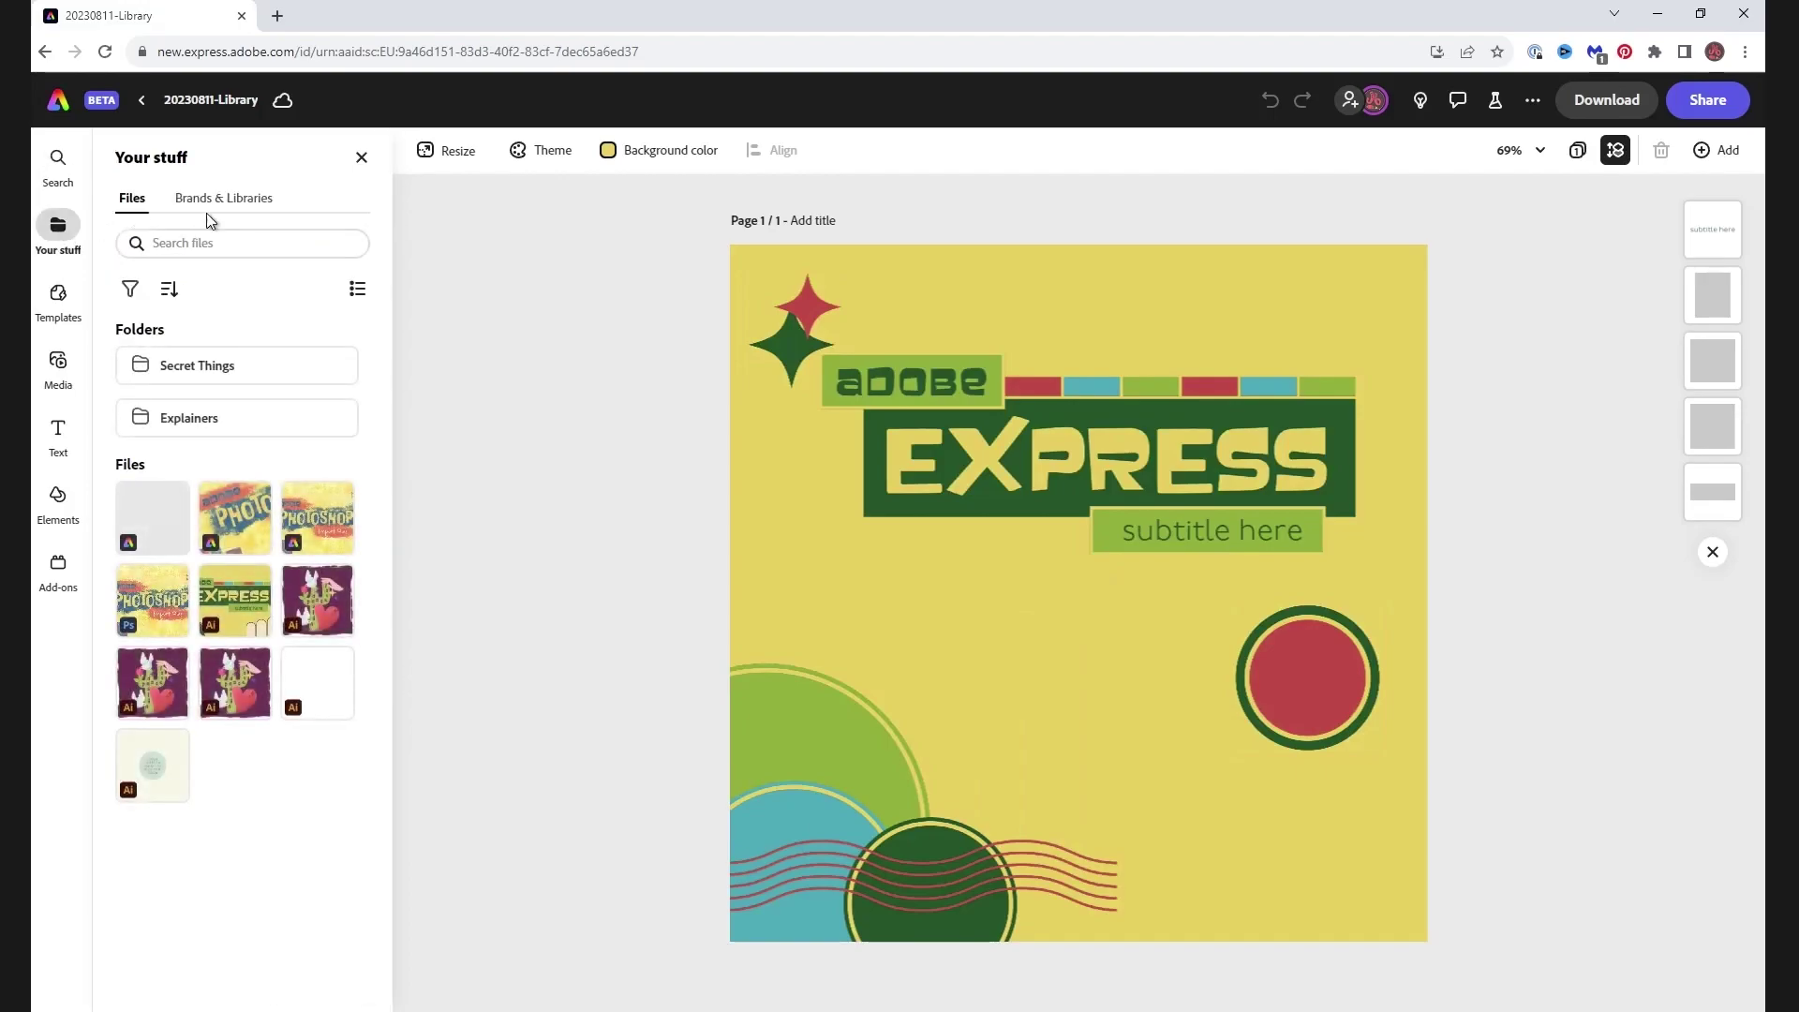
left_click(210, 212)
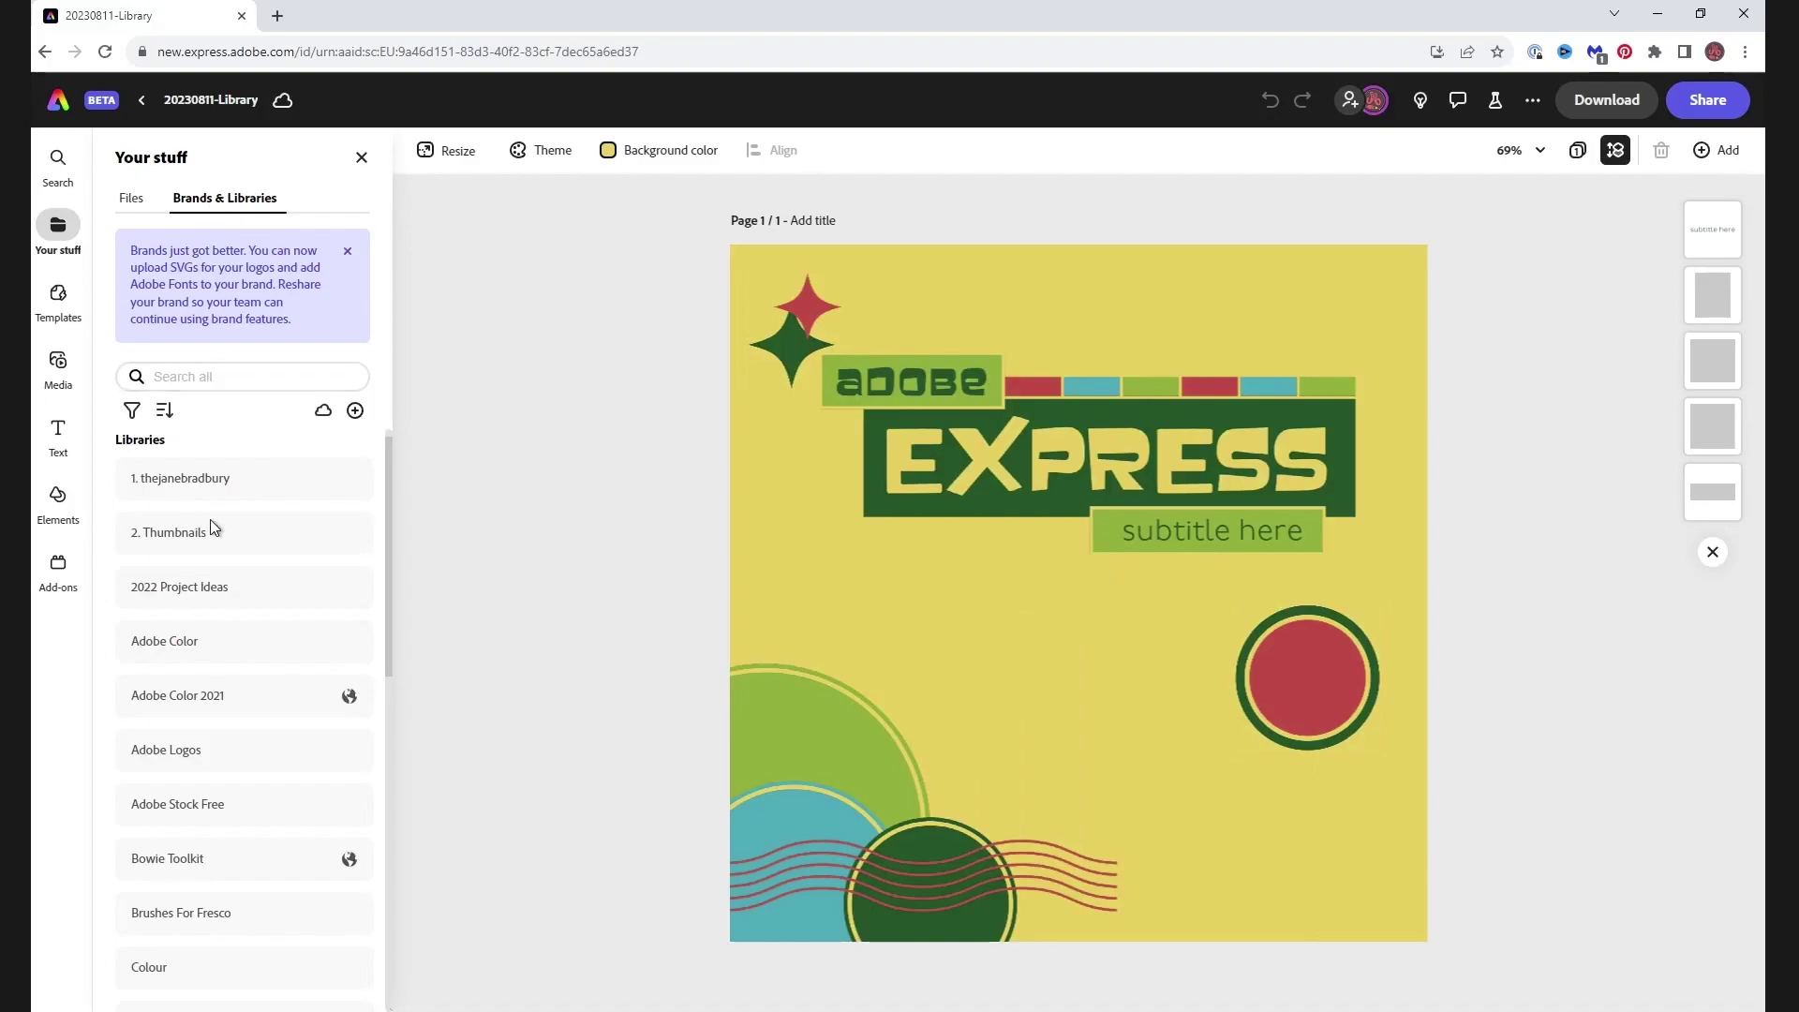
left_click(206, 543)
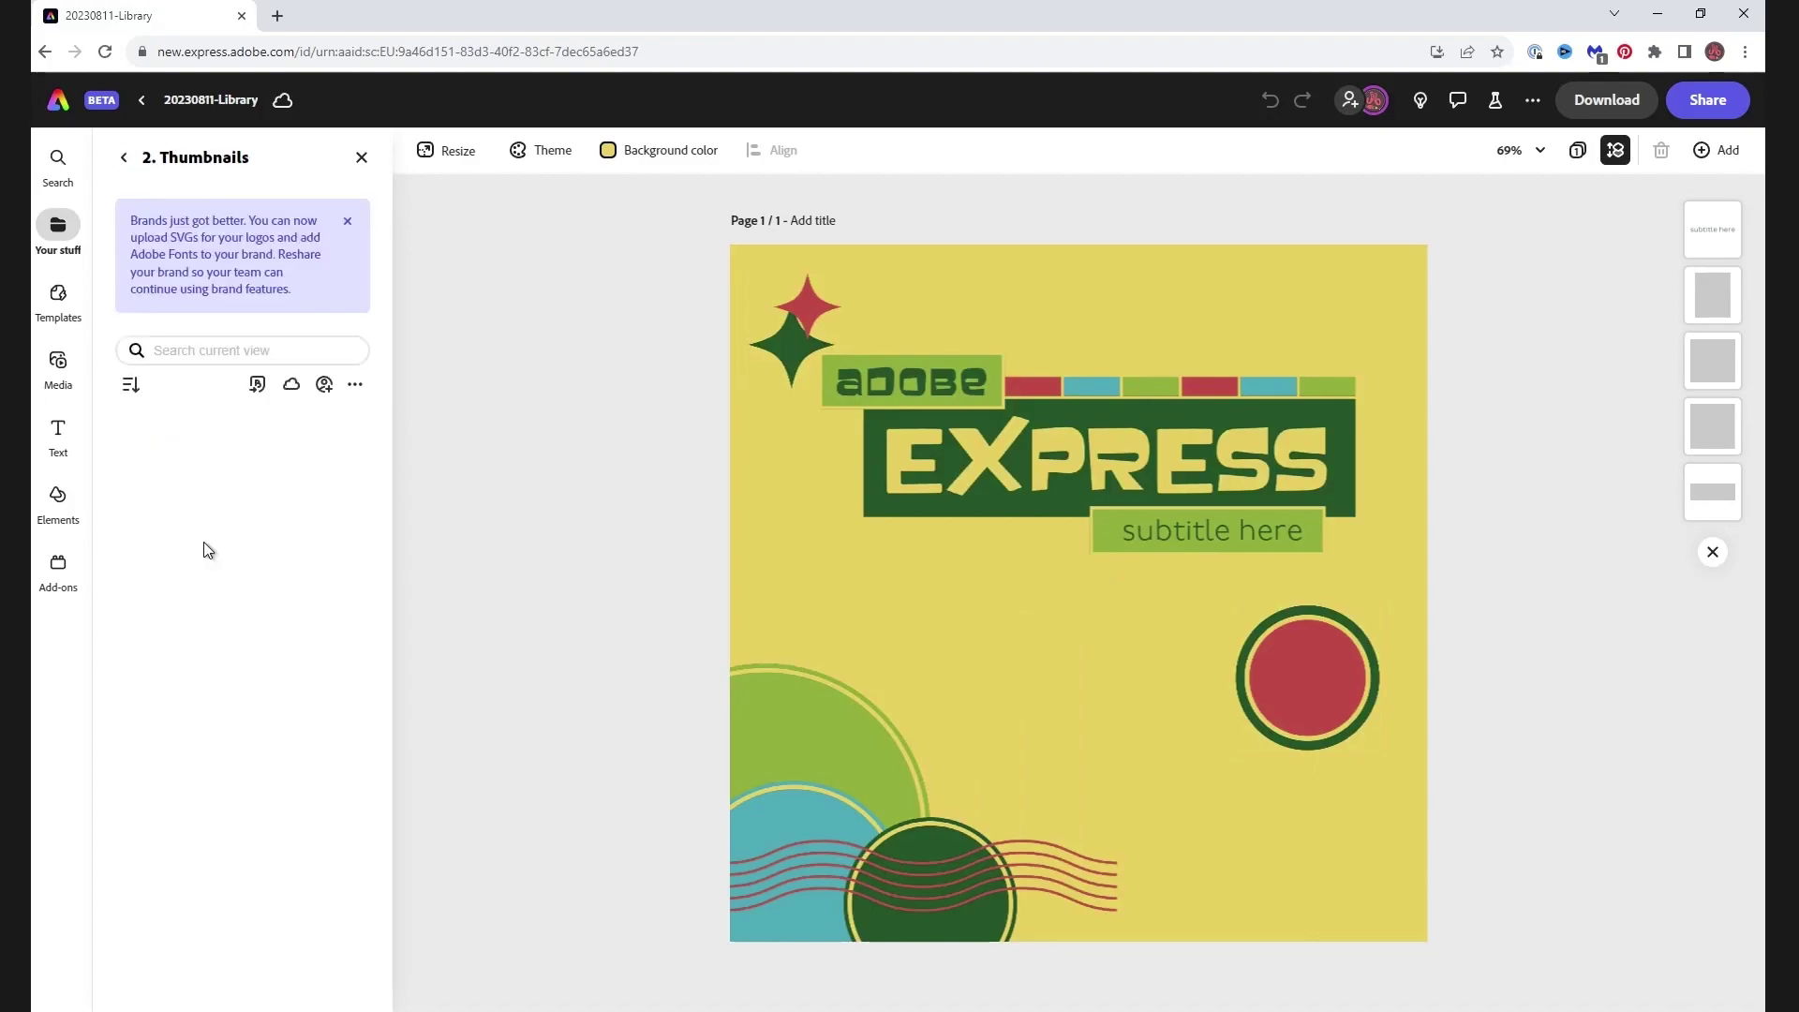
left_click(271, 781)
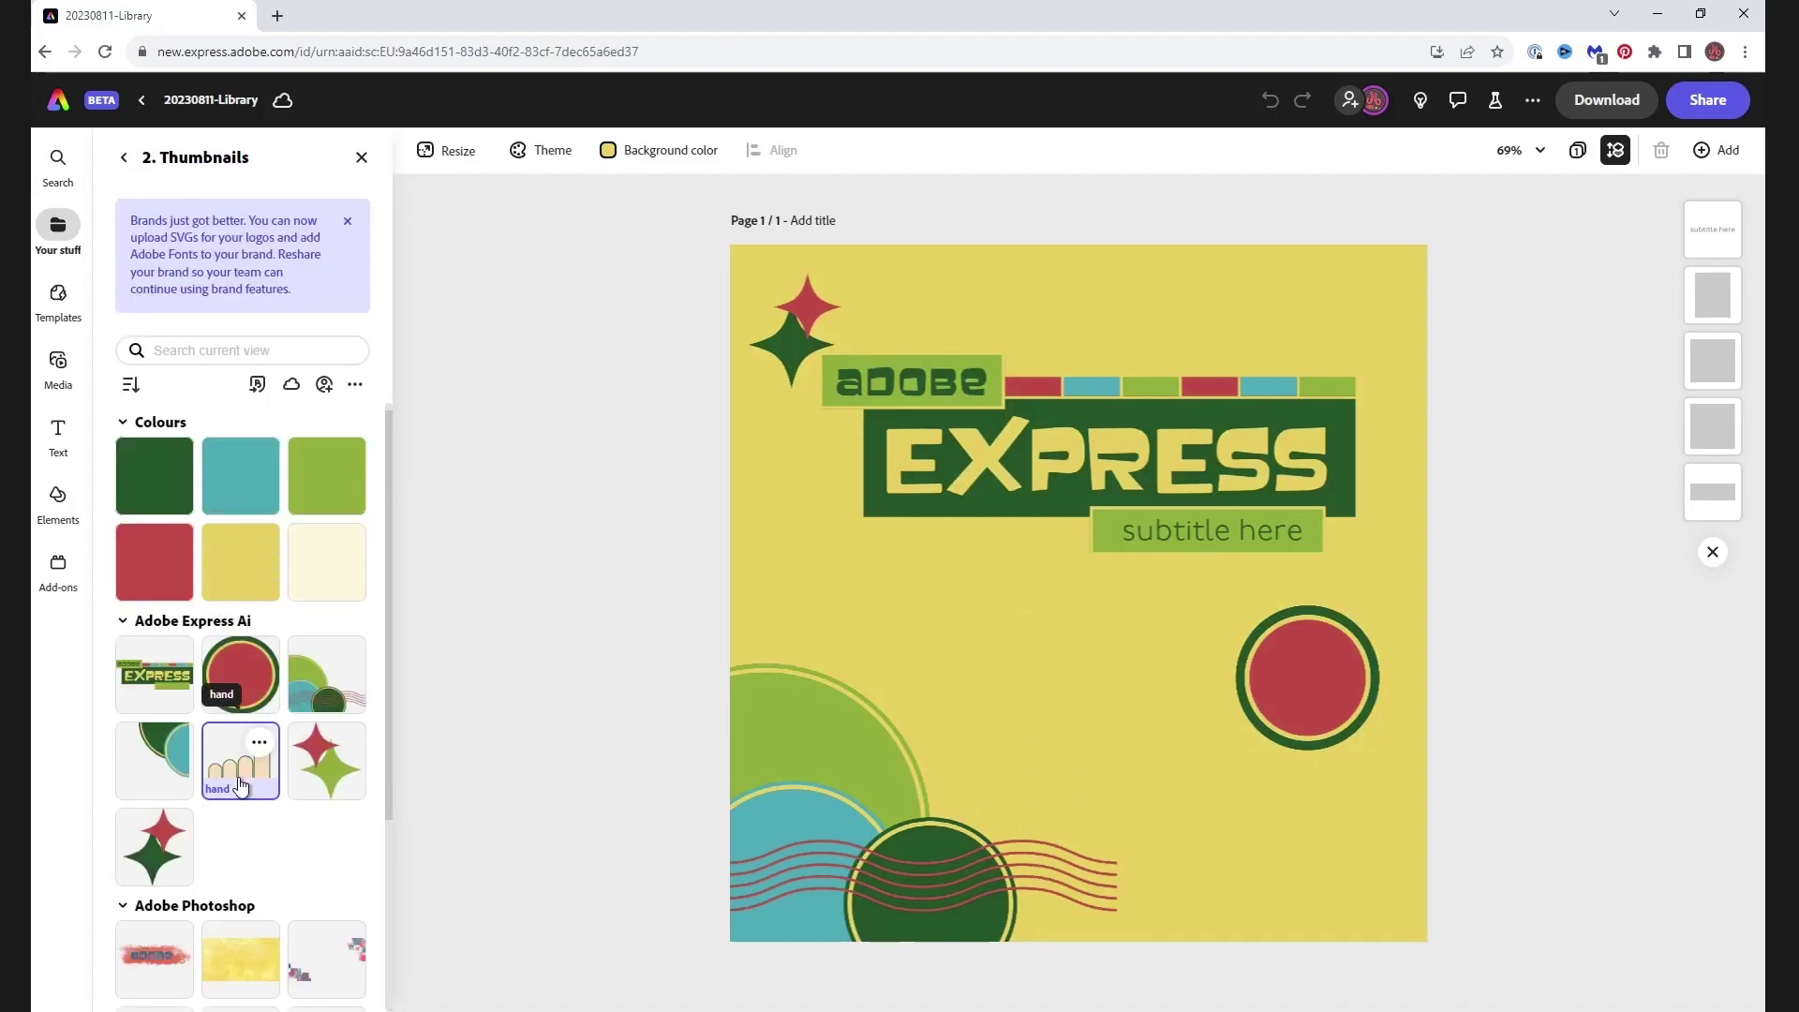
Scale up the hand graphic and move it down to the bottom edge of the page
left_click_drag(1250, 717, 1449, 851)
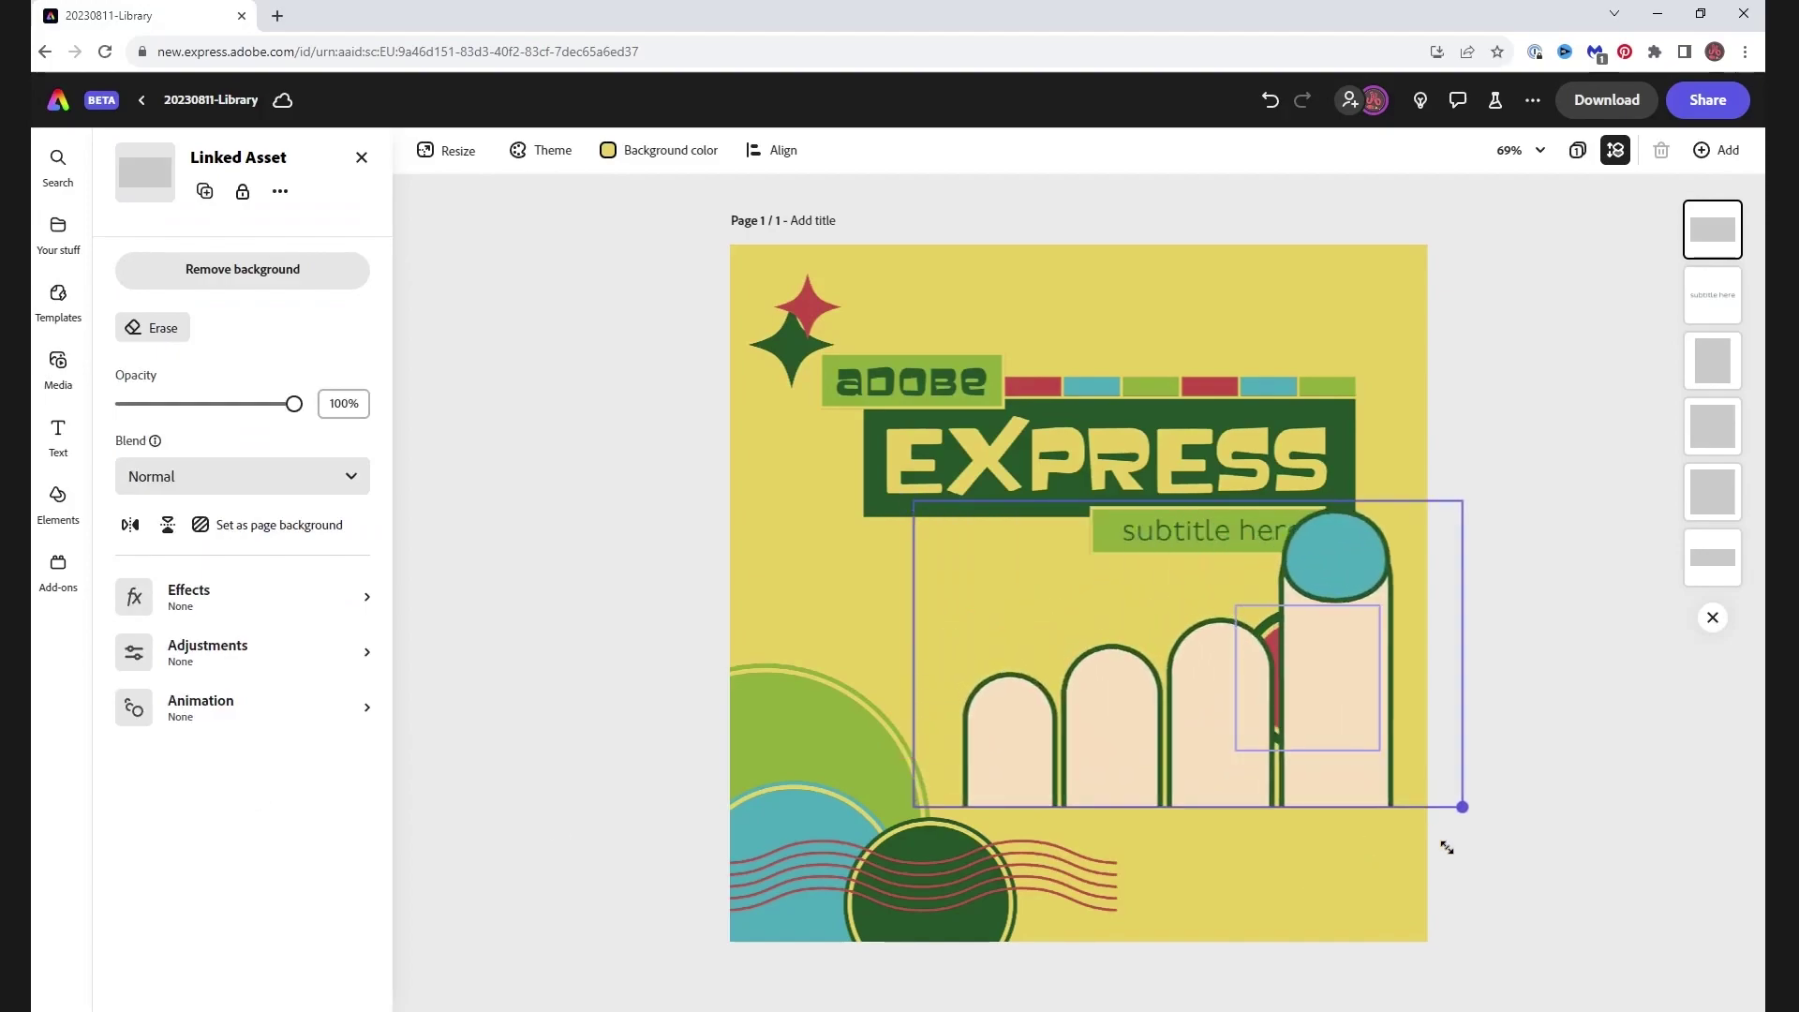
left_click_drag(1364, 783, 1343, 940)
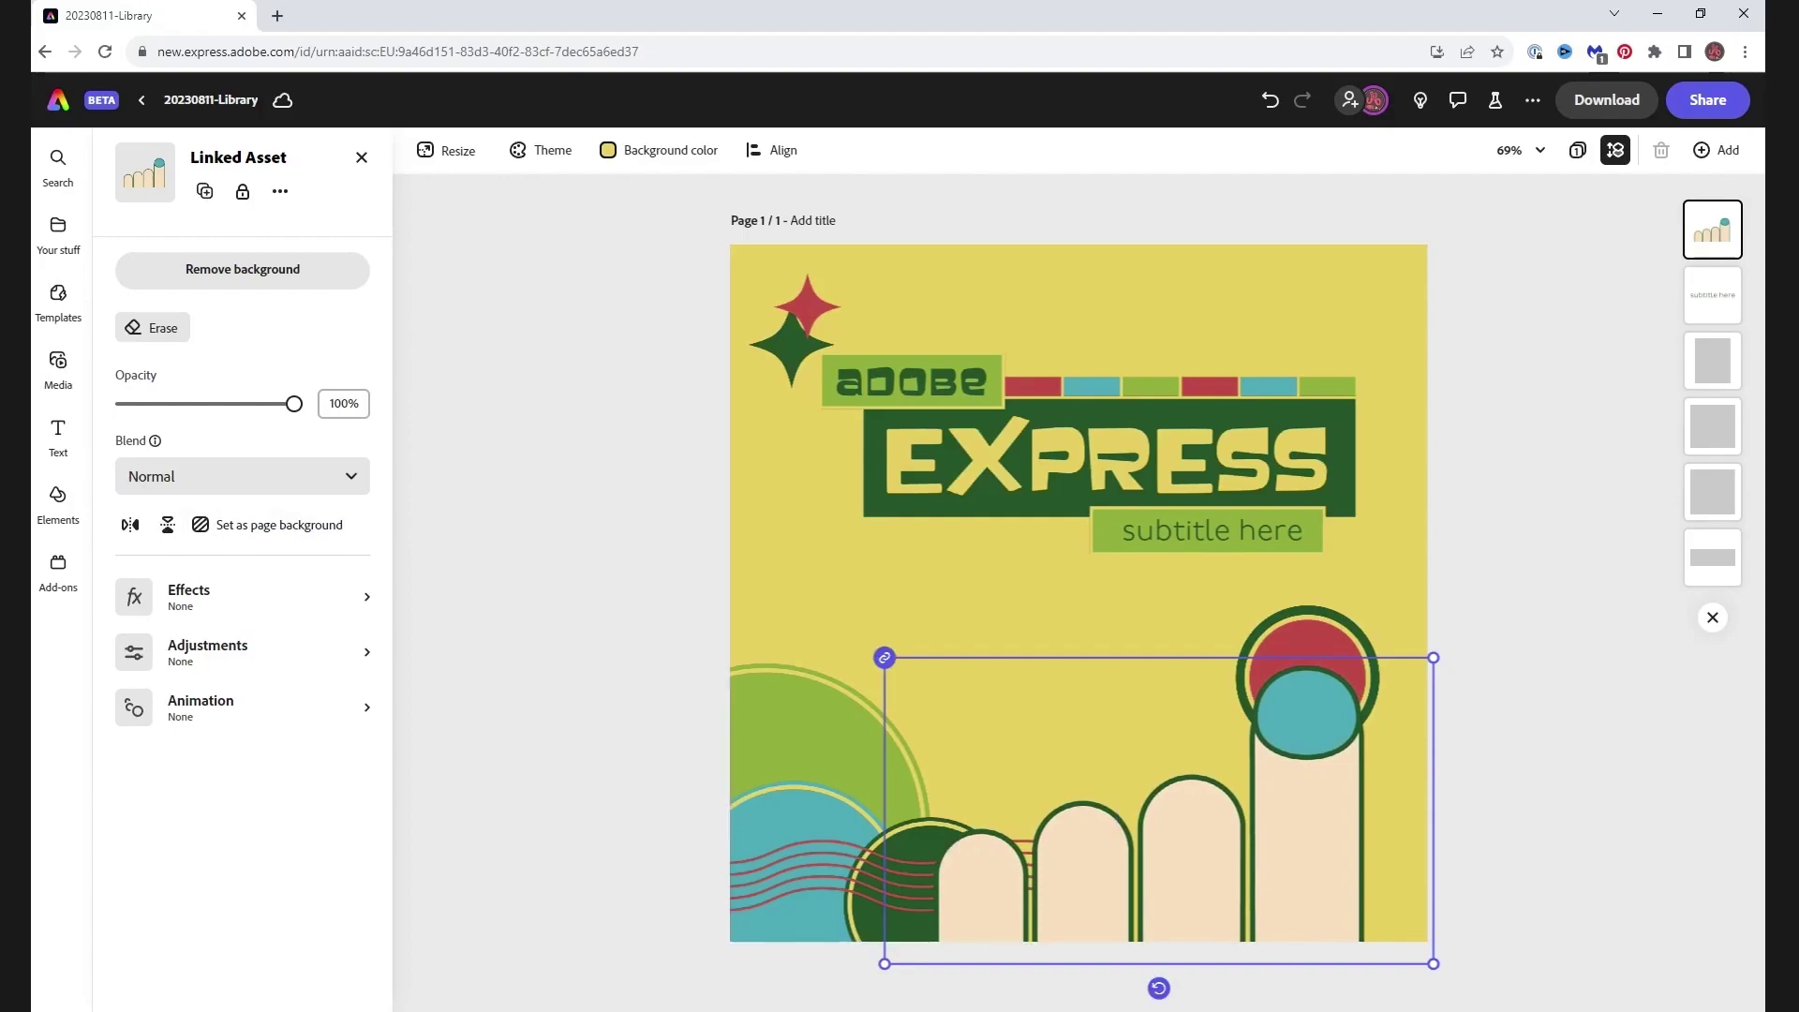
key("alt+Tab")
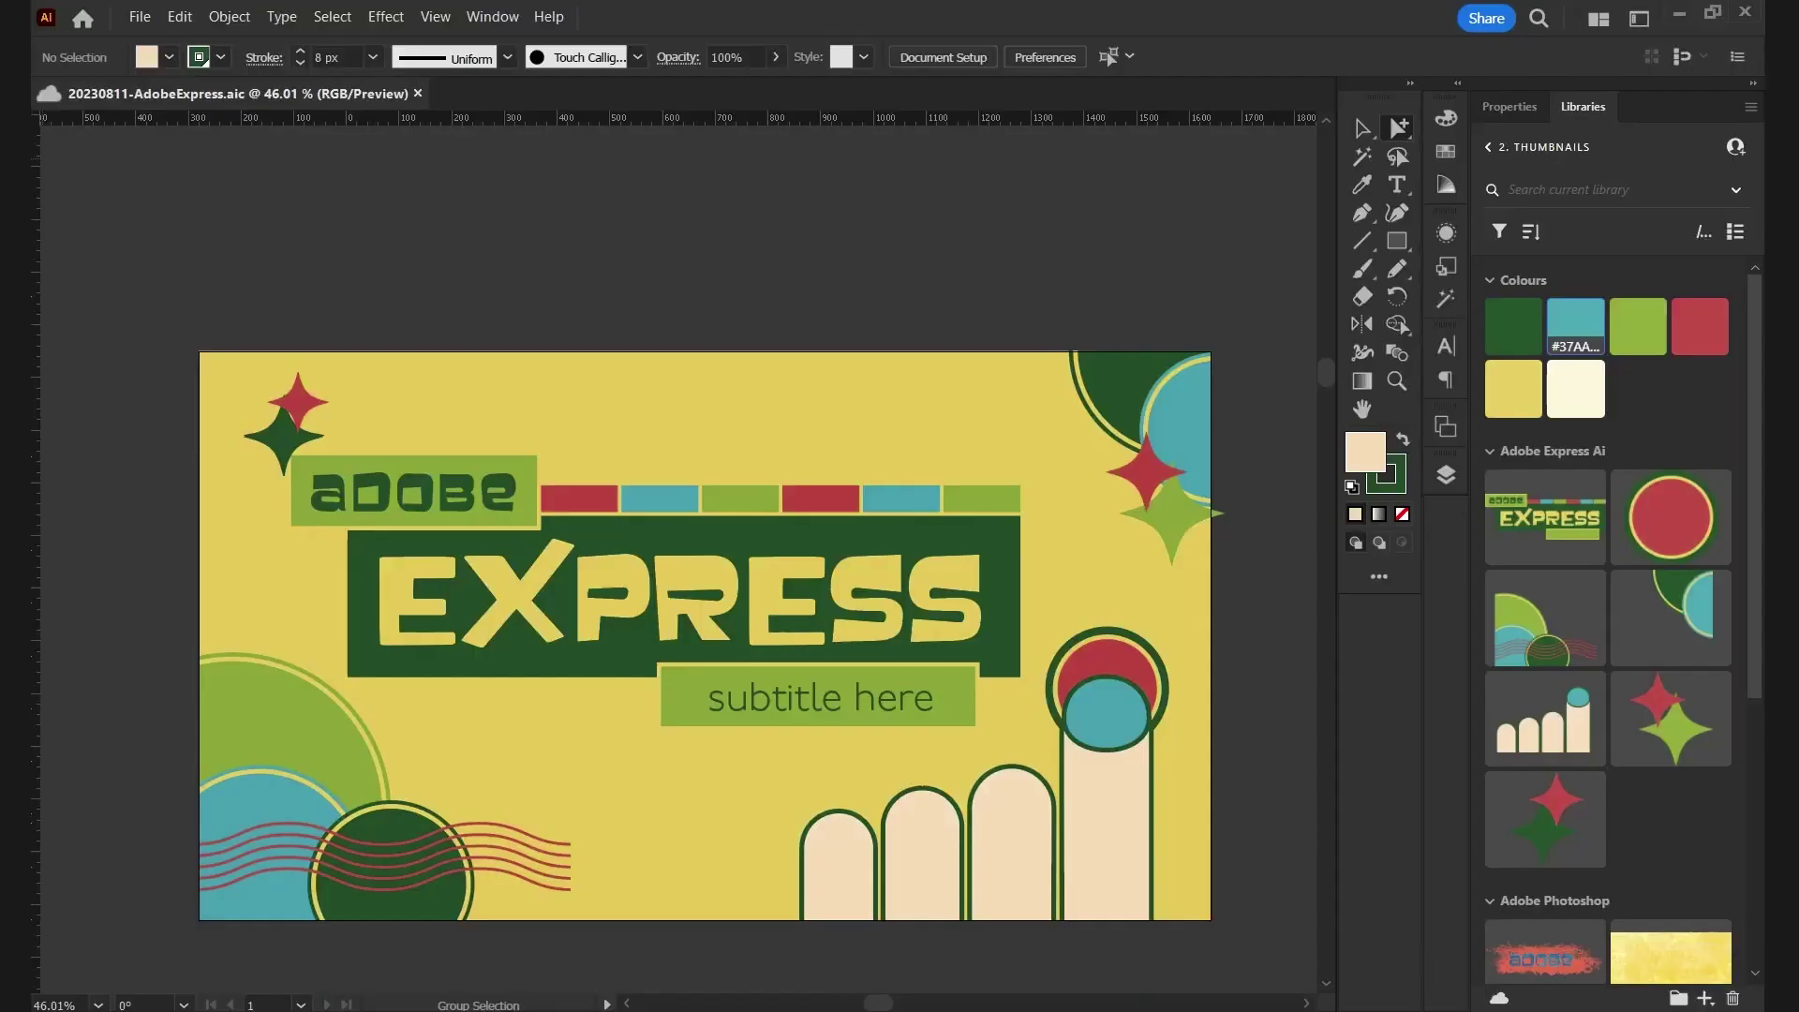
In Illustrator, recolour the hand graphic's teal fingertip circle green and save it
left_click(1566, 738)
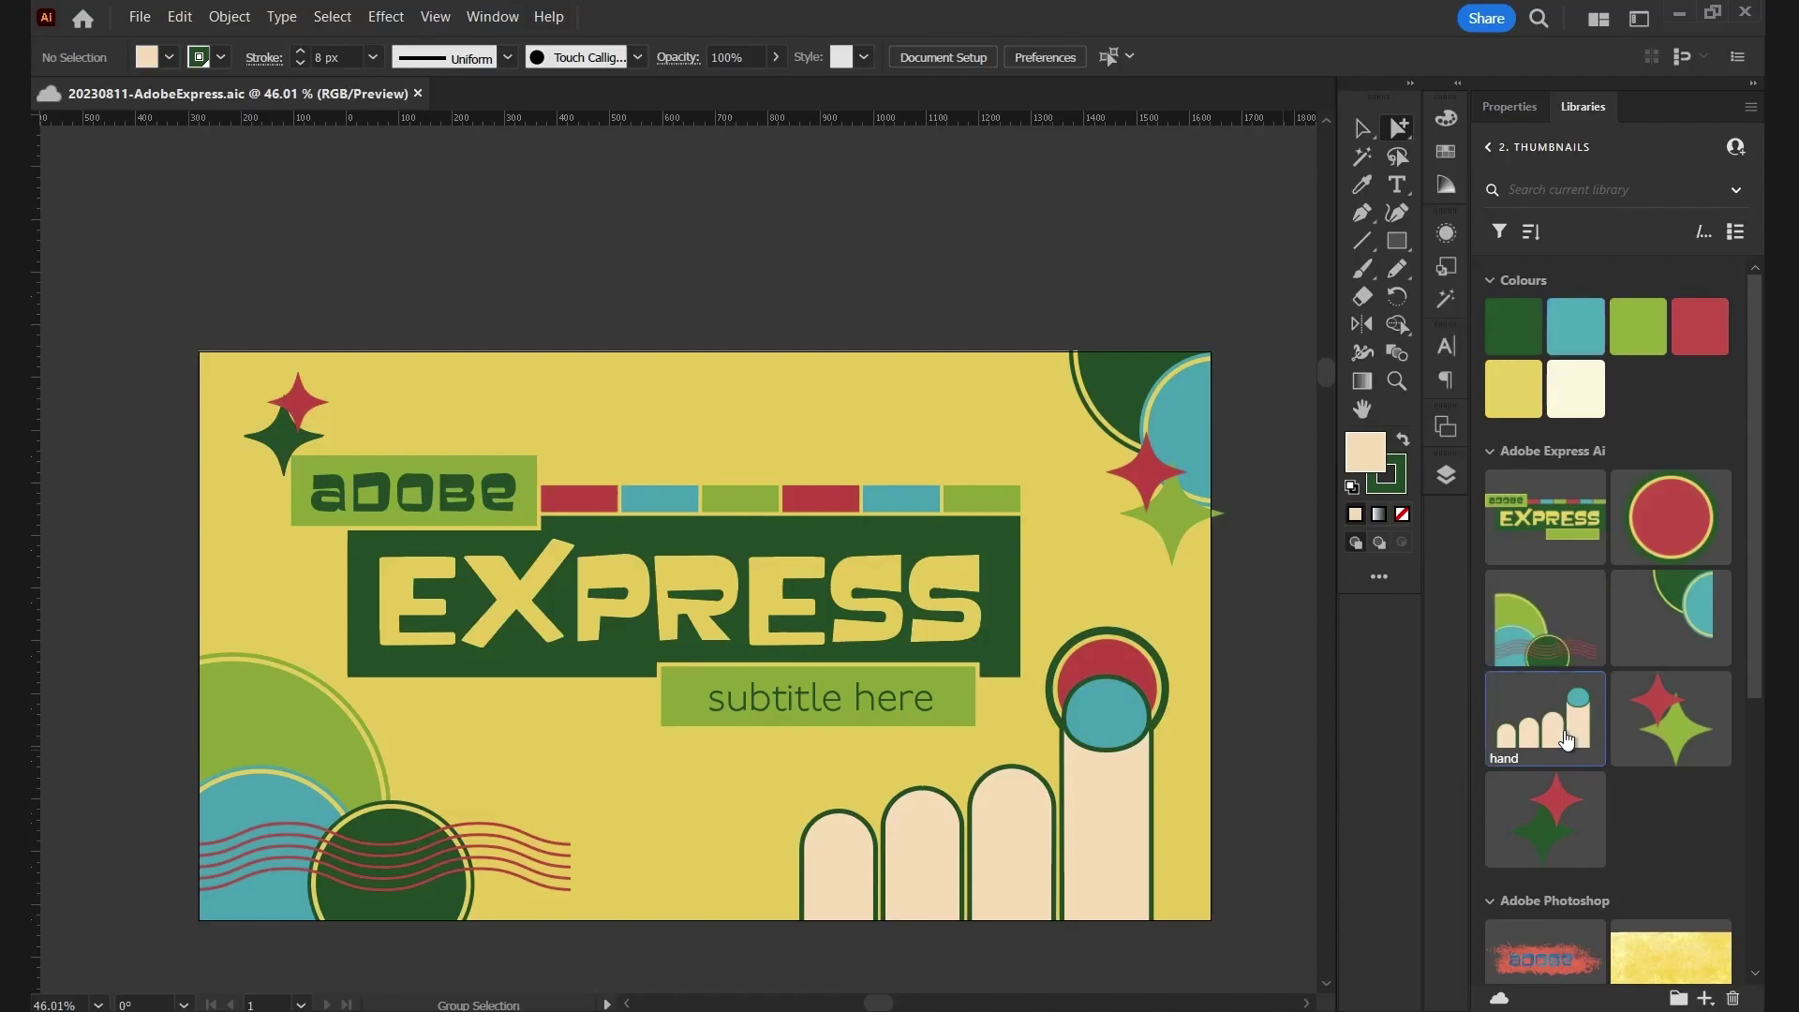
double_click(1566, 738)
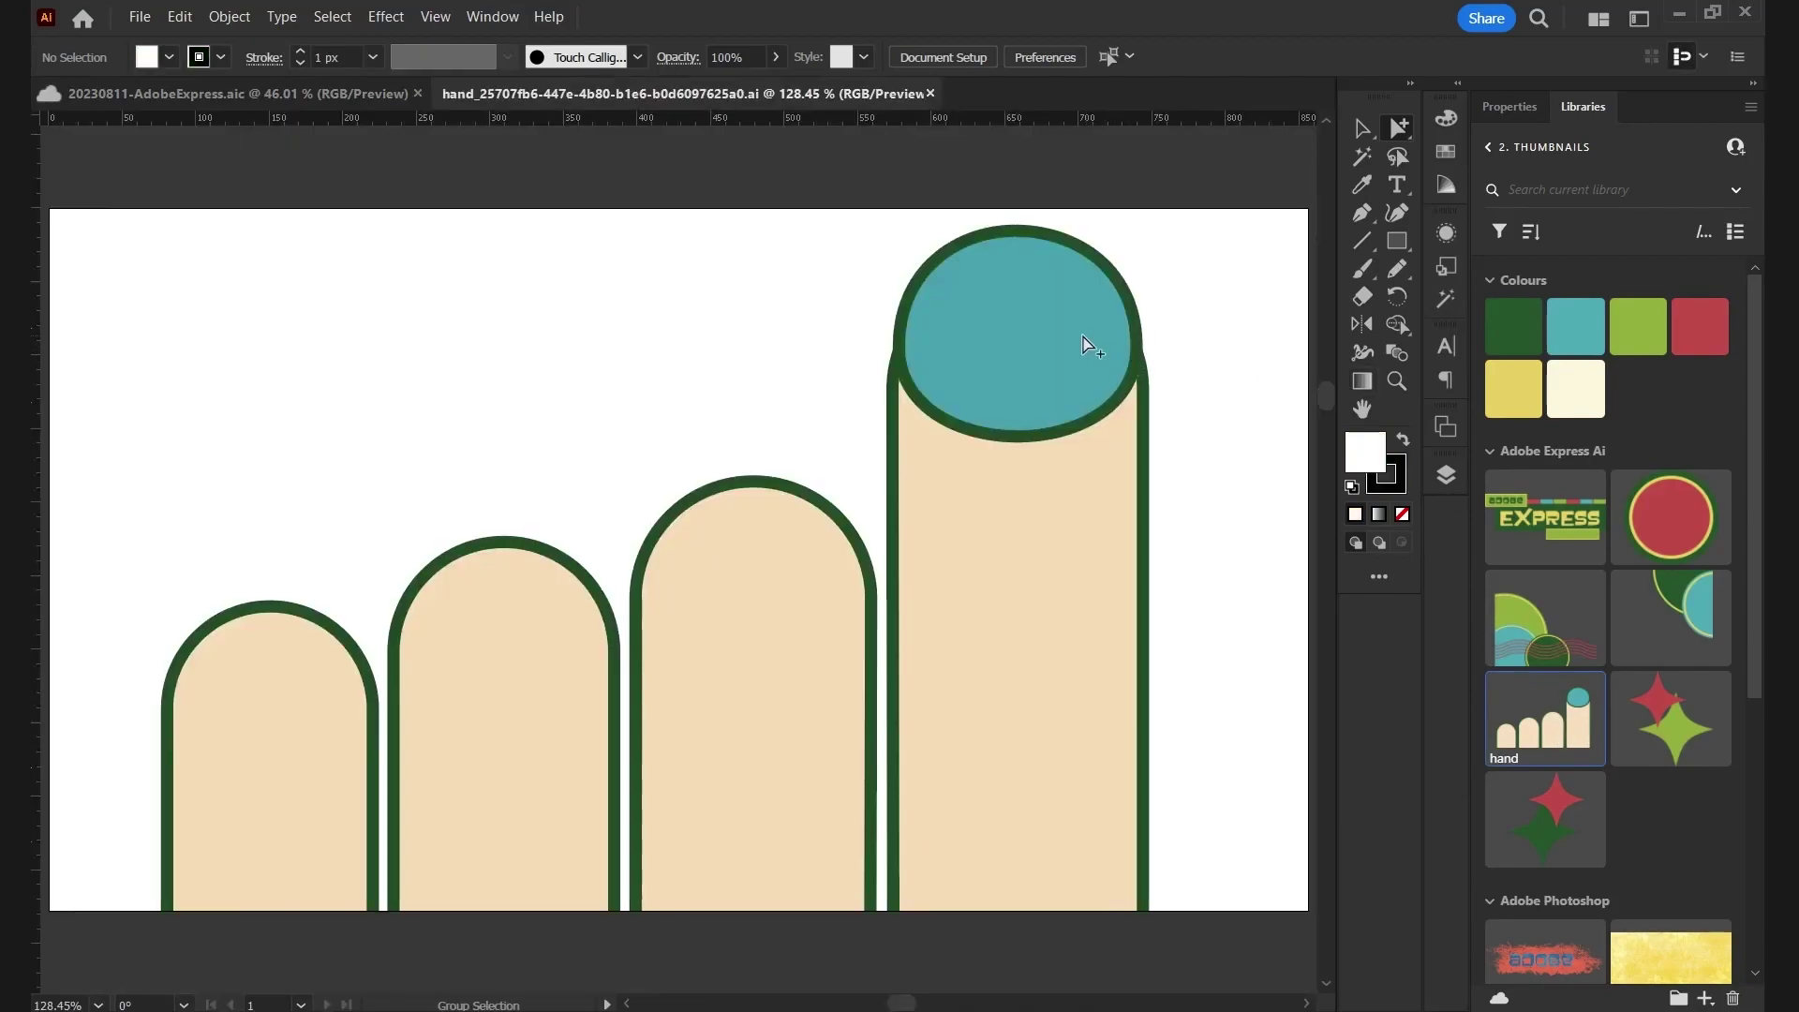
left_click(1077, 339)
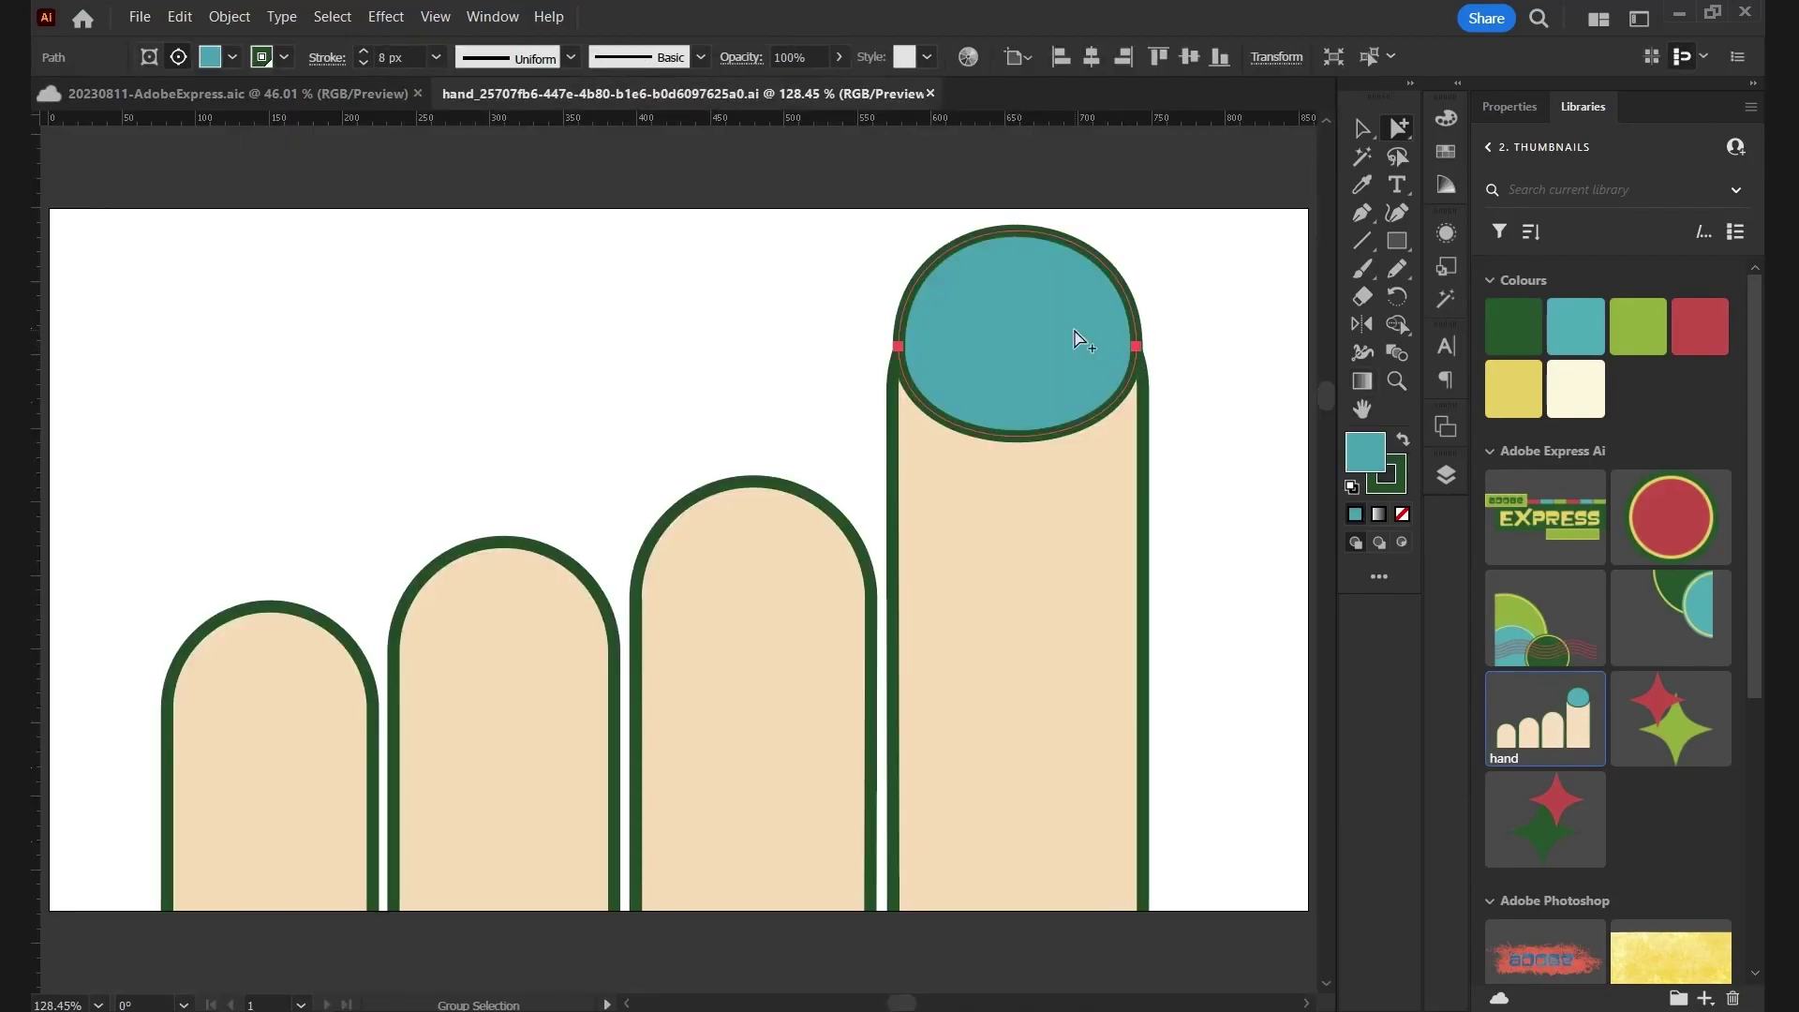
left_click(1638, 328)
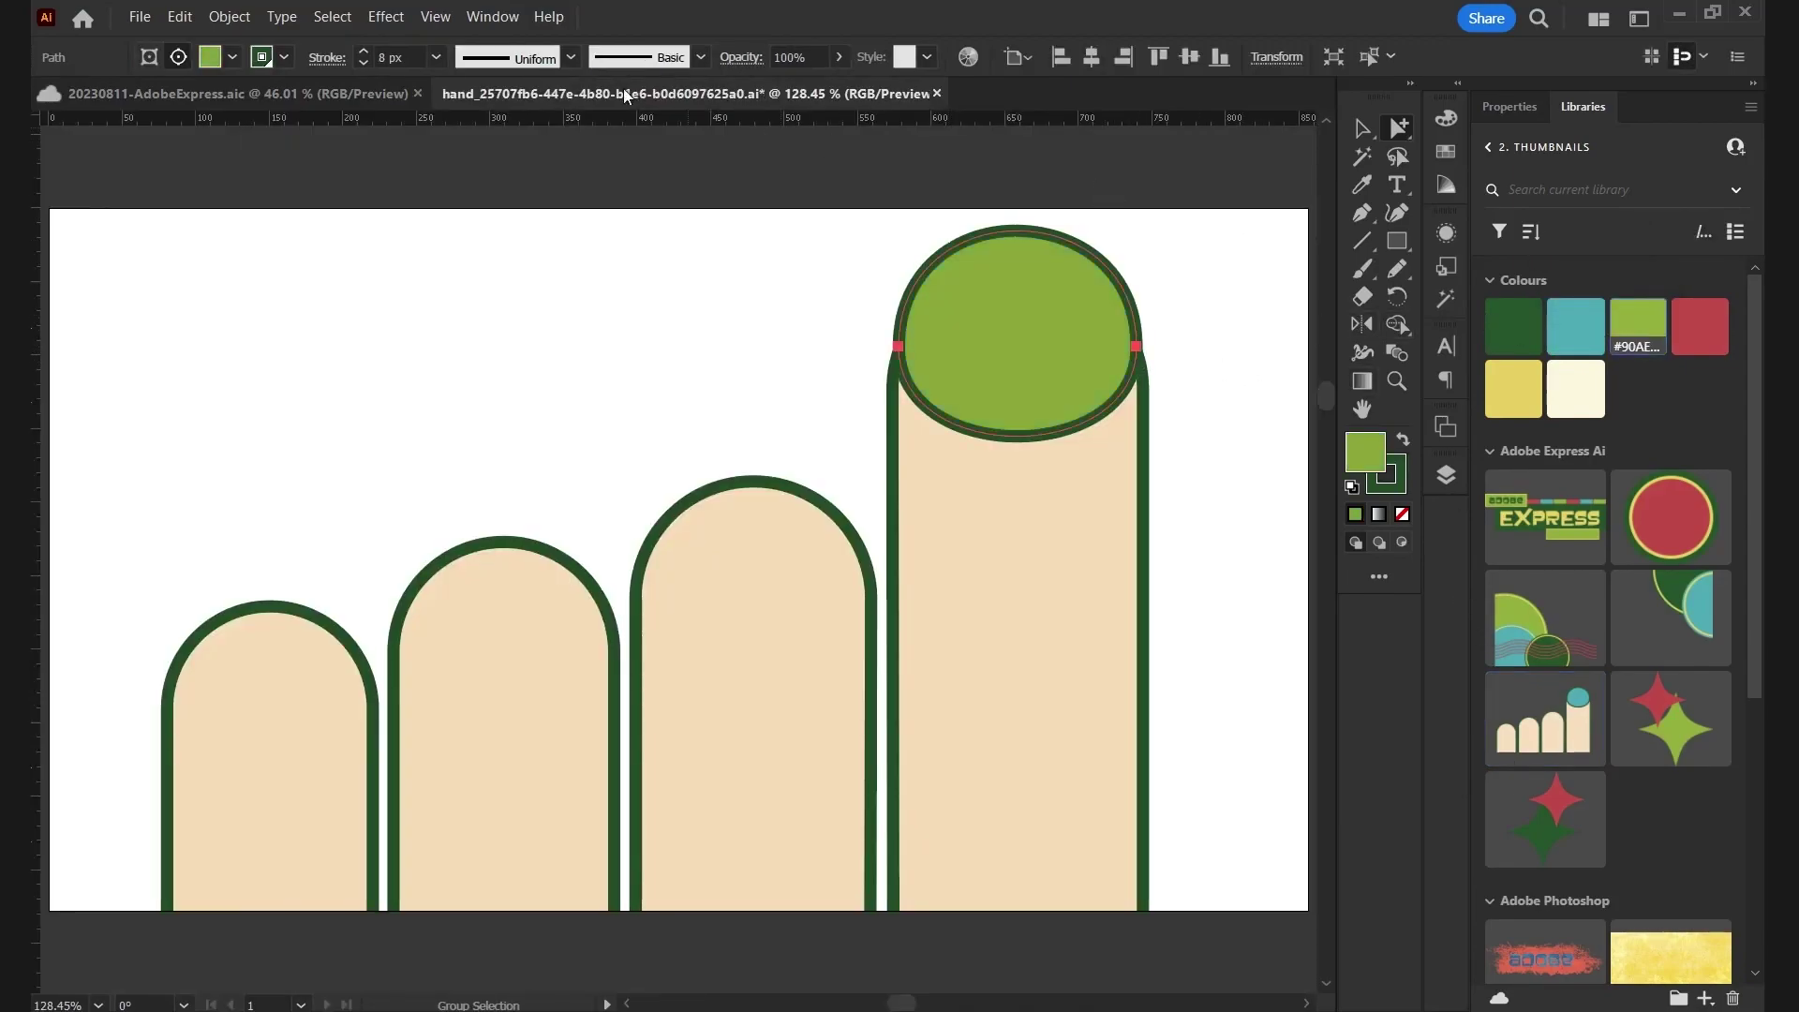
left_click(141, 18)
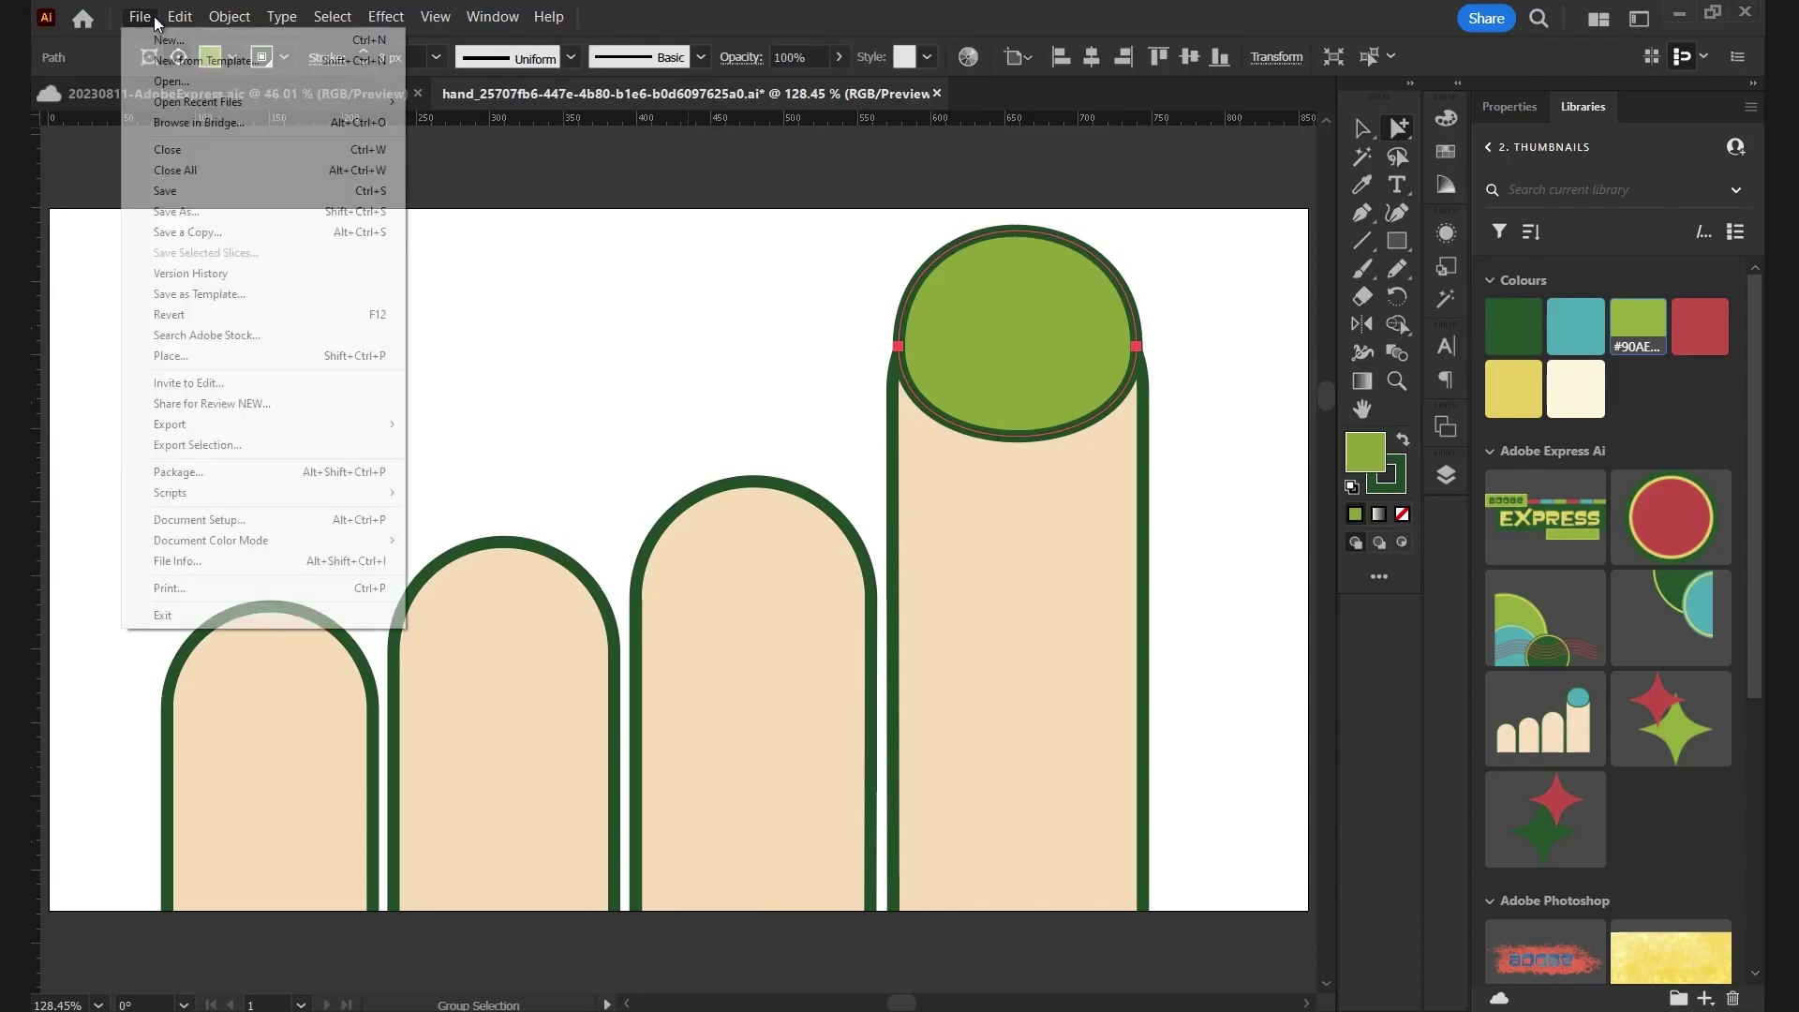
left_click(190, 191)
key("alt+Tab")
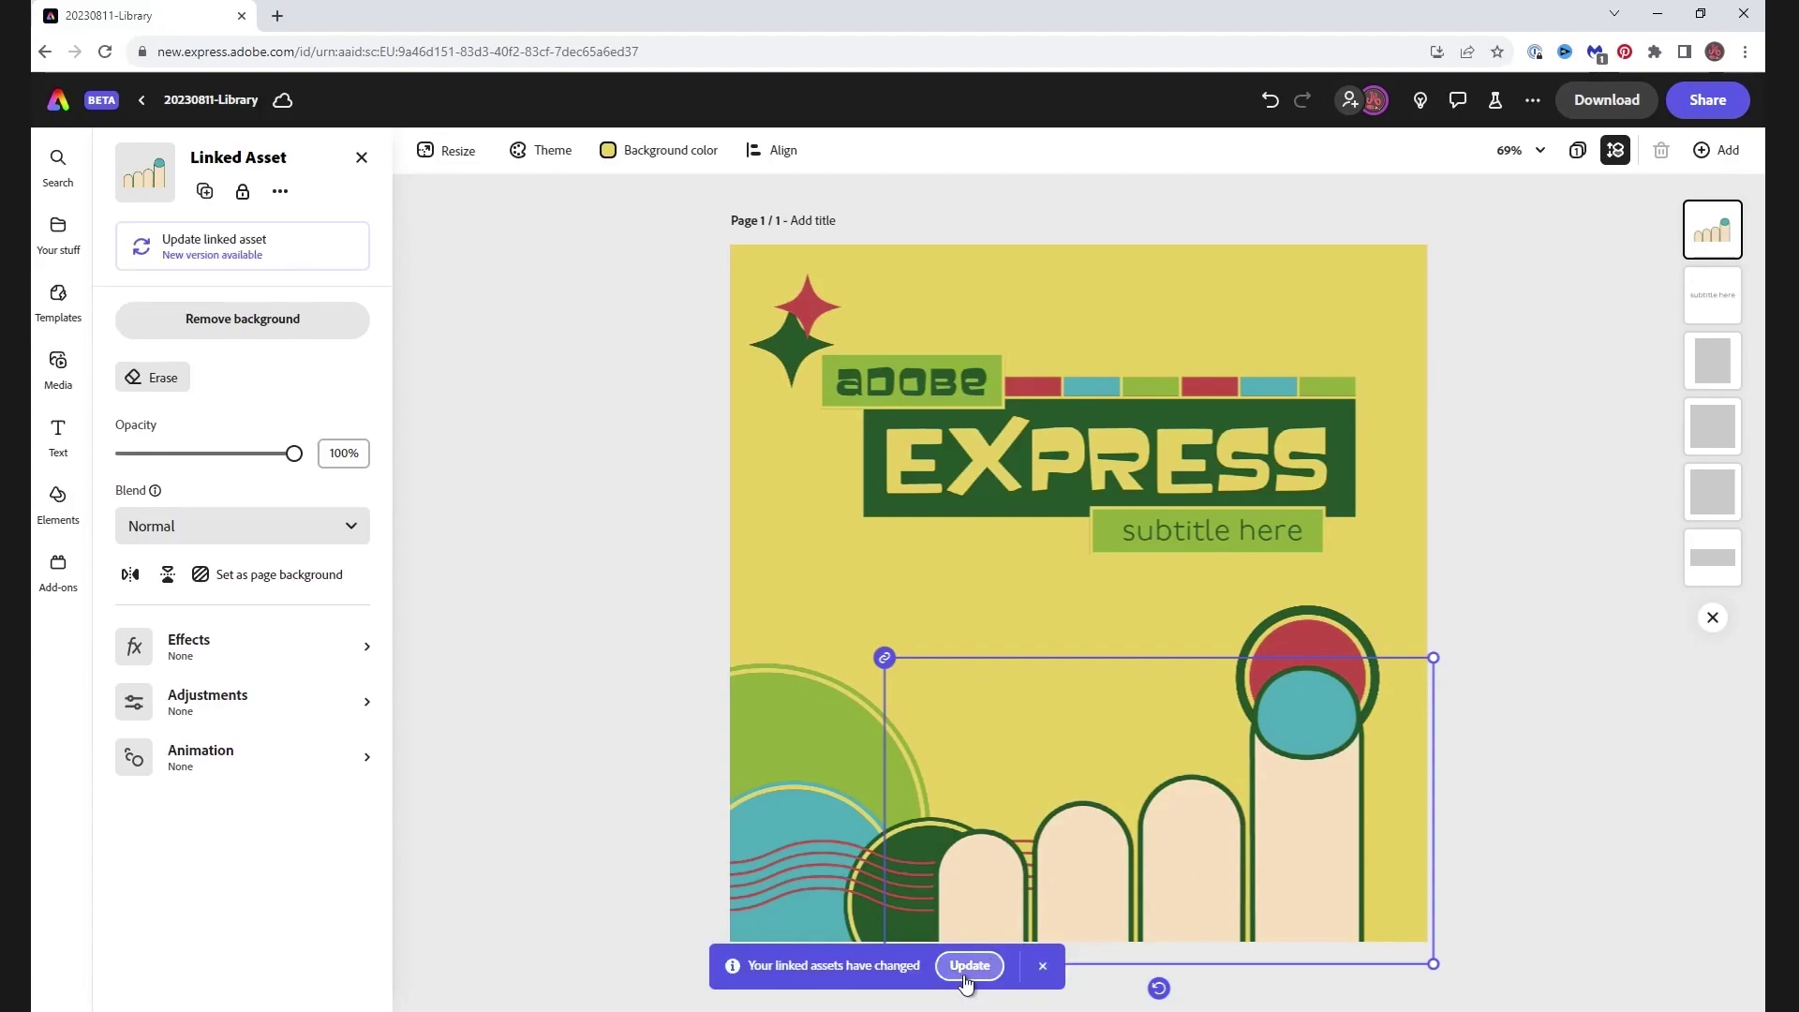
Update the placed hand to the green-fingertip version, dismiss the notice, and reopen Your stuff
left_click(968, 966)
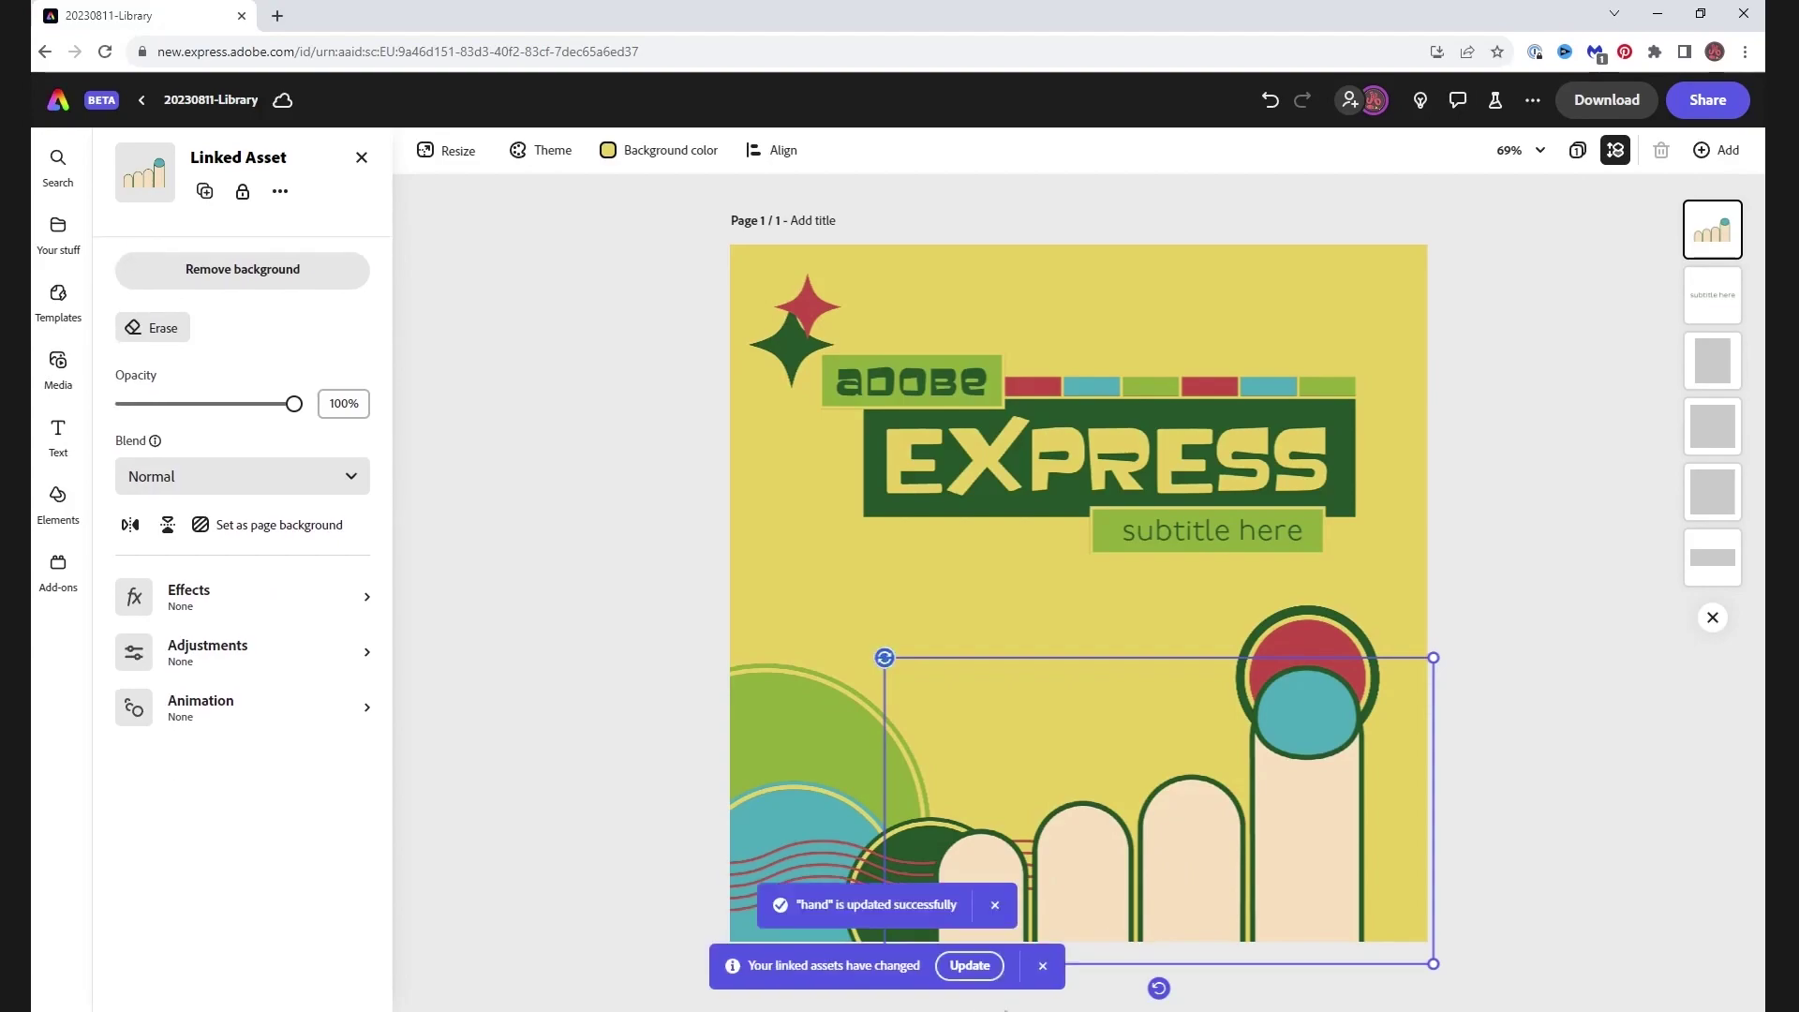
left_click(972, 966)
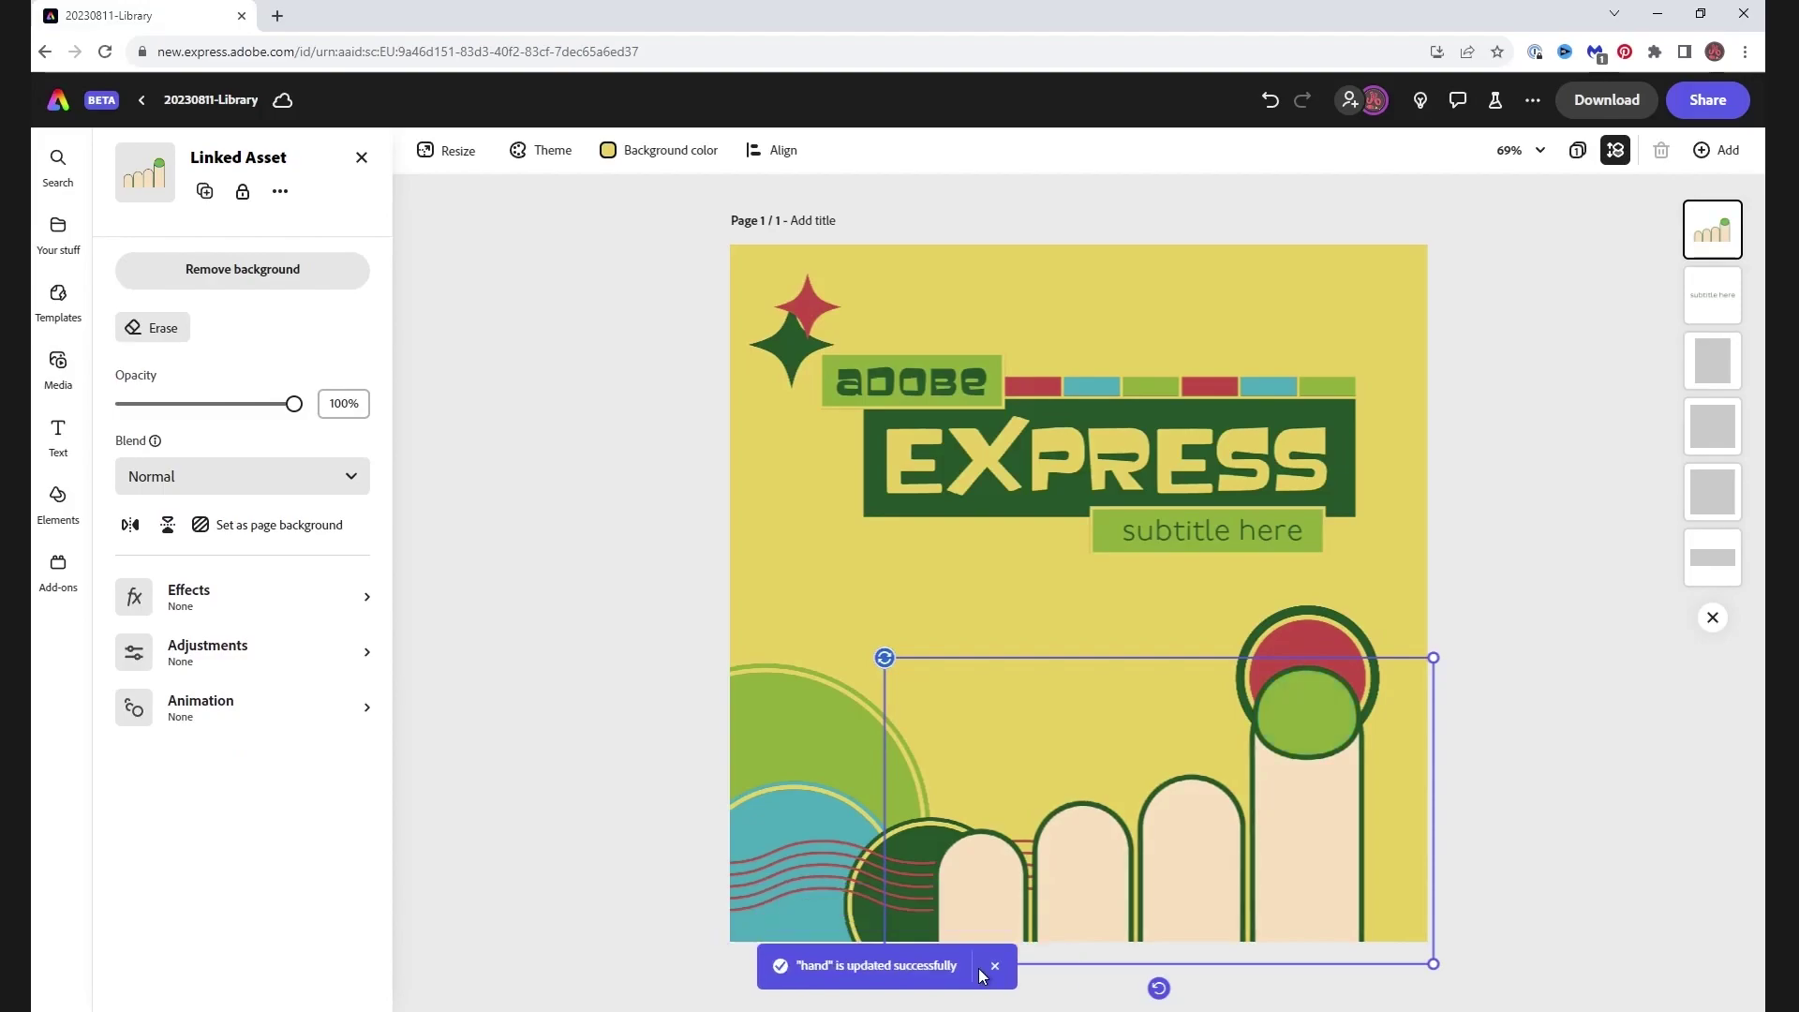
left_click(58, 230)
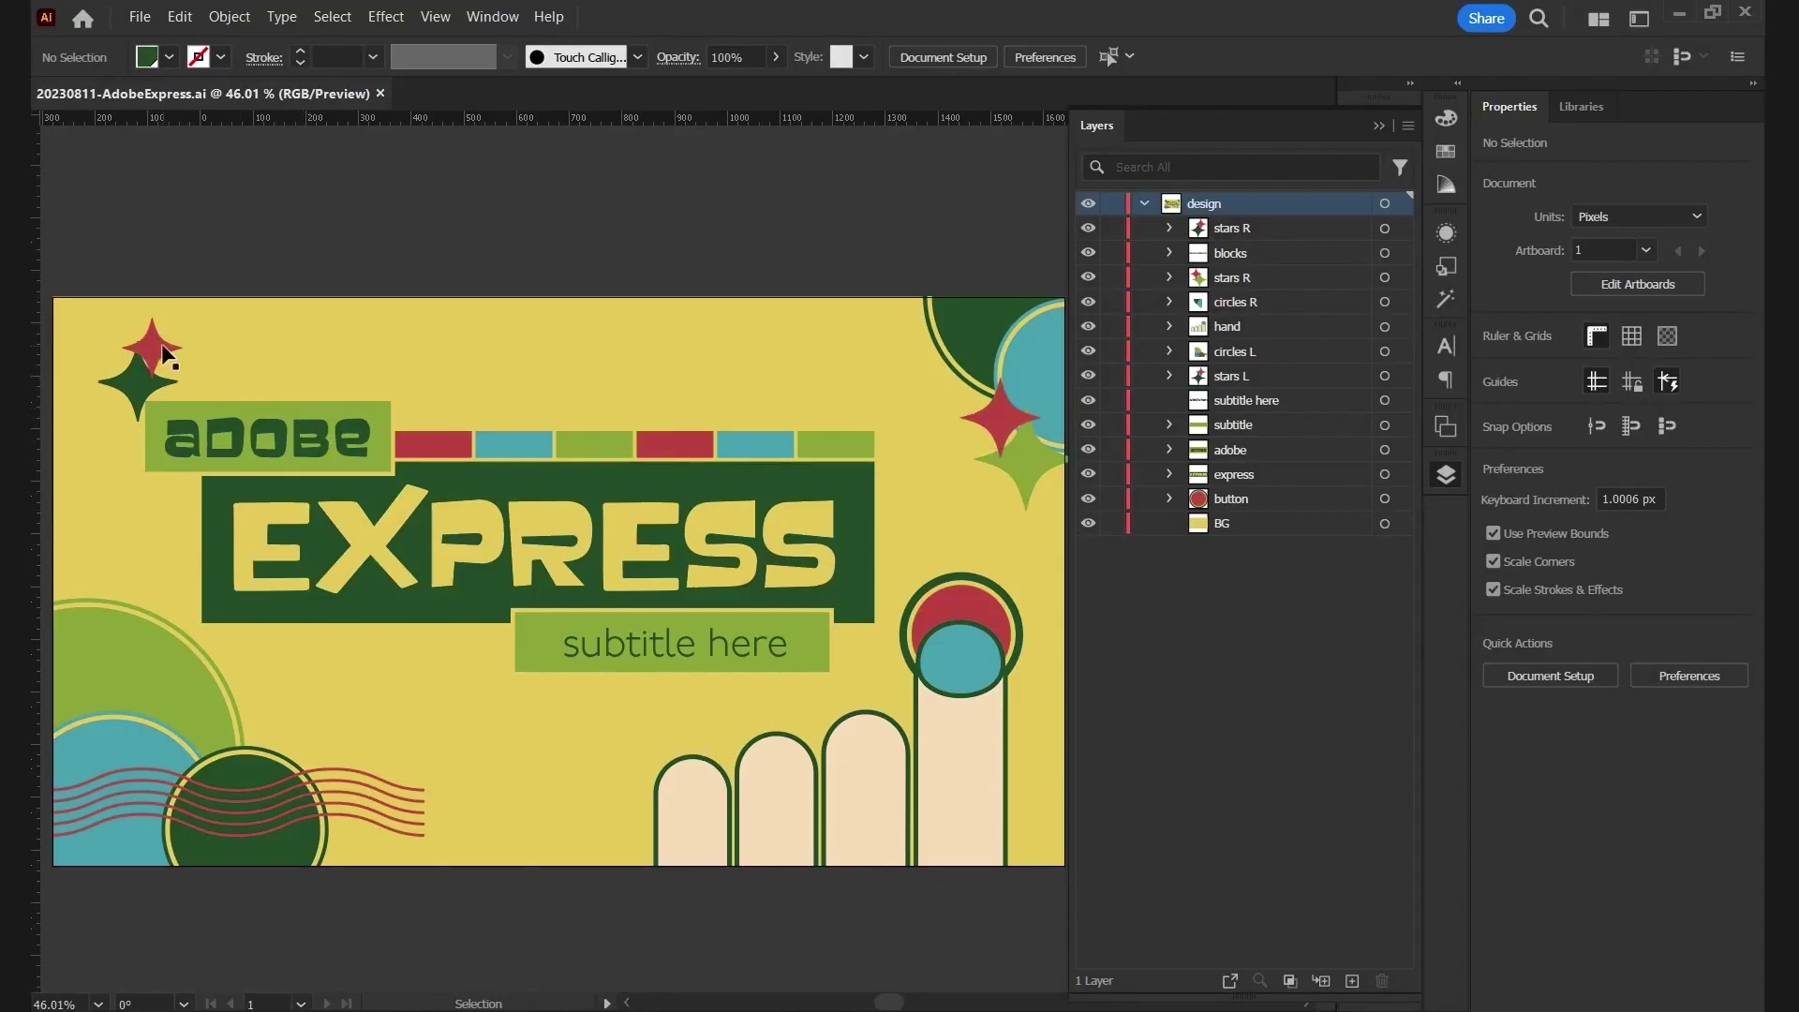
Check that both star groups, the adobe logo, EXPRESS title and subtitle each select separately
key("F7")
left_click(170, 365)
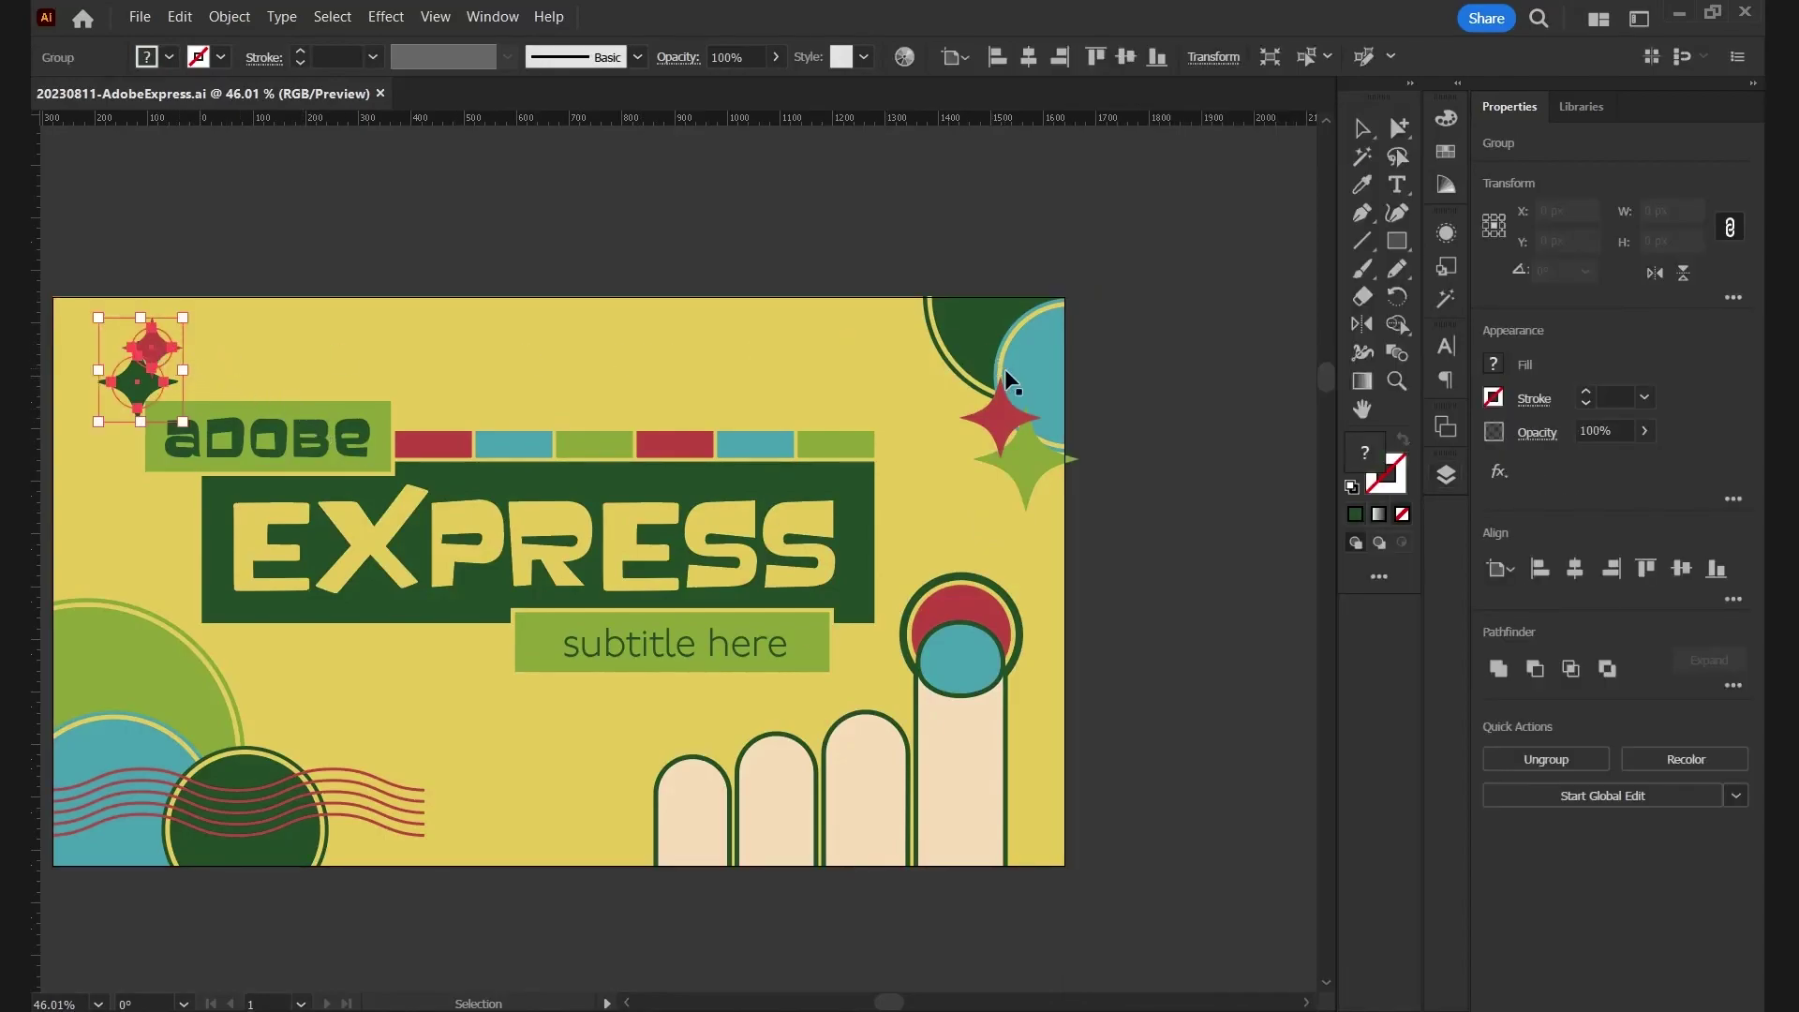
left_click(1000, 426)
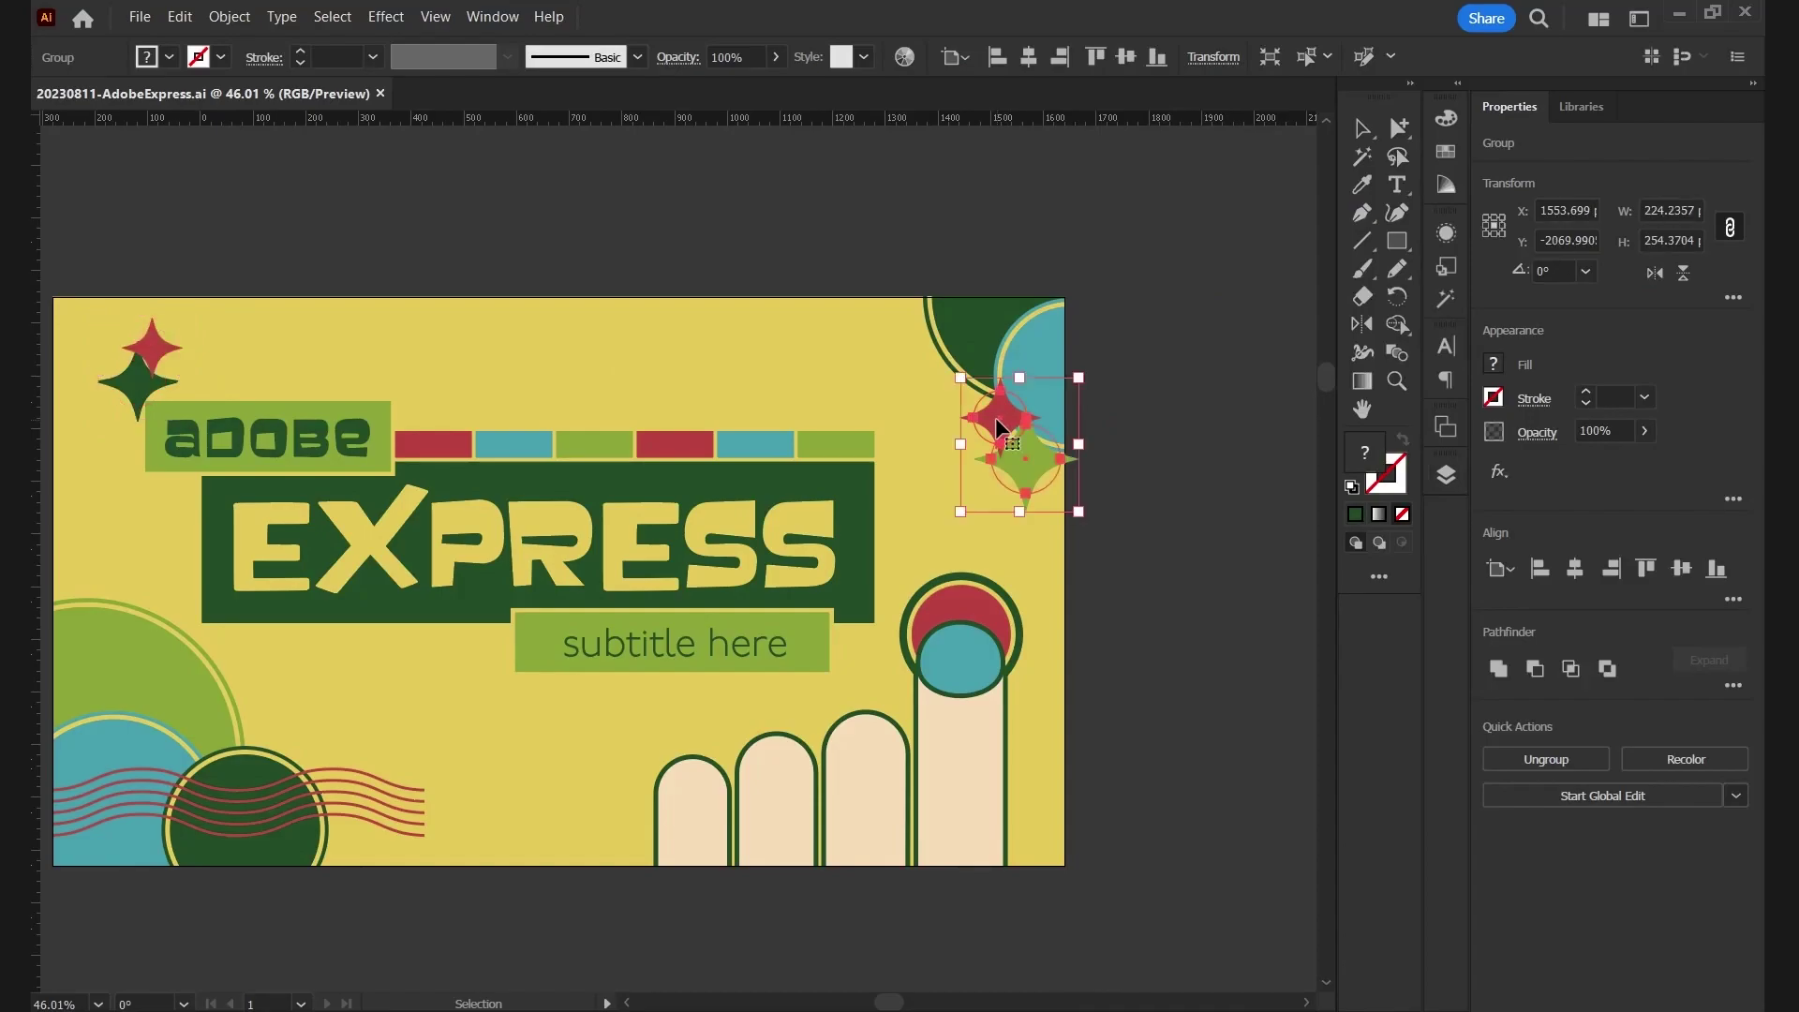
left_click(309, 453)
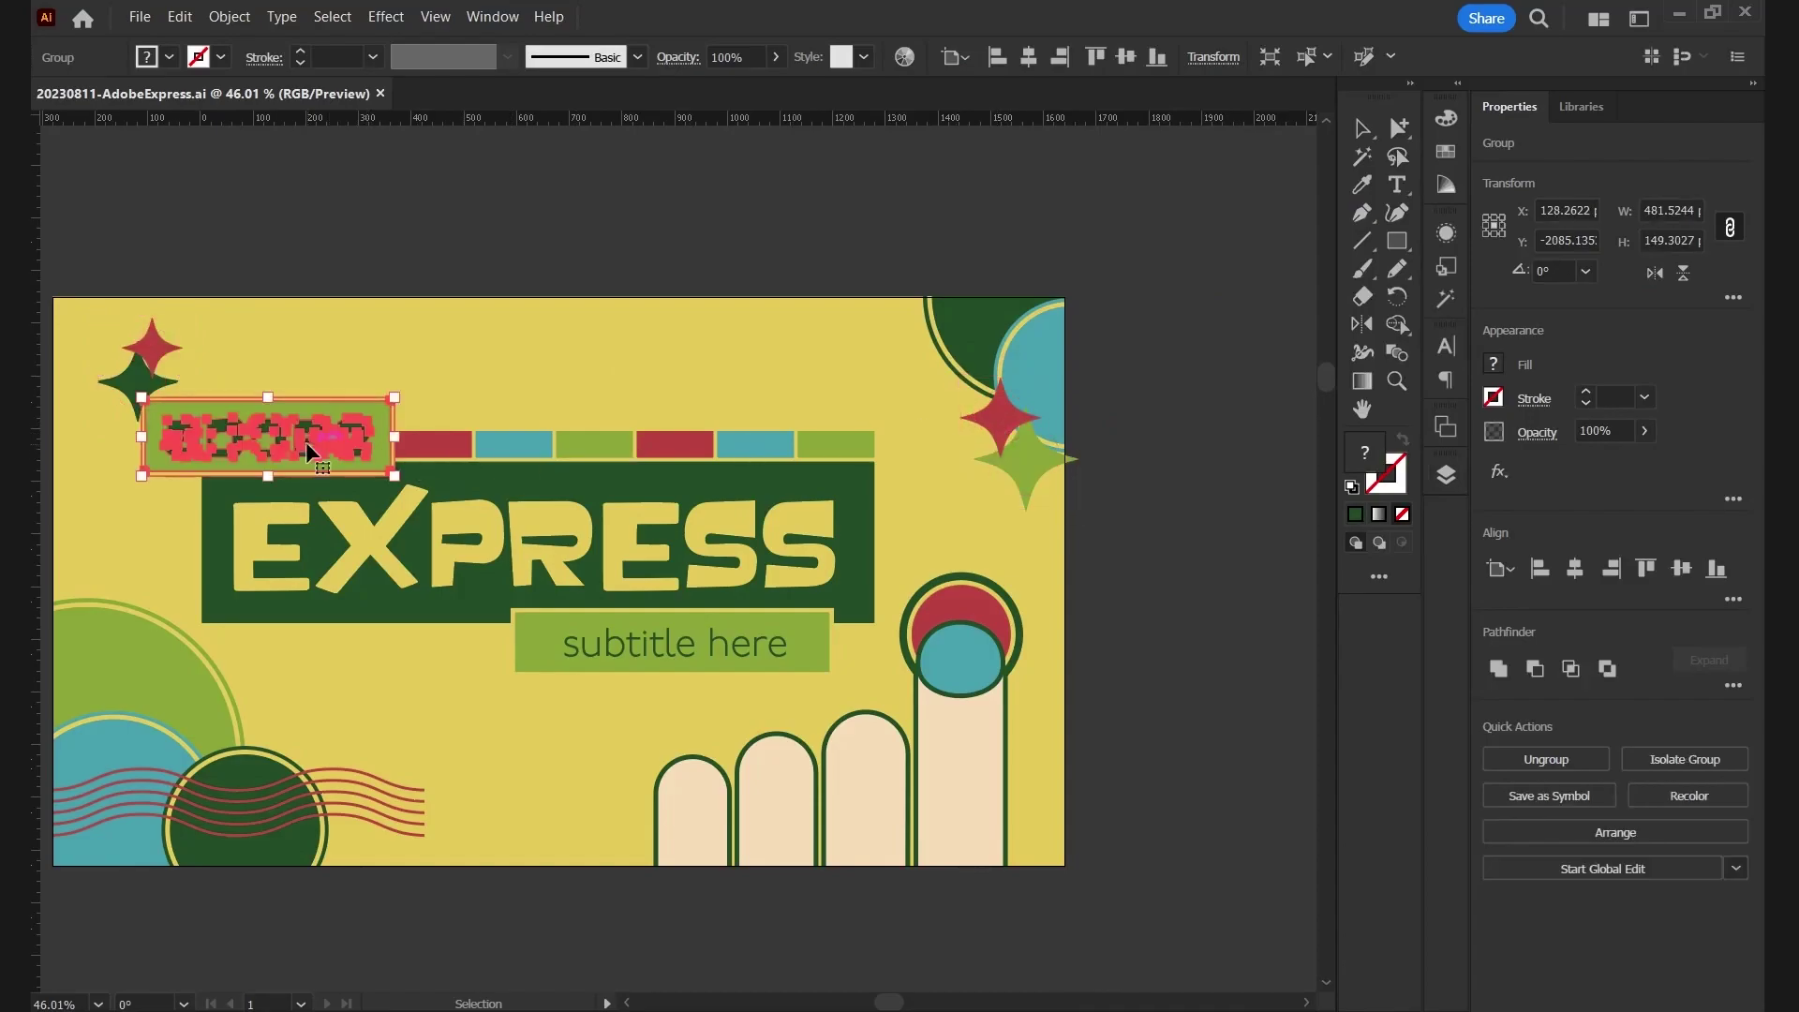
left_click(573, 535)
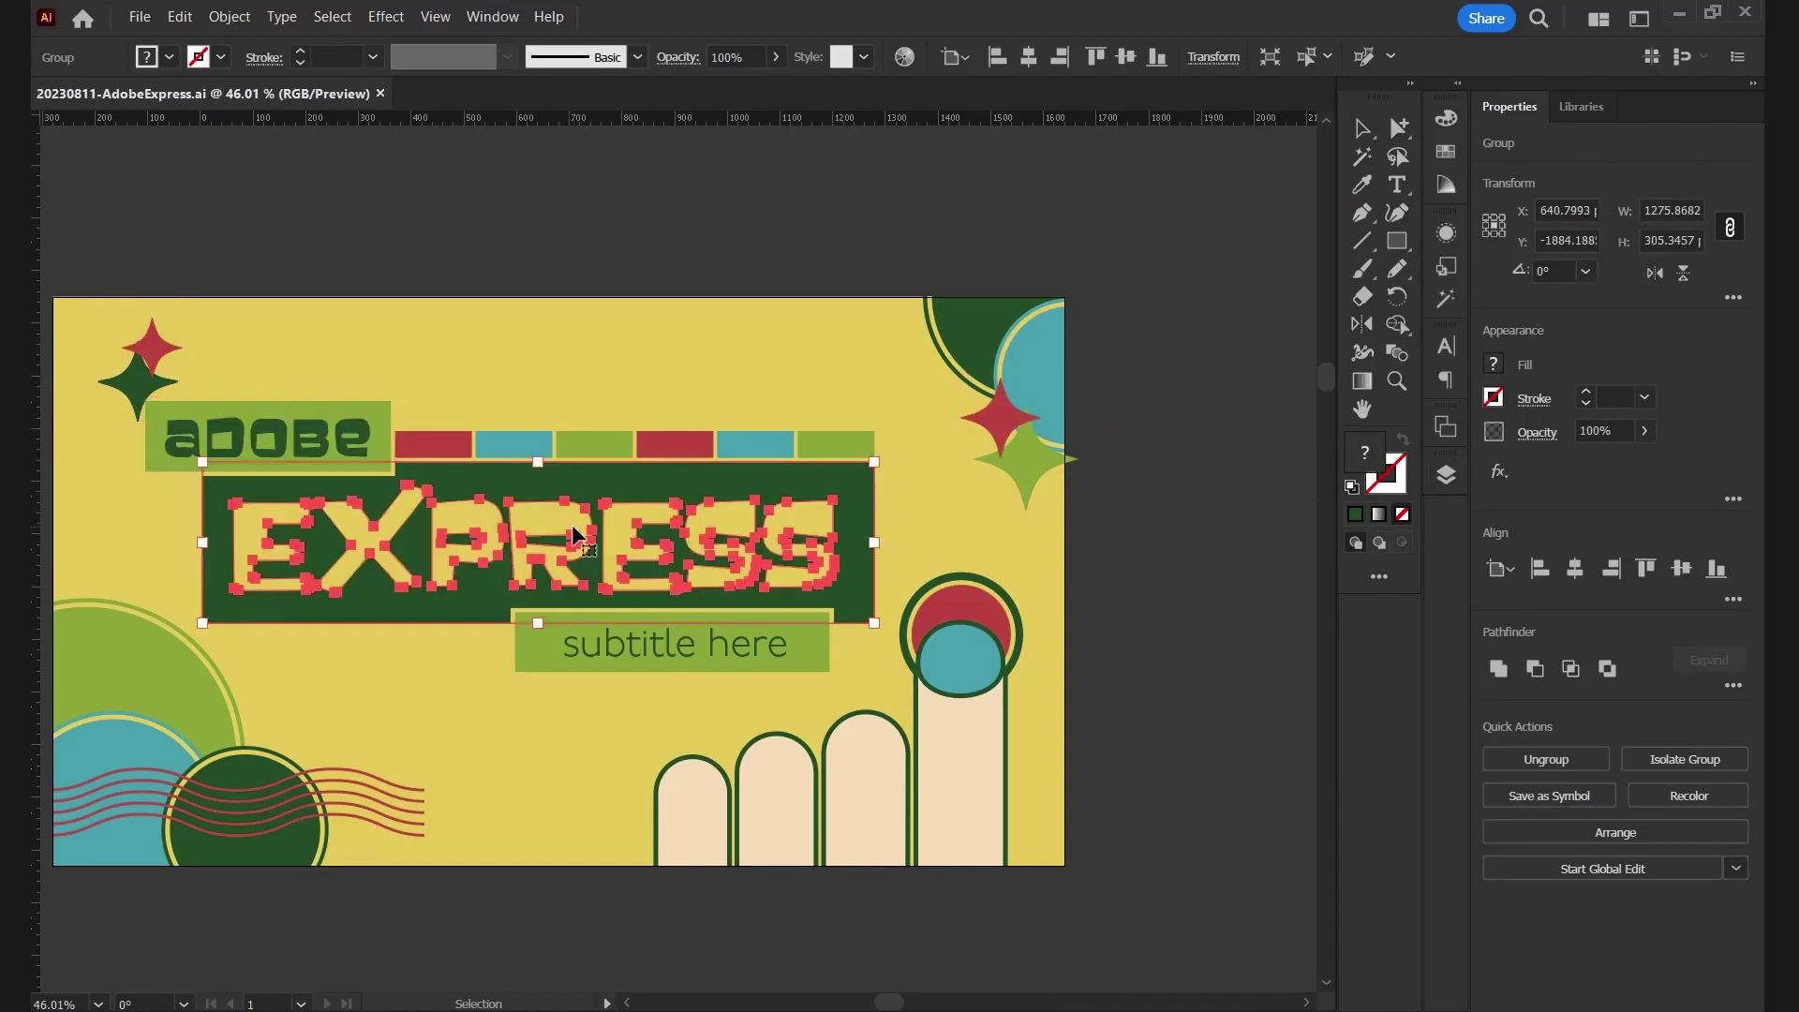
left_click(662, 647)
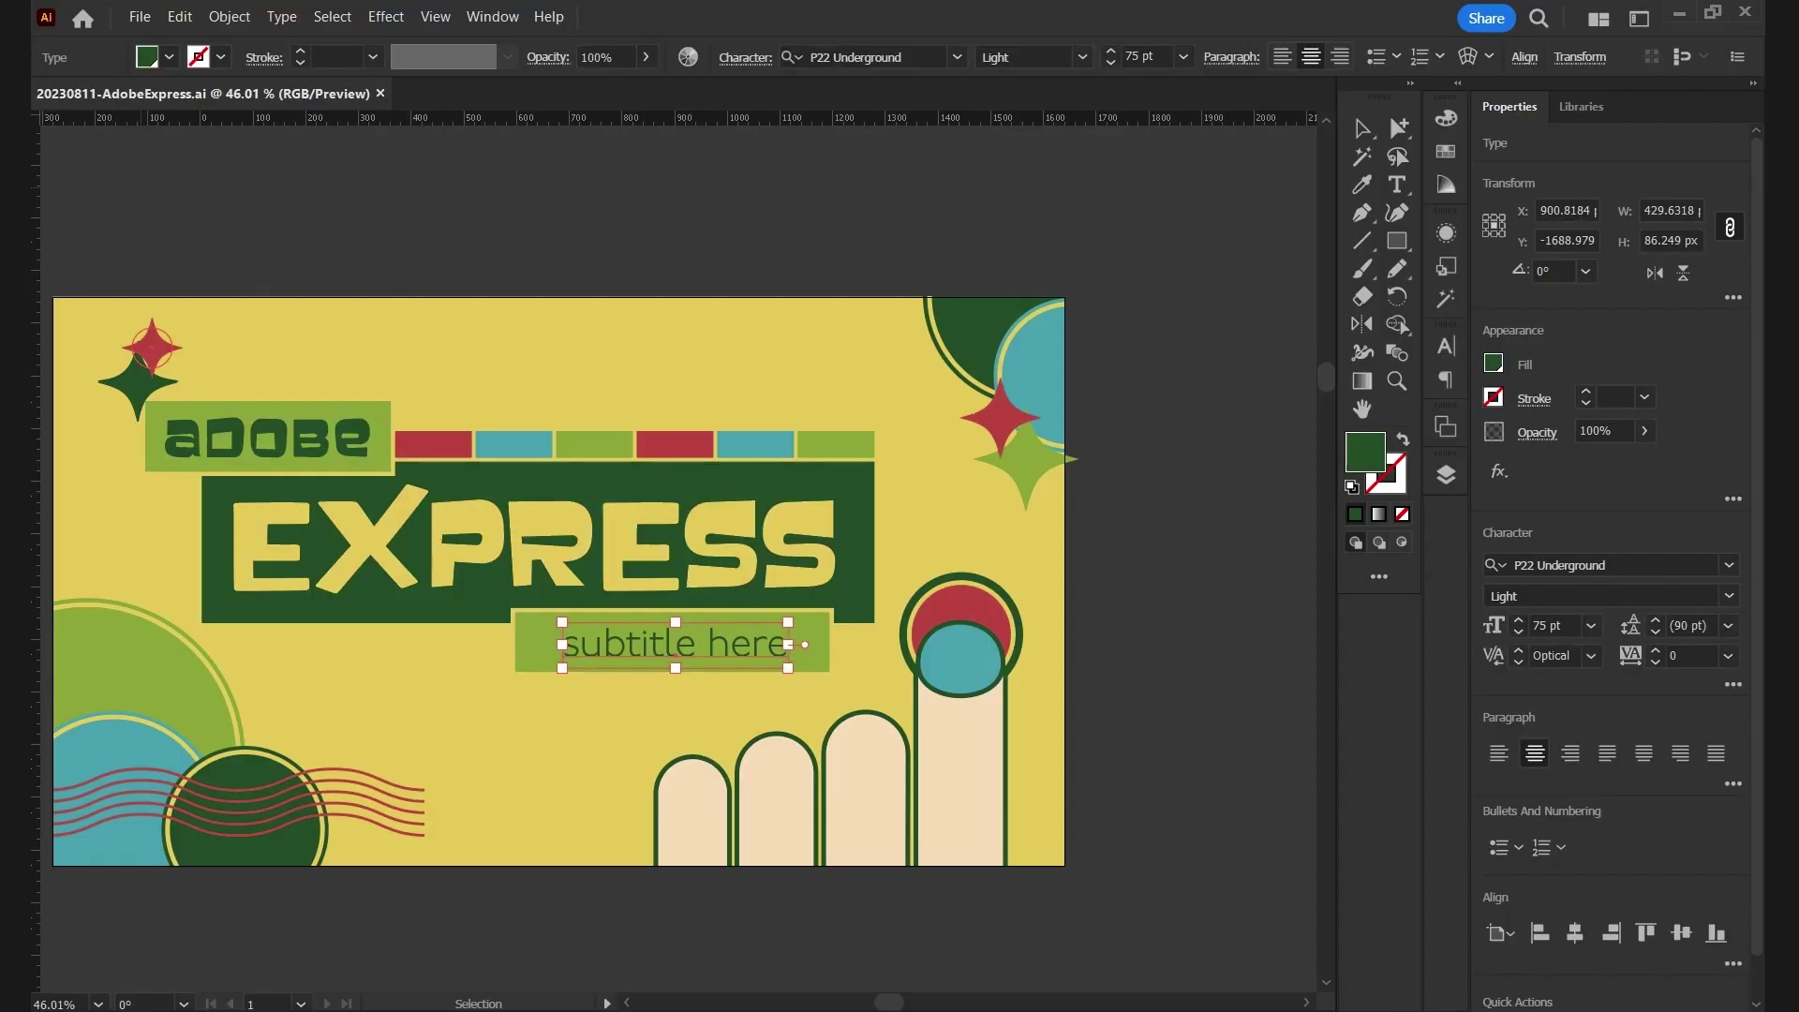
key("alt+Tab")
Import 20230811-AdobeExpress.ai from a local file and open the converted design in the editor
left_click(231, 490)
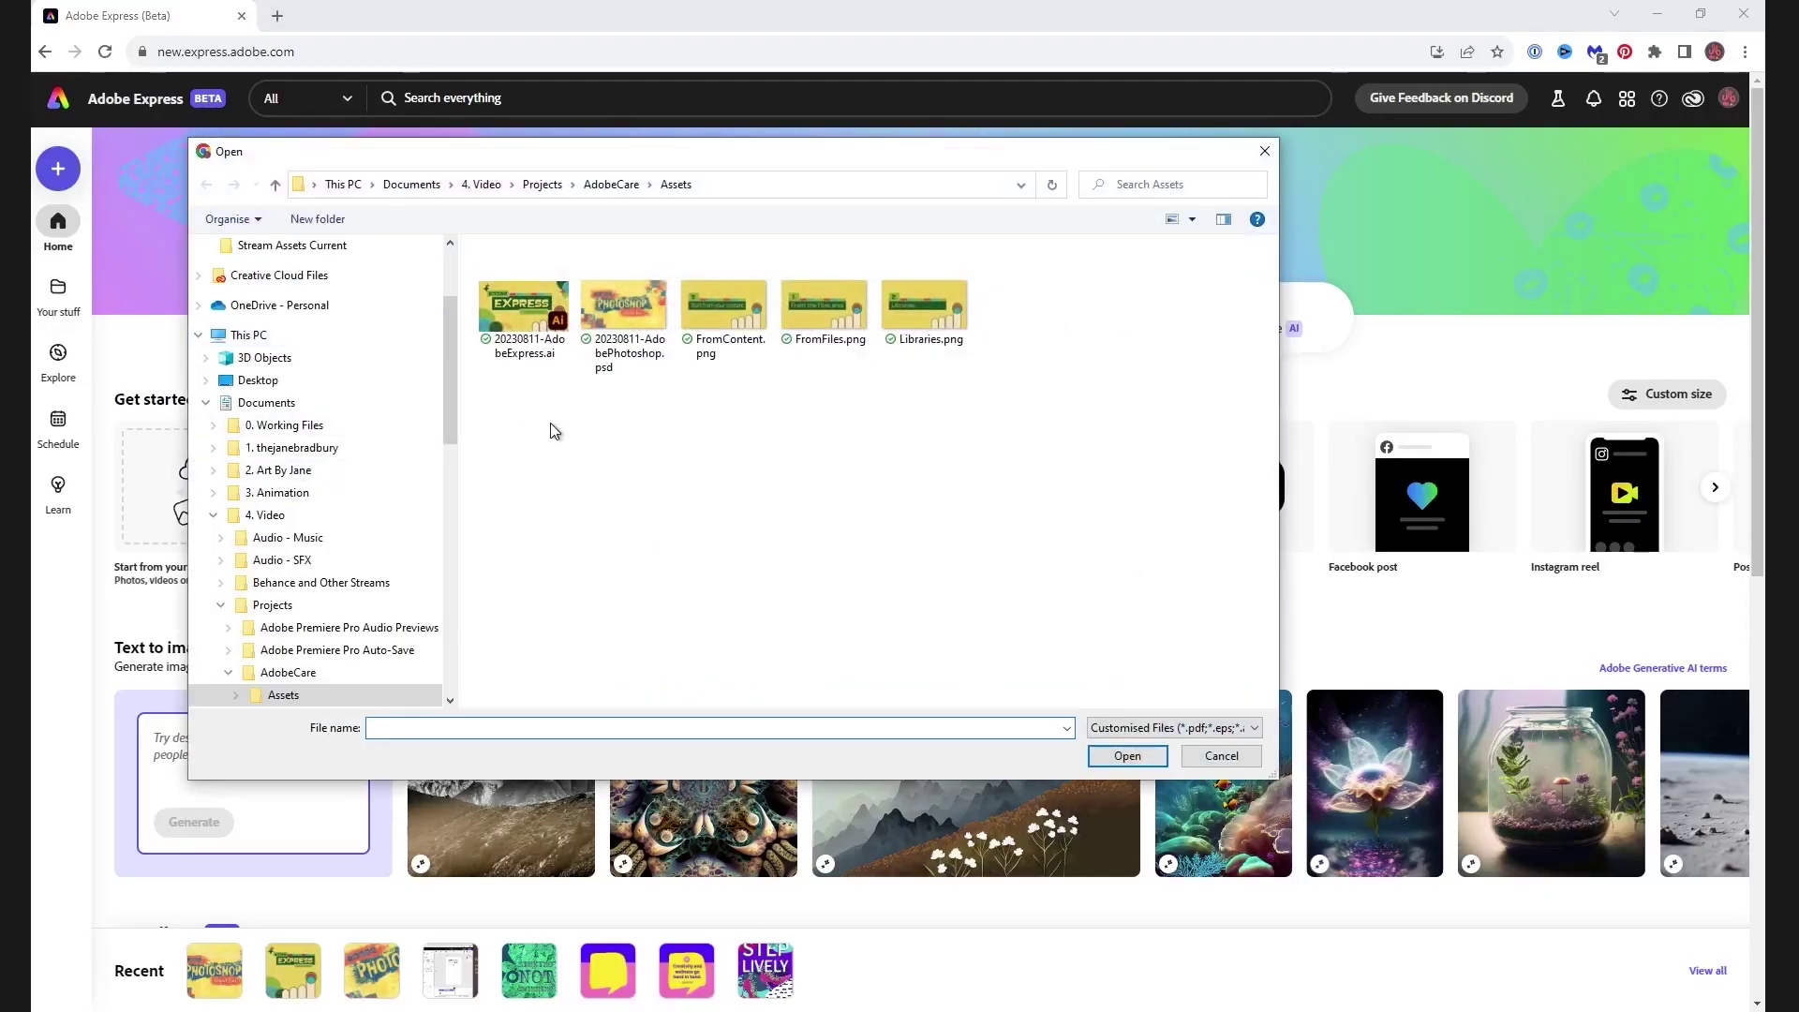
left_click(508, 319)
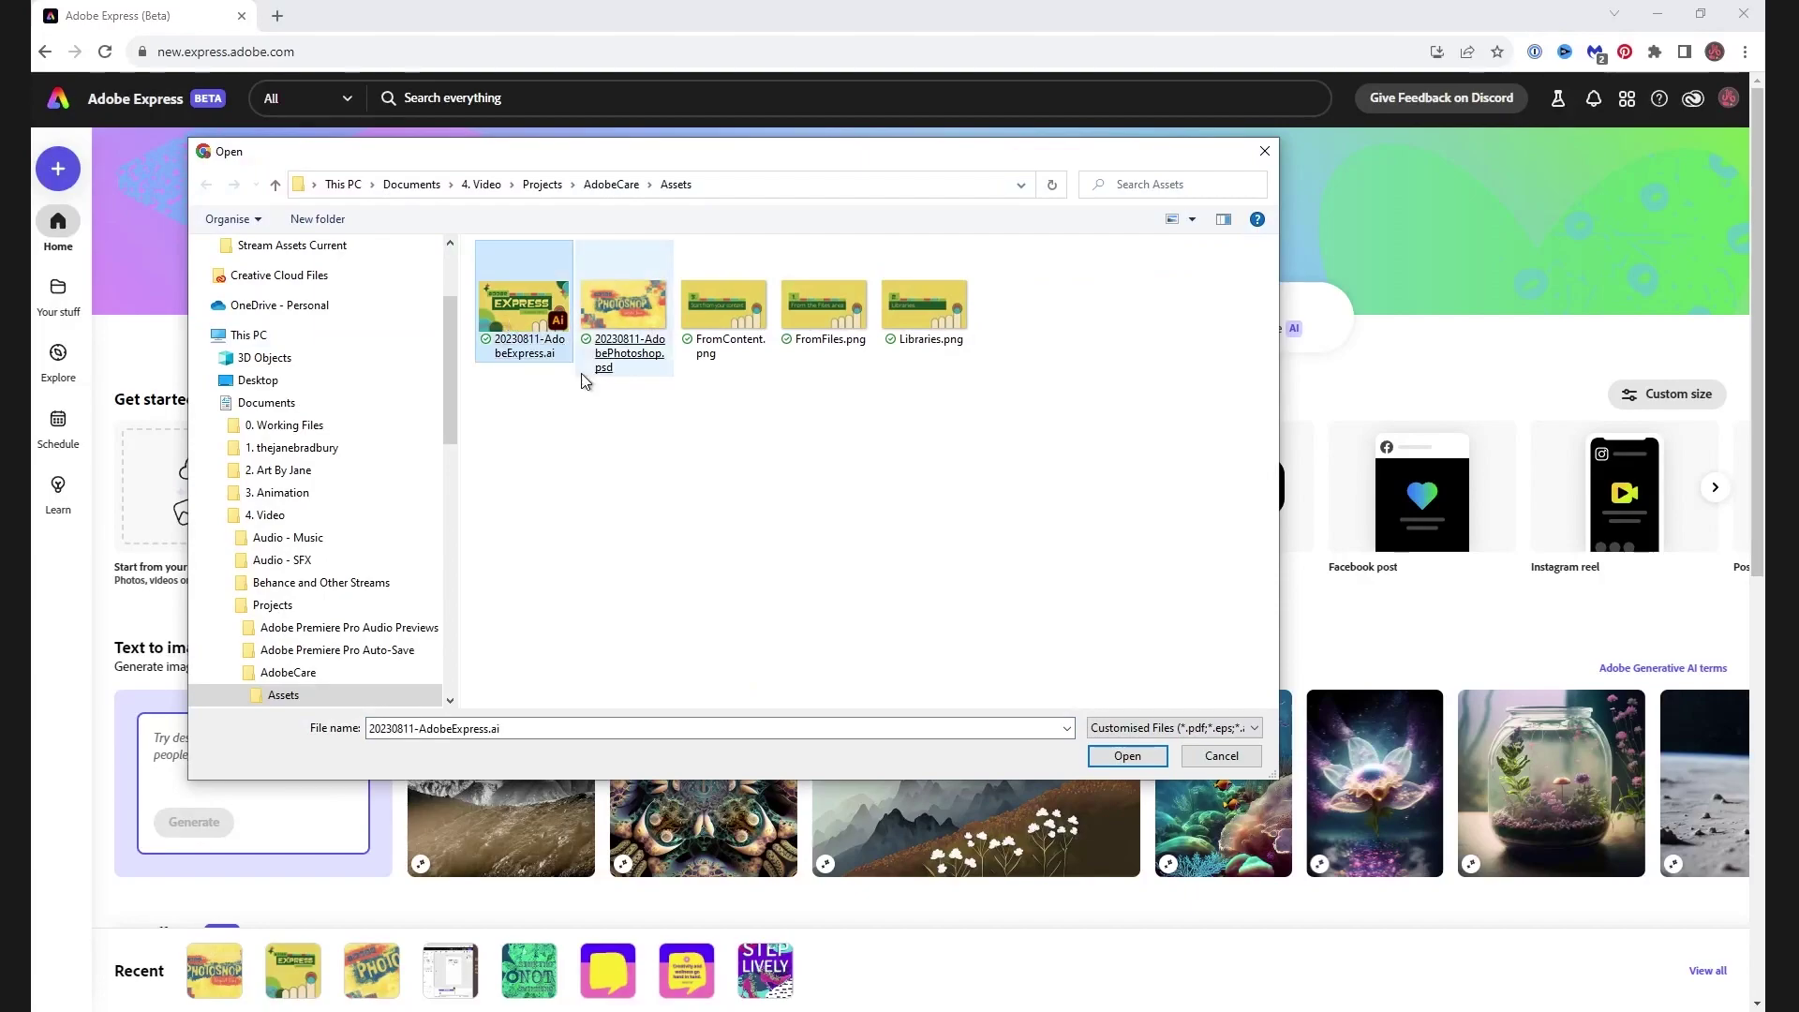
left_click(1126, 757)
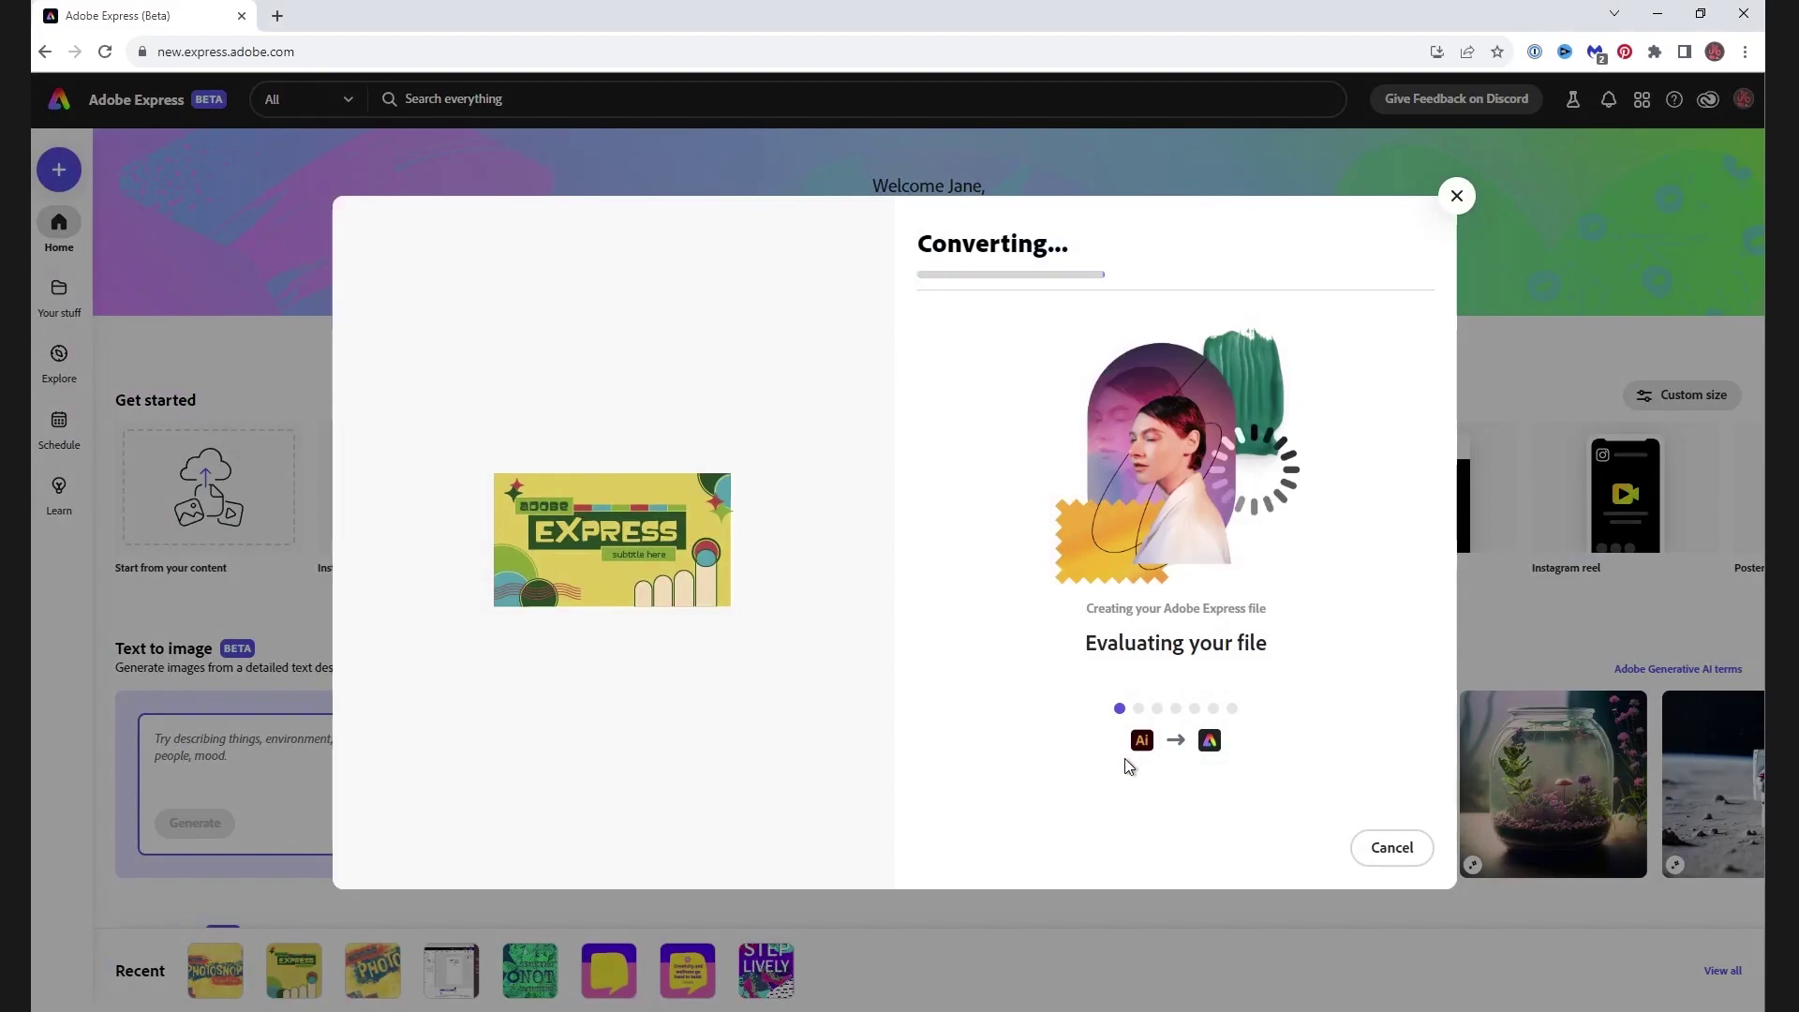
left_click(1387, 848)
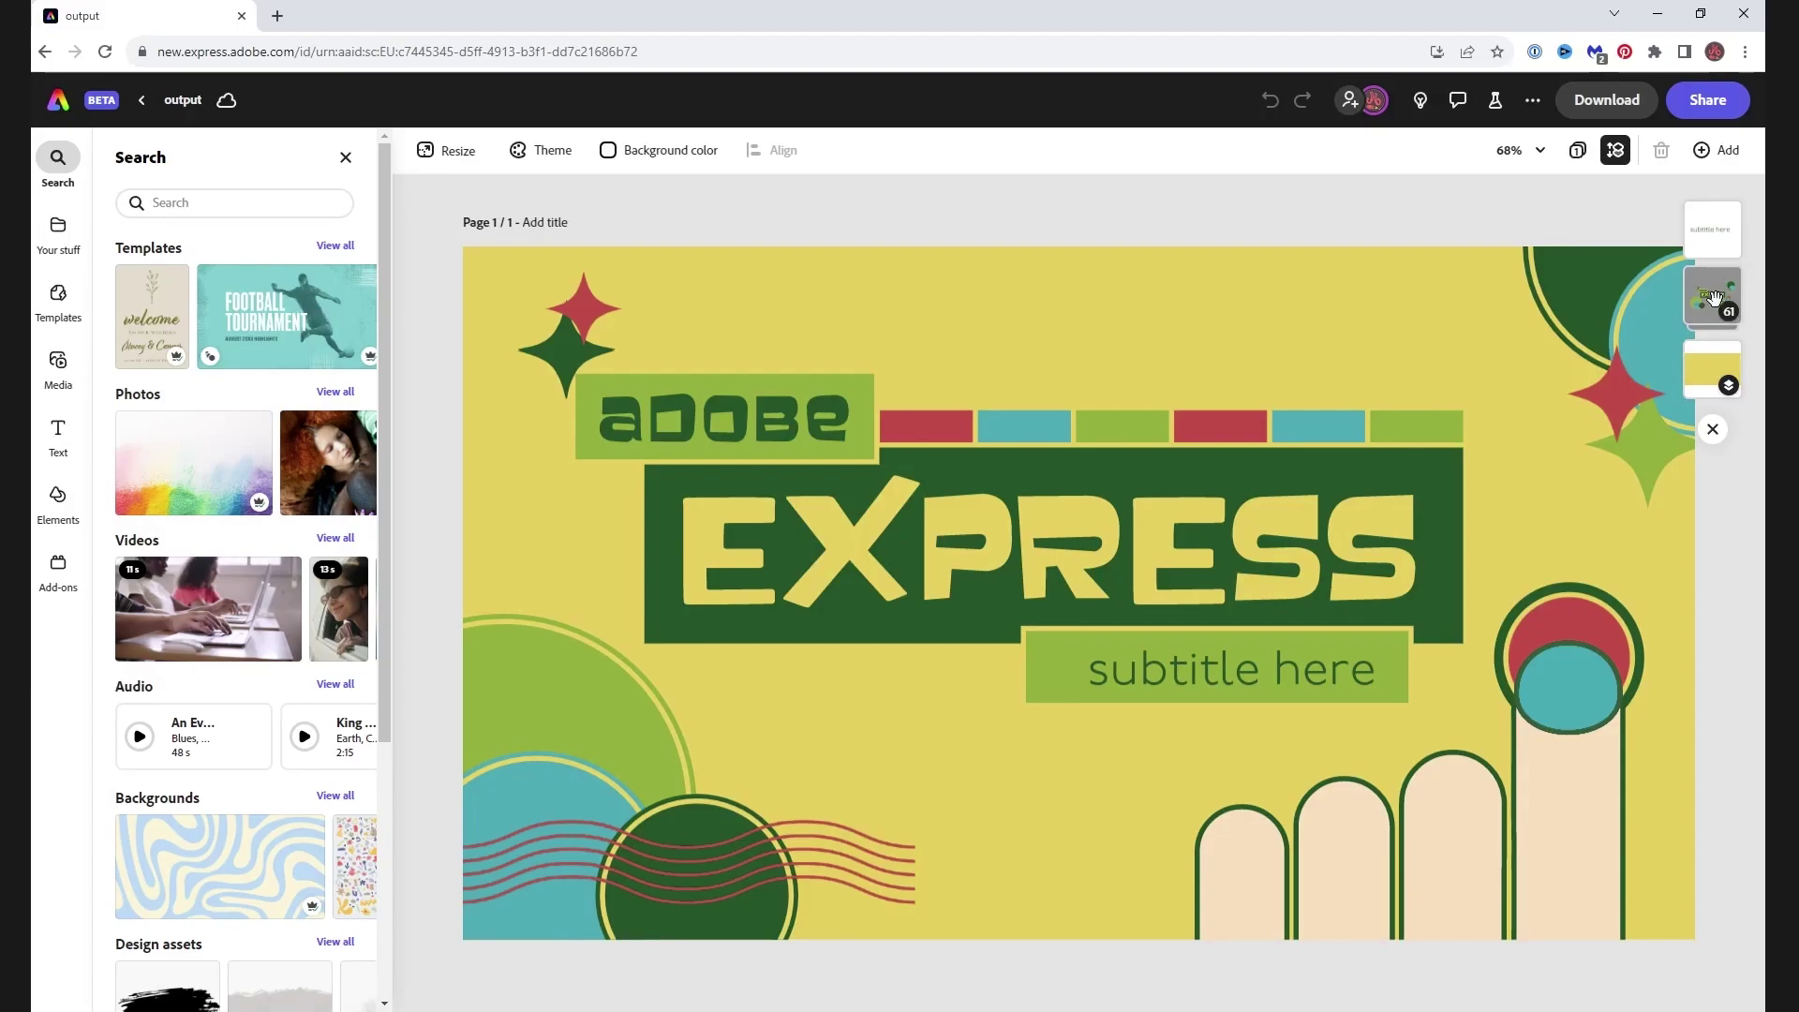
left_click(1714, 300)
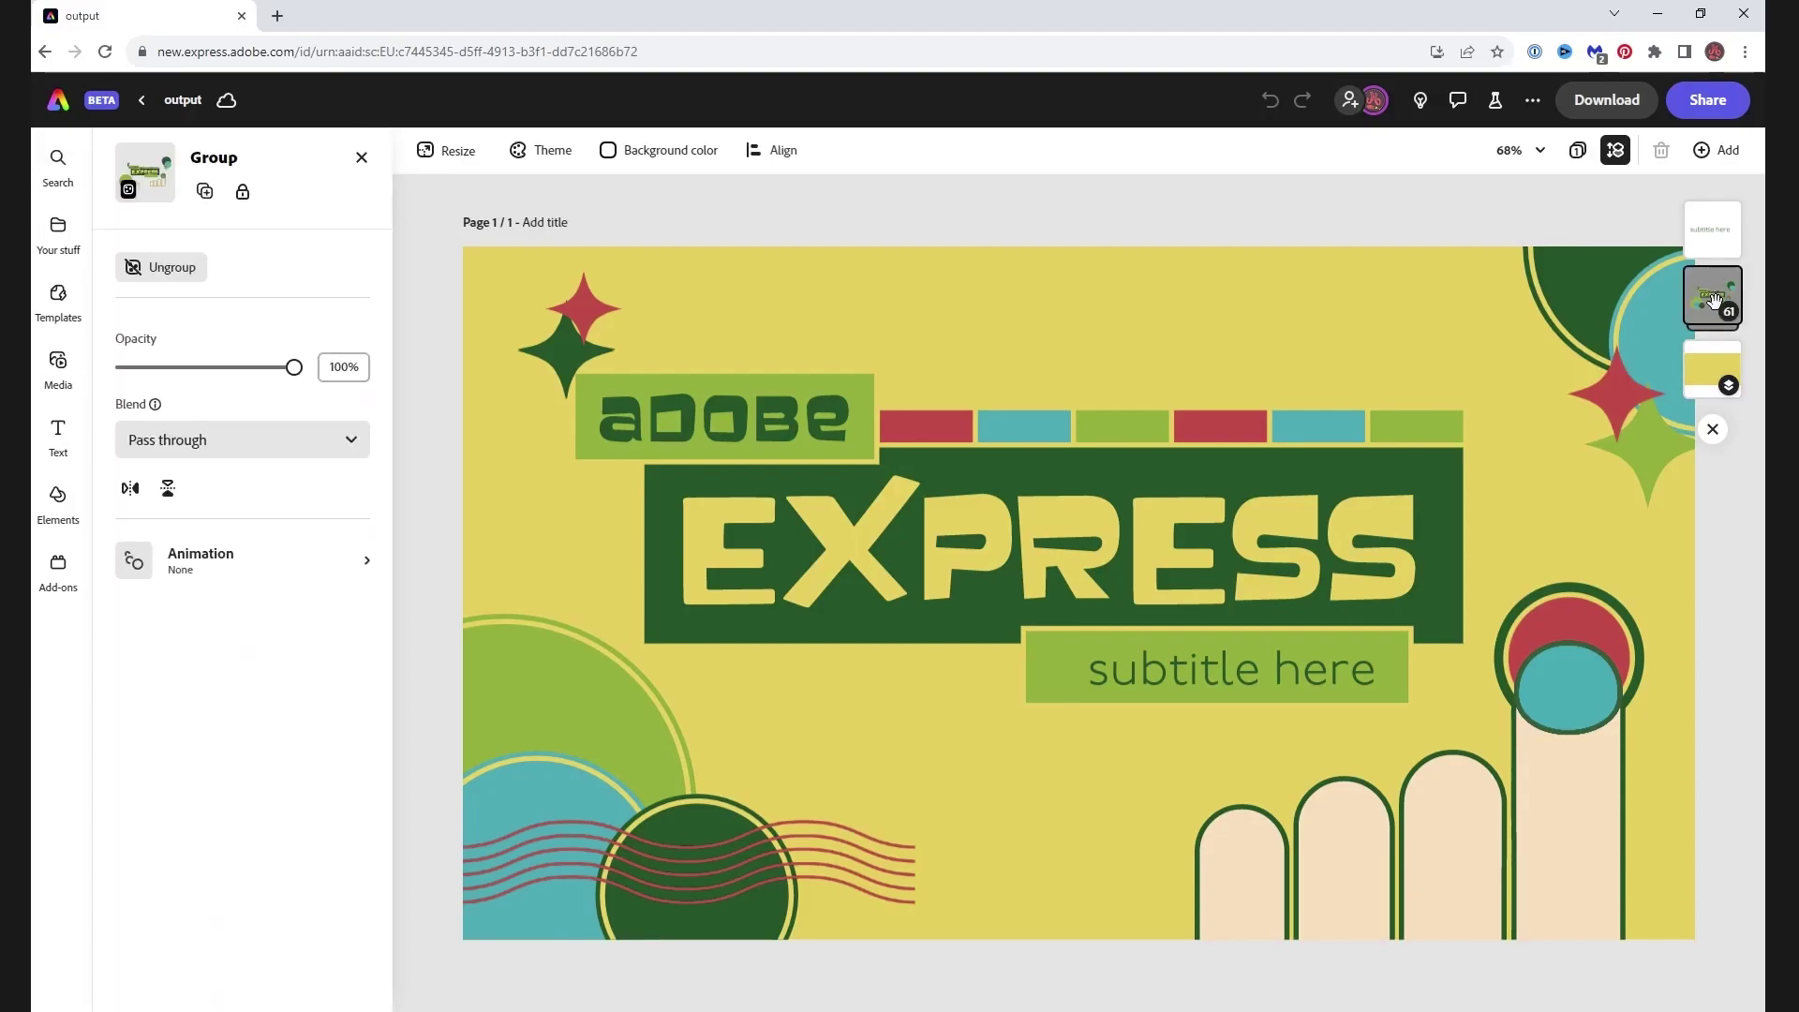
left_click(1714, 300)
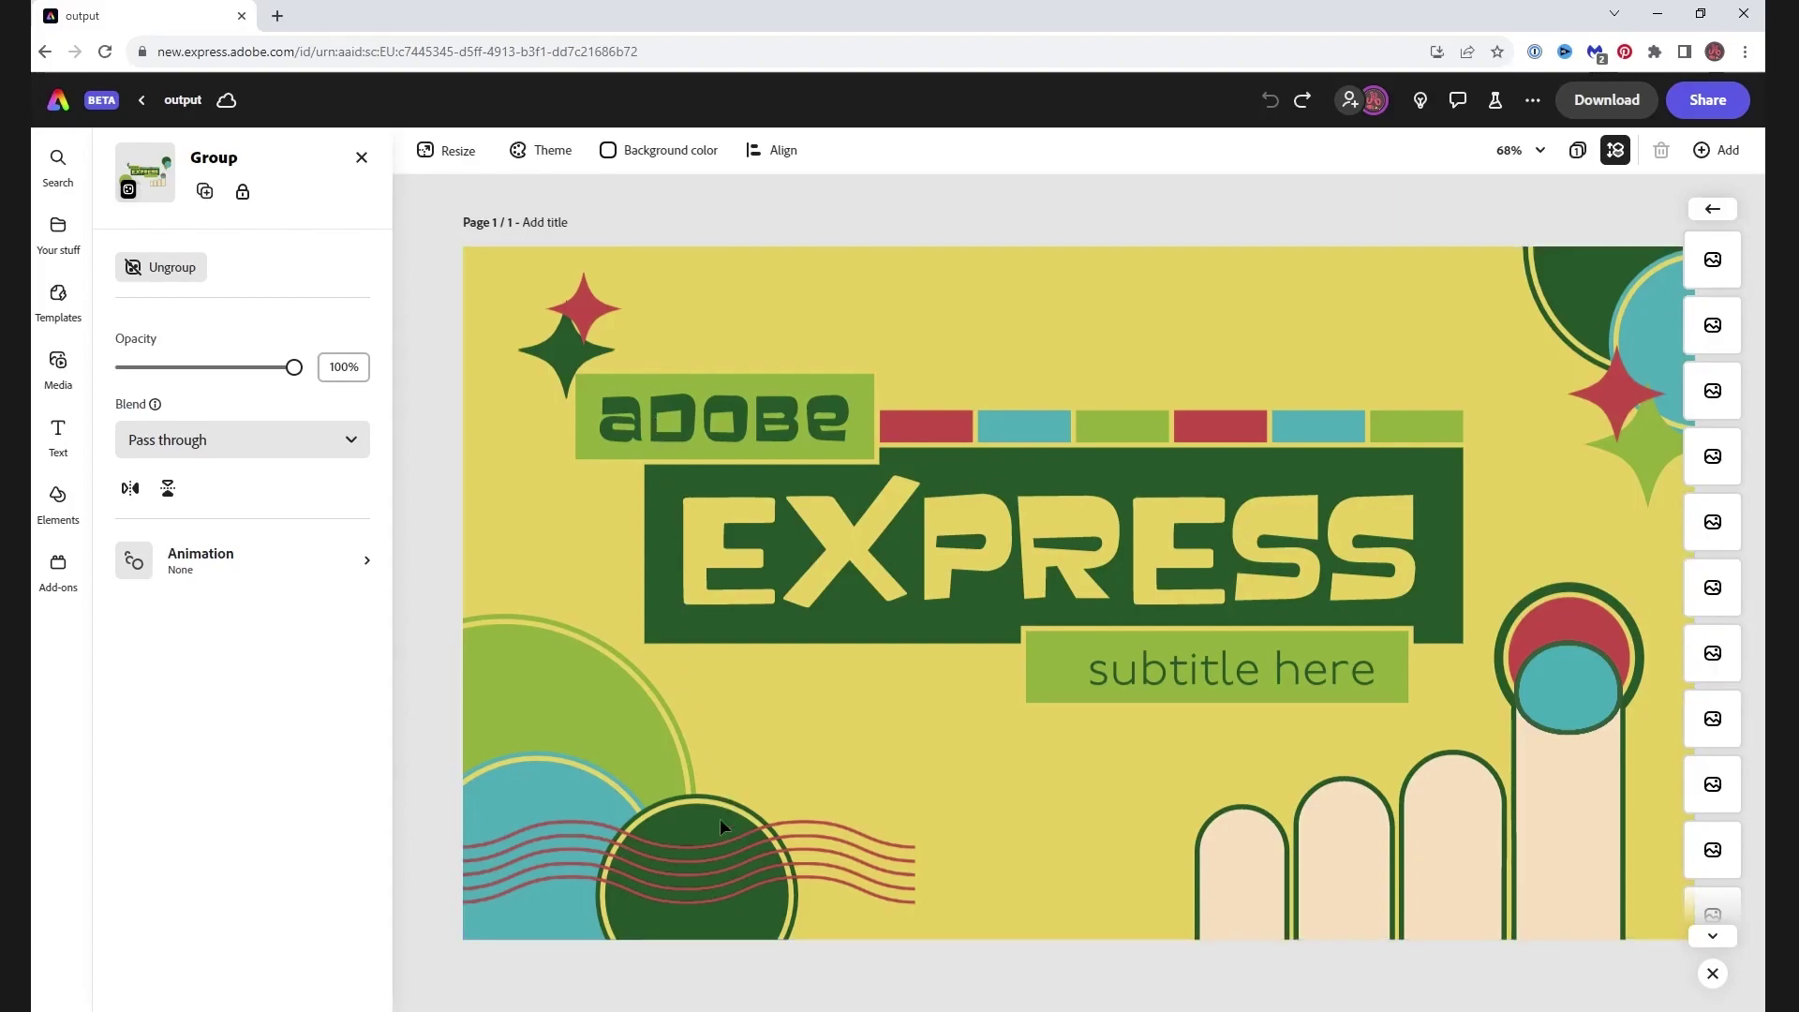
left_click(592, 689)
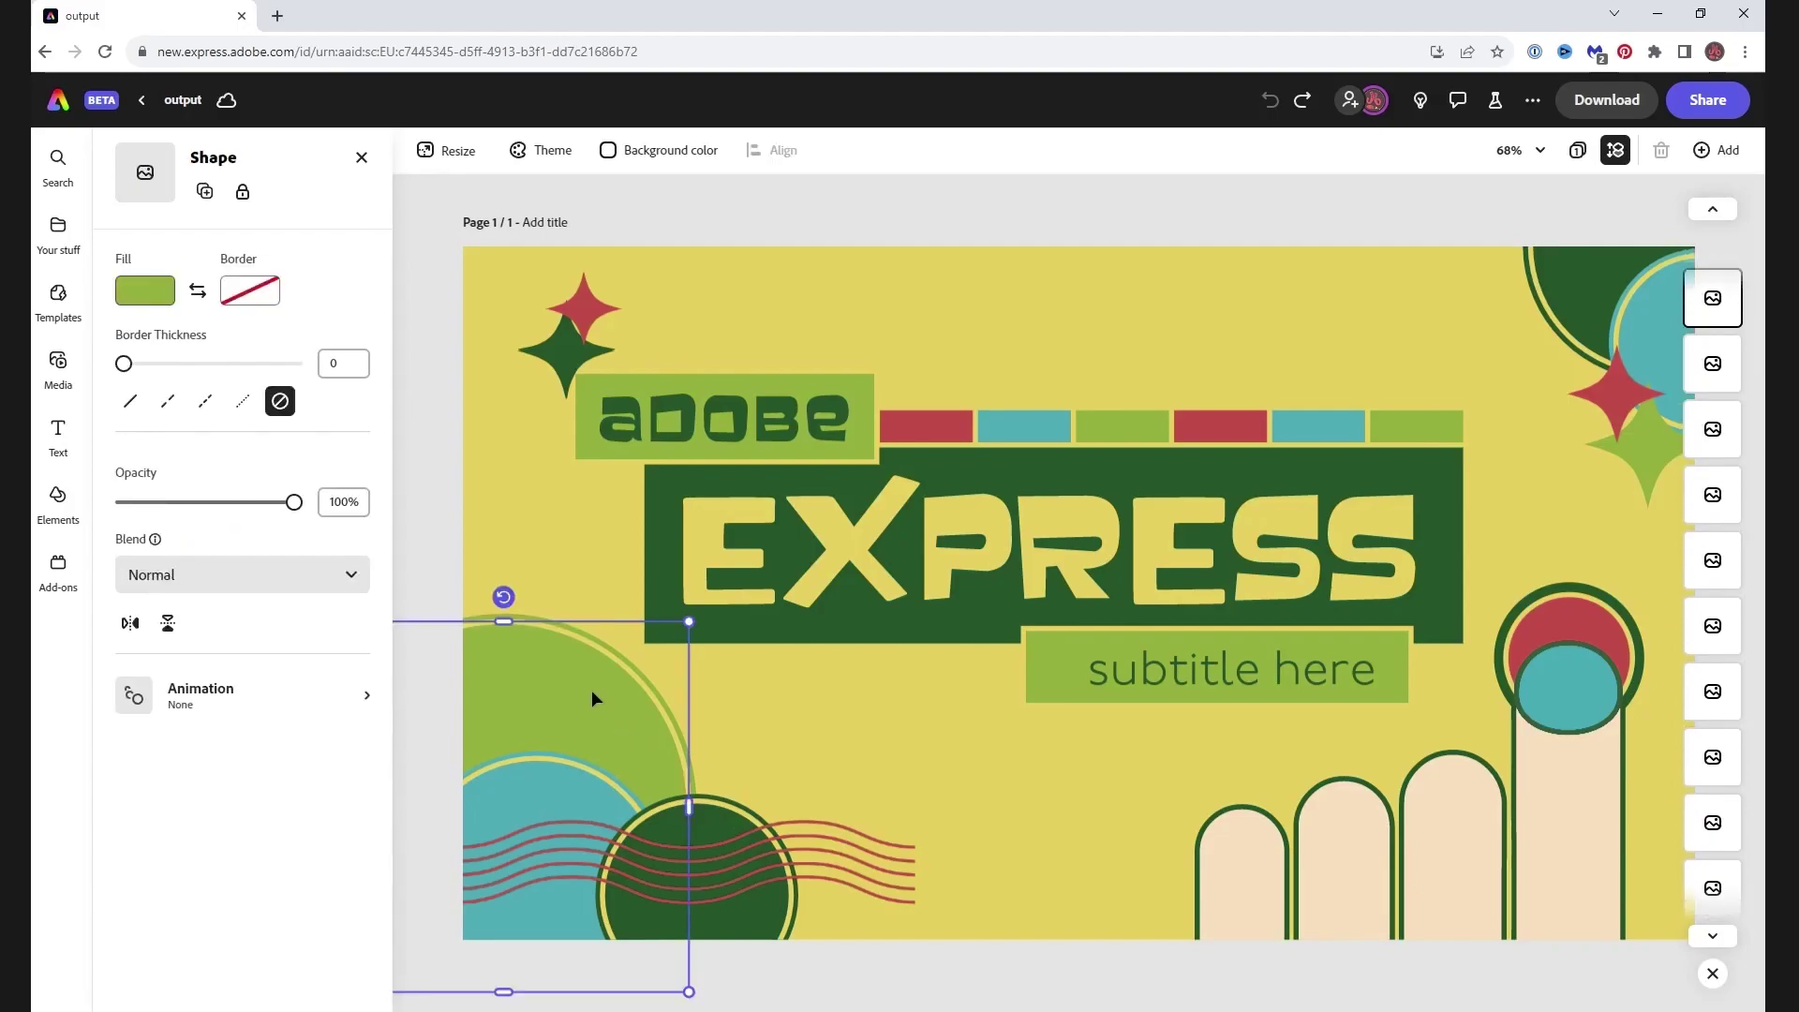
left_click(1564, 620)
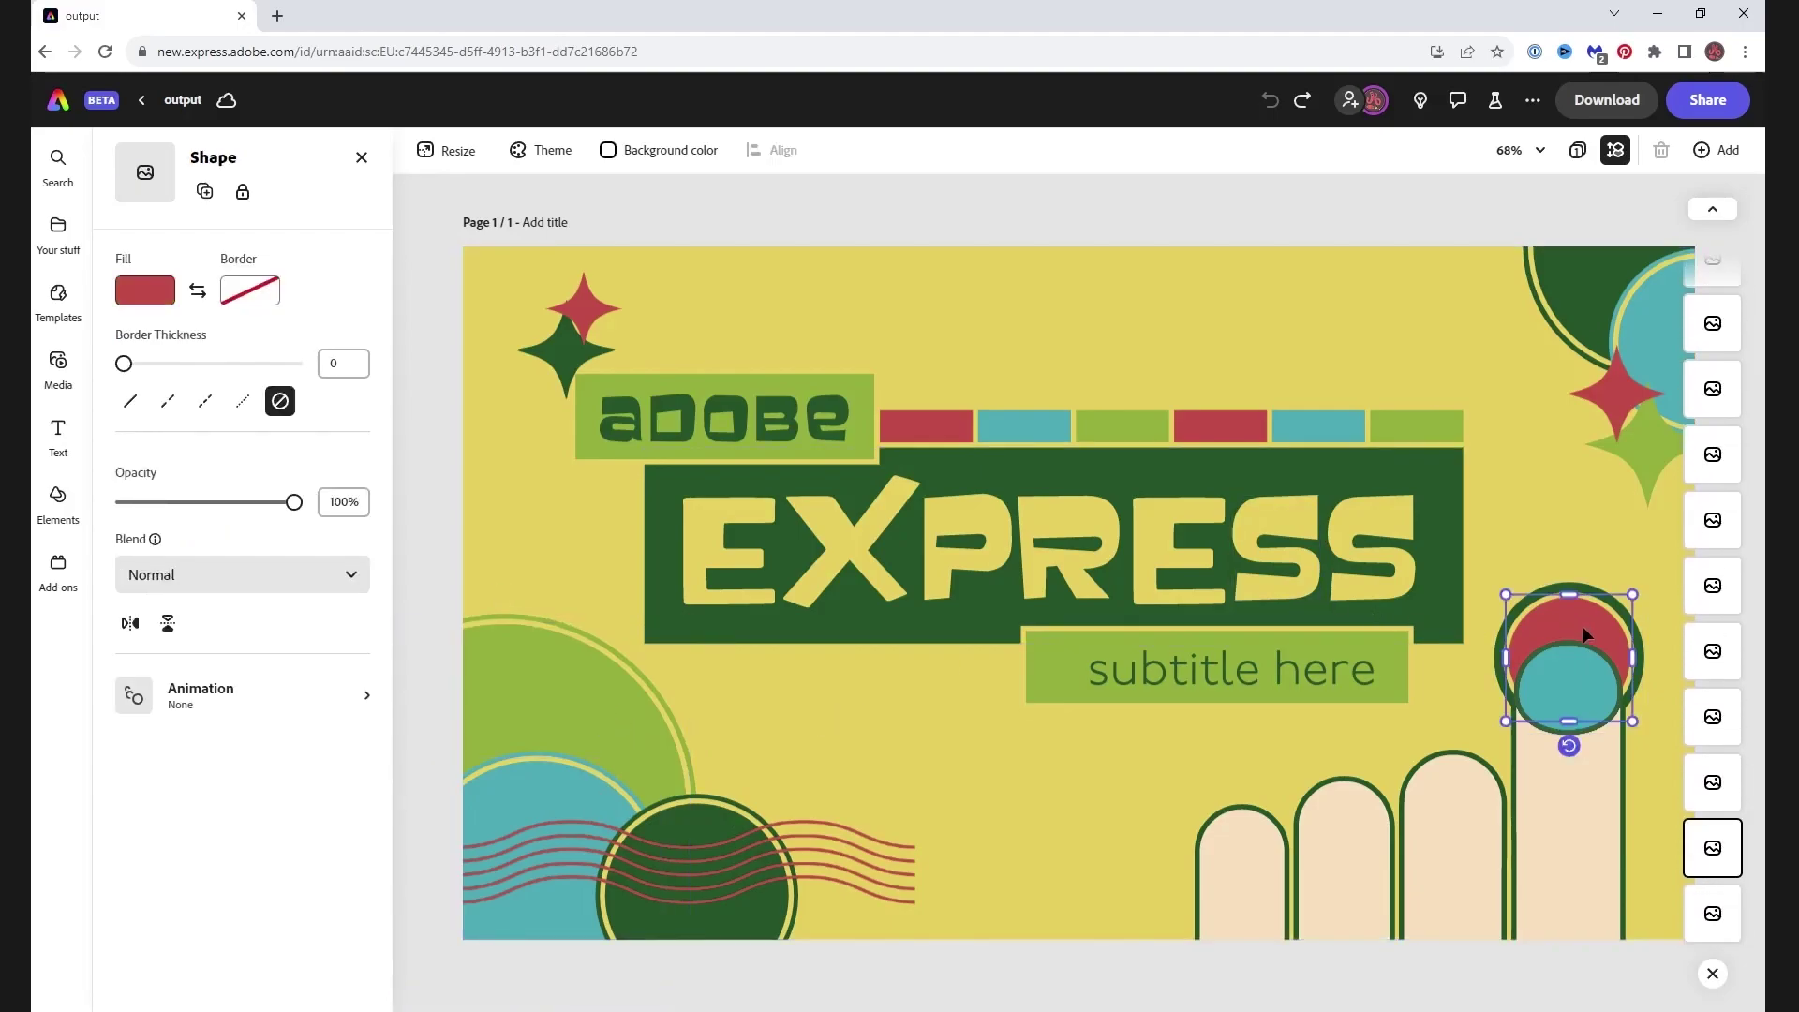
left_click_drag(1582, 626, 1562, 543)
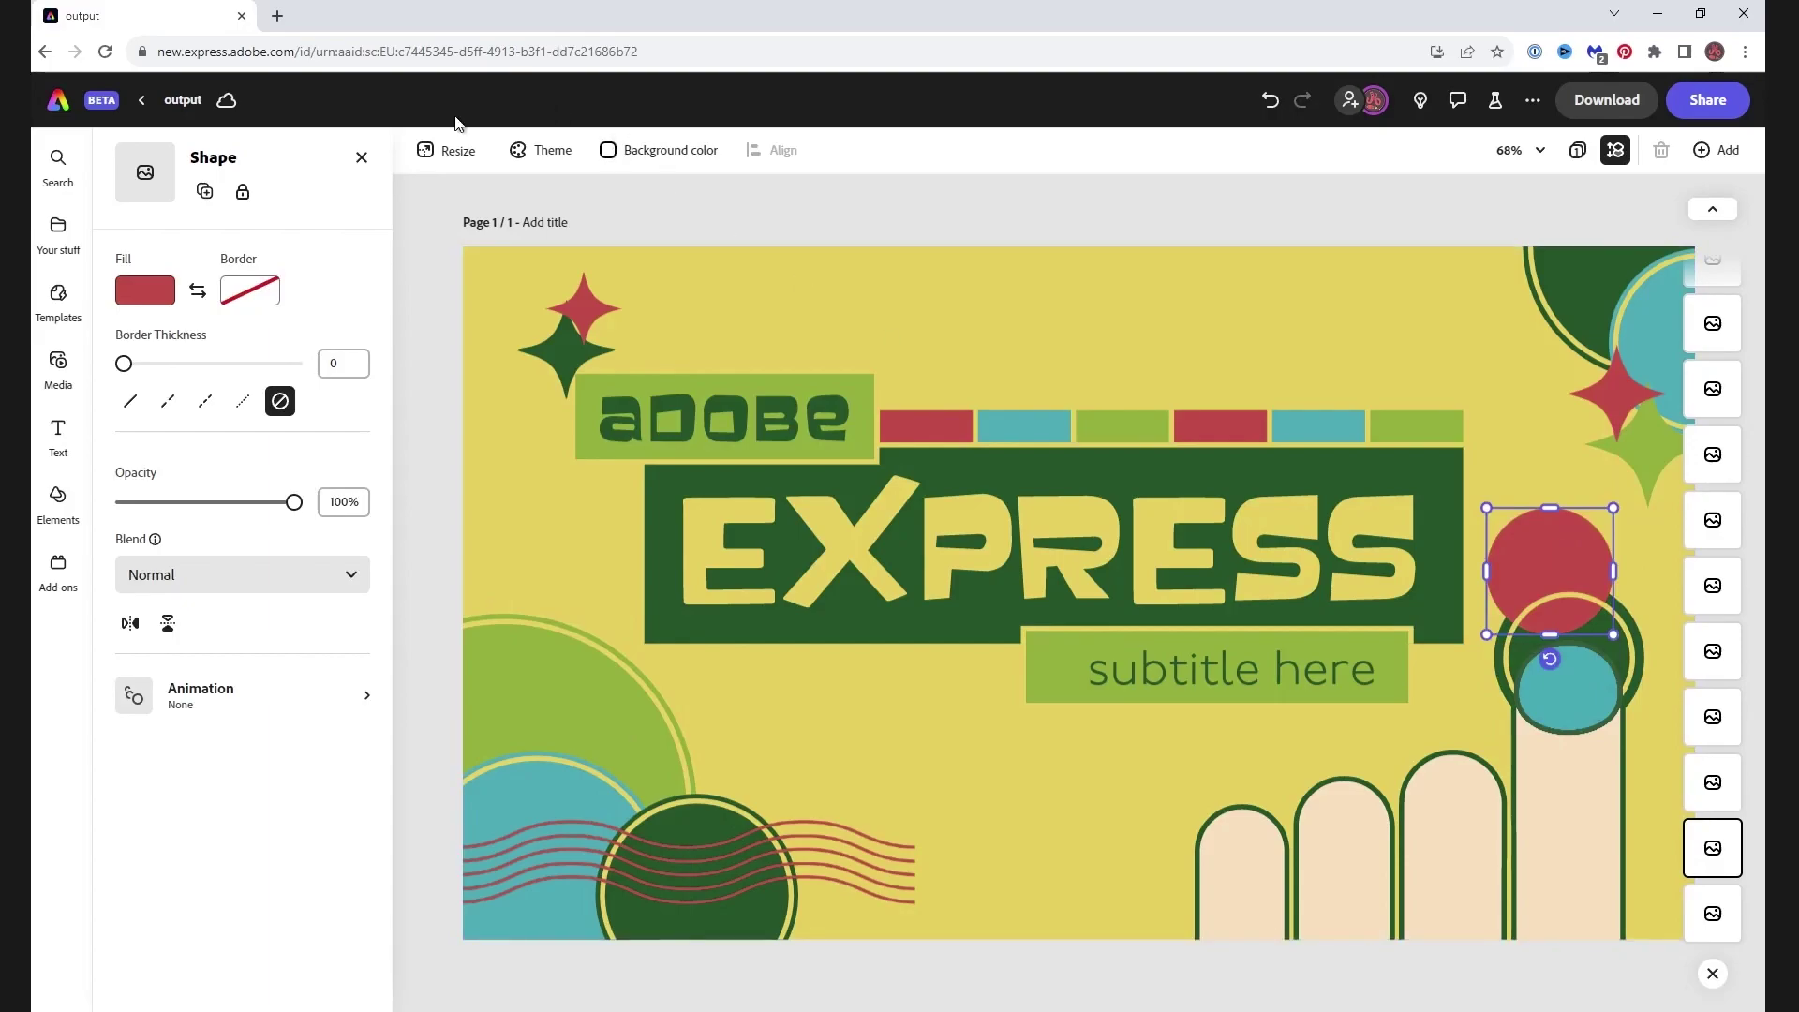
left_click(1269, 99)
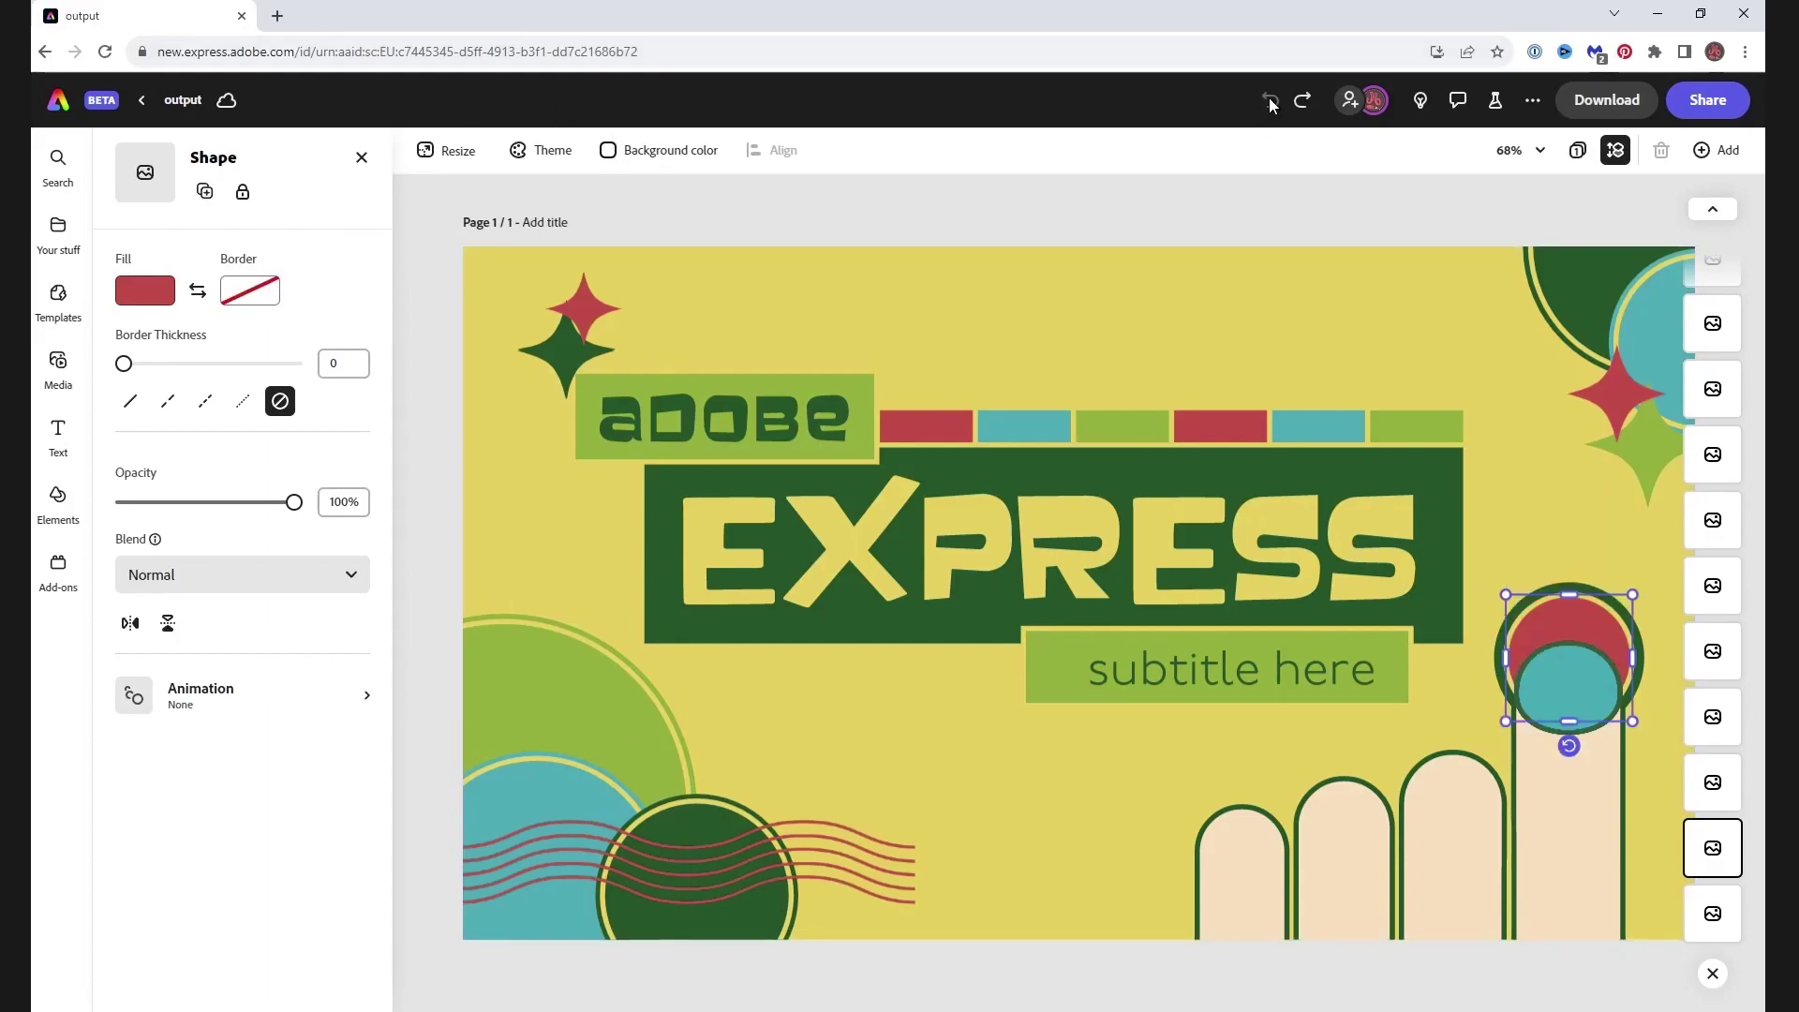
left_click(1613, 397)
left_click(1352, 253)
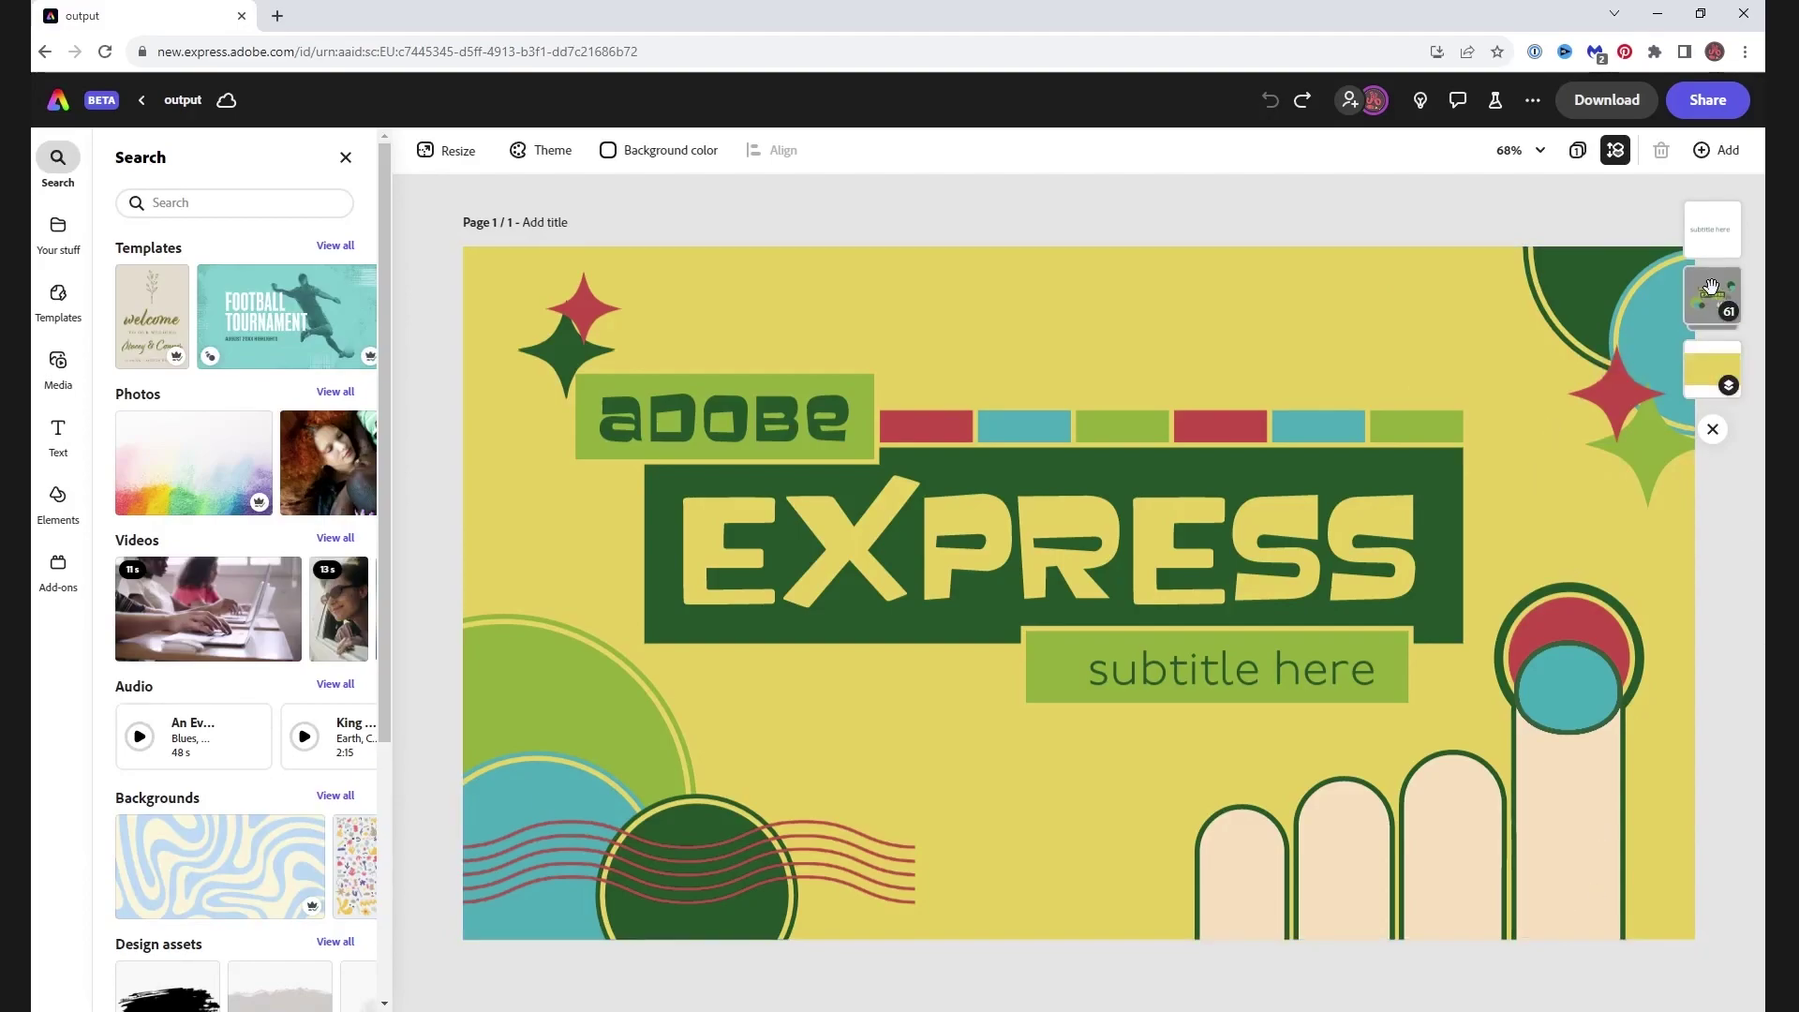
Try rotating the red star at upper right, then undo the rotation
left_click(1616, 395)
left_click_drag(1618, 473, 1668, 344)
left_click(1271, 101)
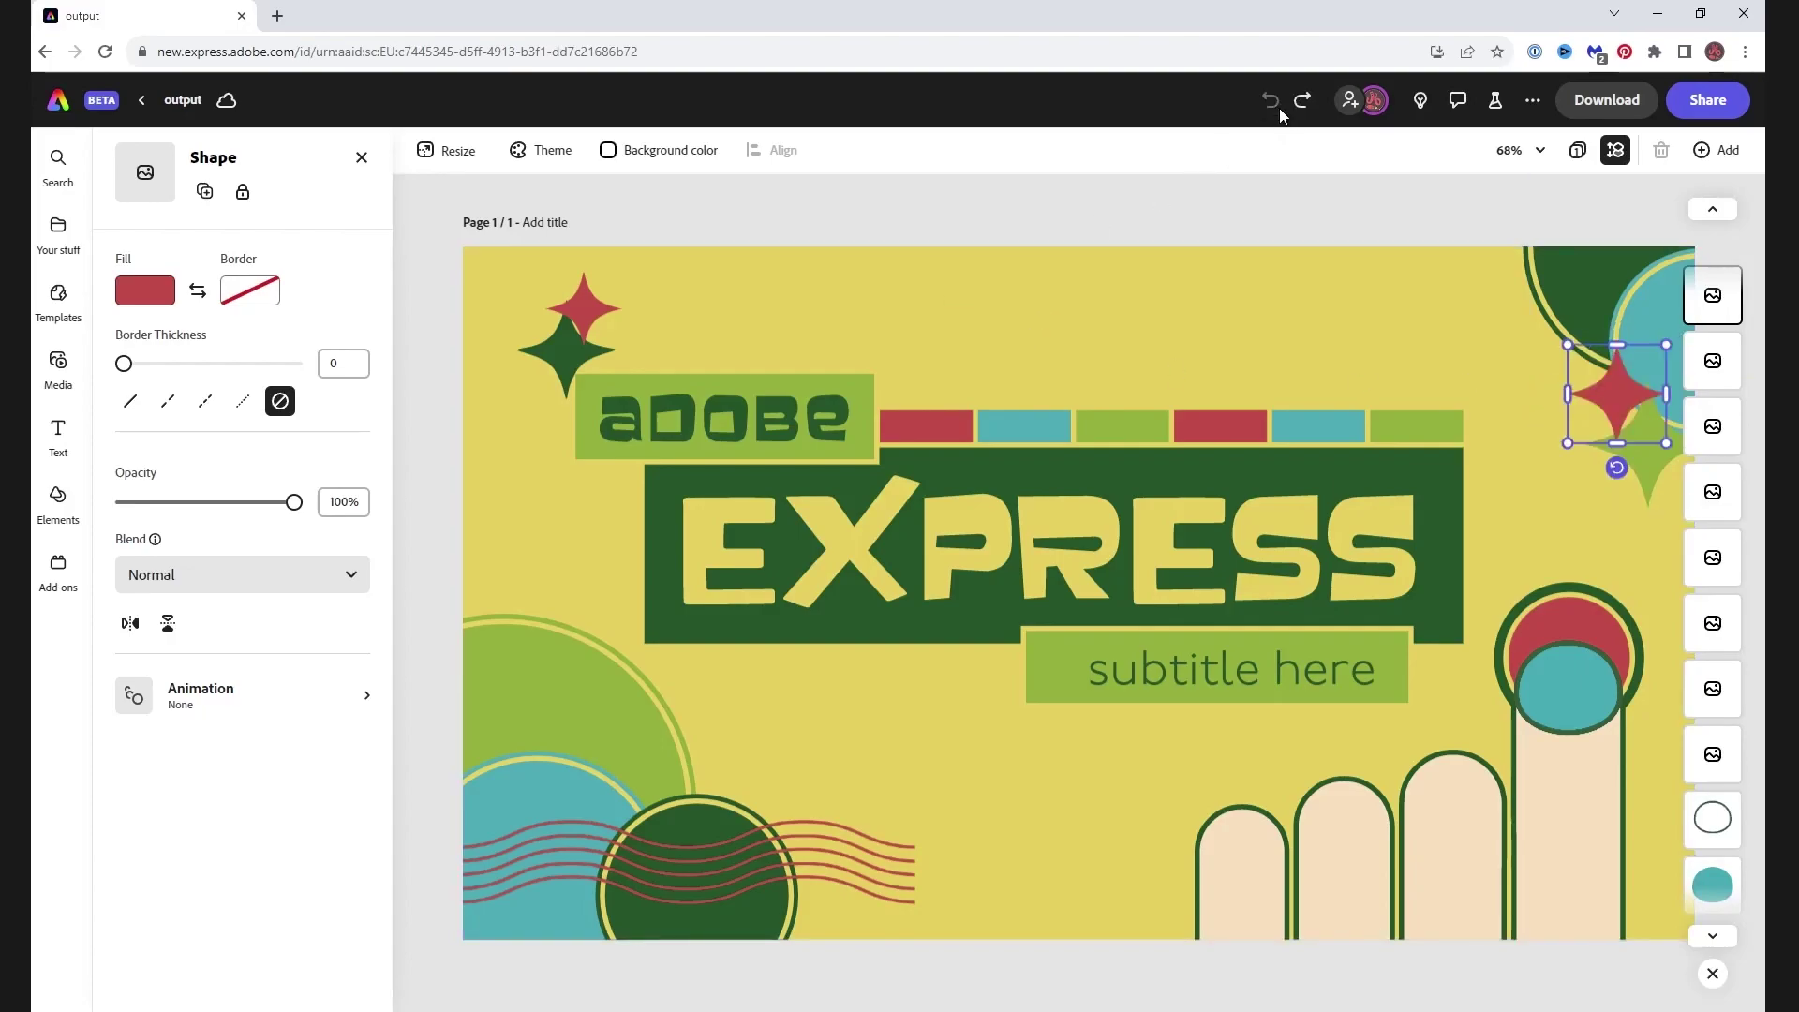
Nudge the subtitle slightly left and replace its text with 'Import Files'
left_click(1218, 667)
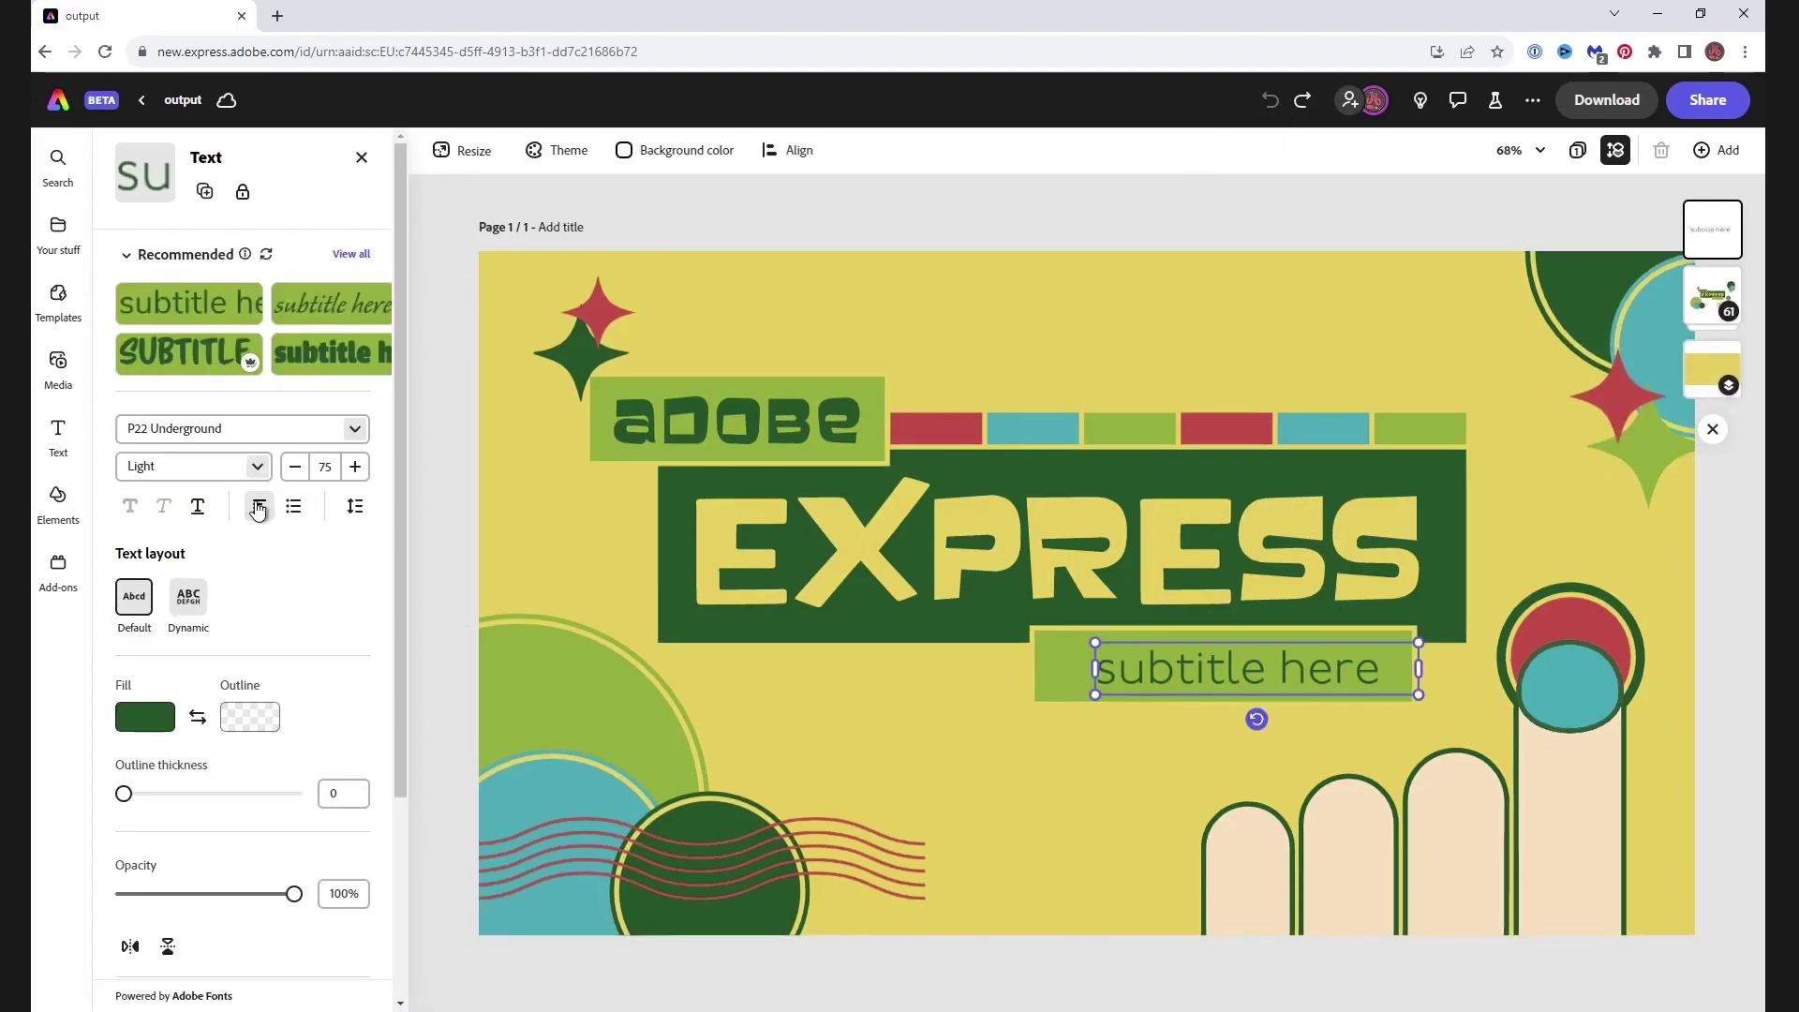
left_click_drag(1329, 663, 1304, 663)
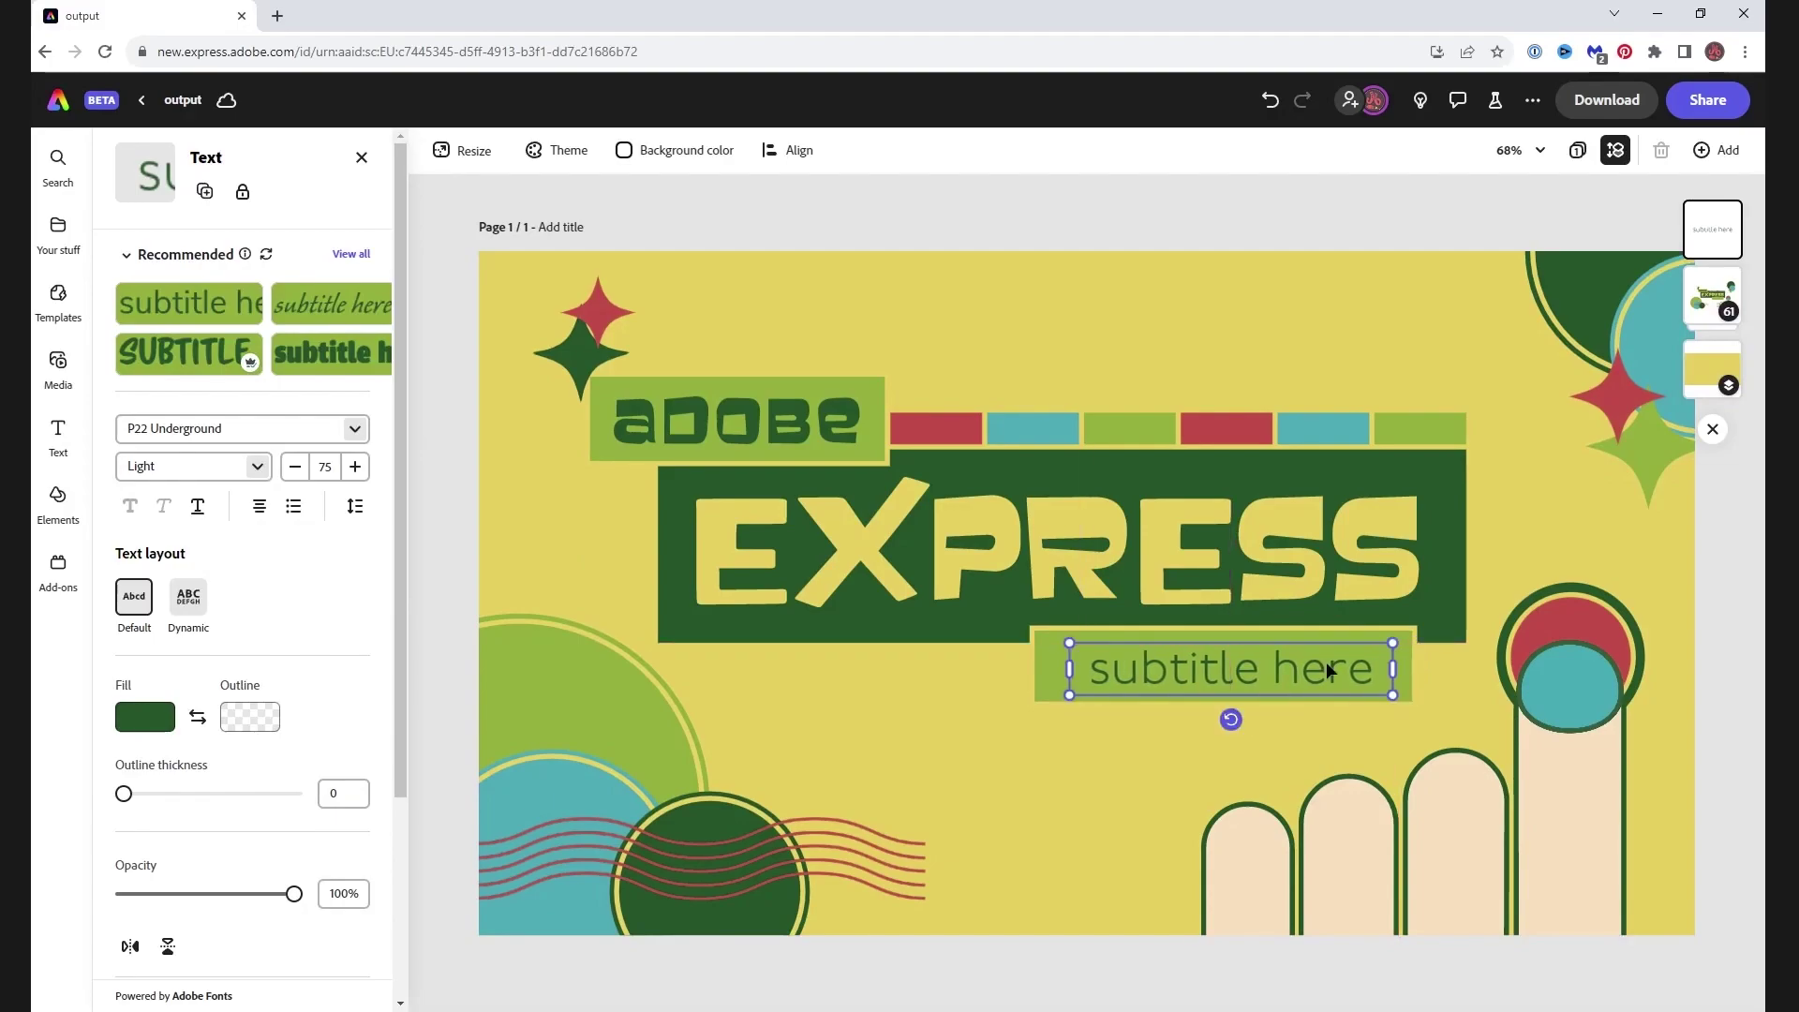
double_click(1094, 670)
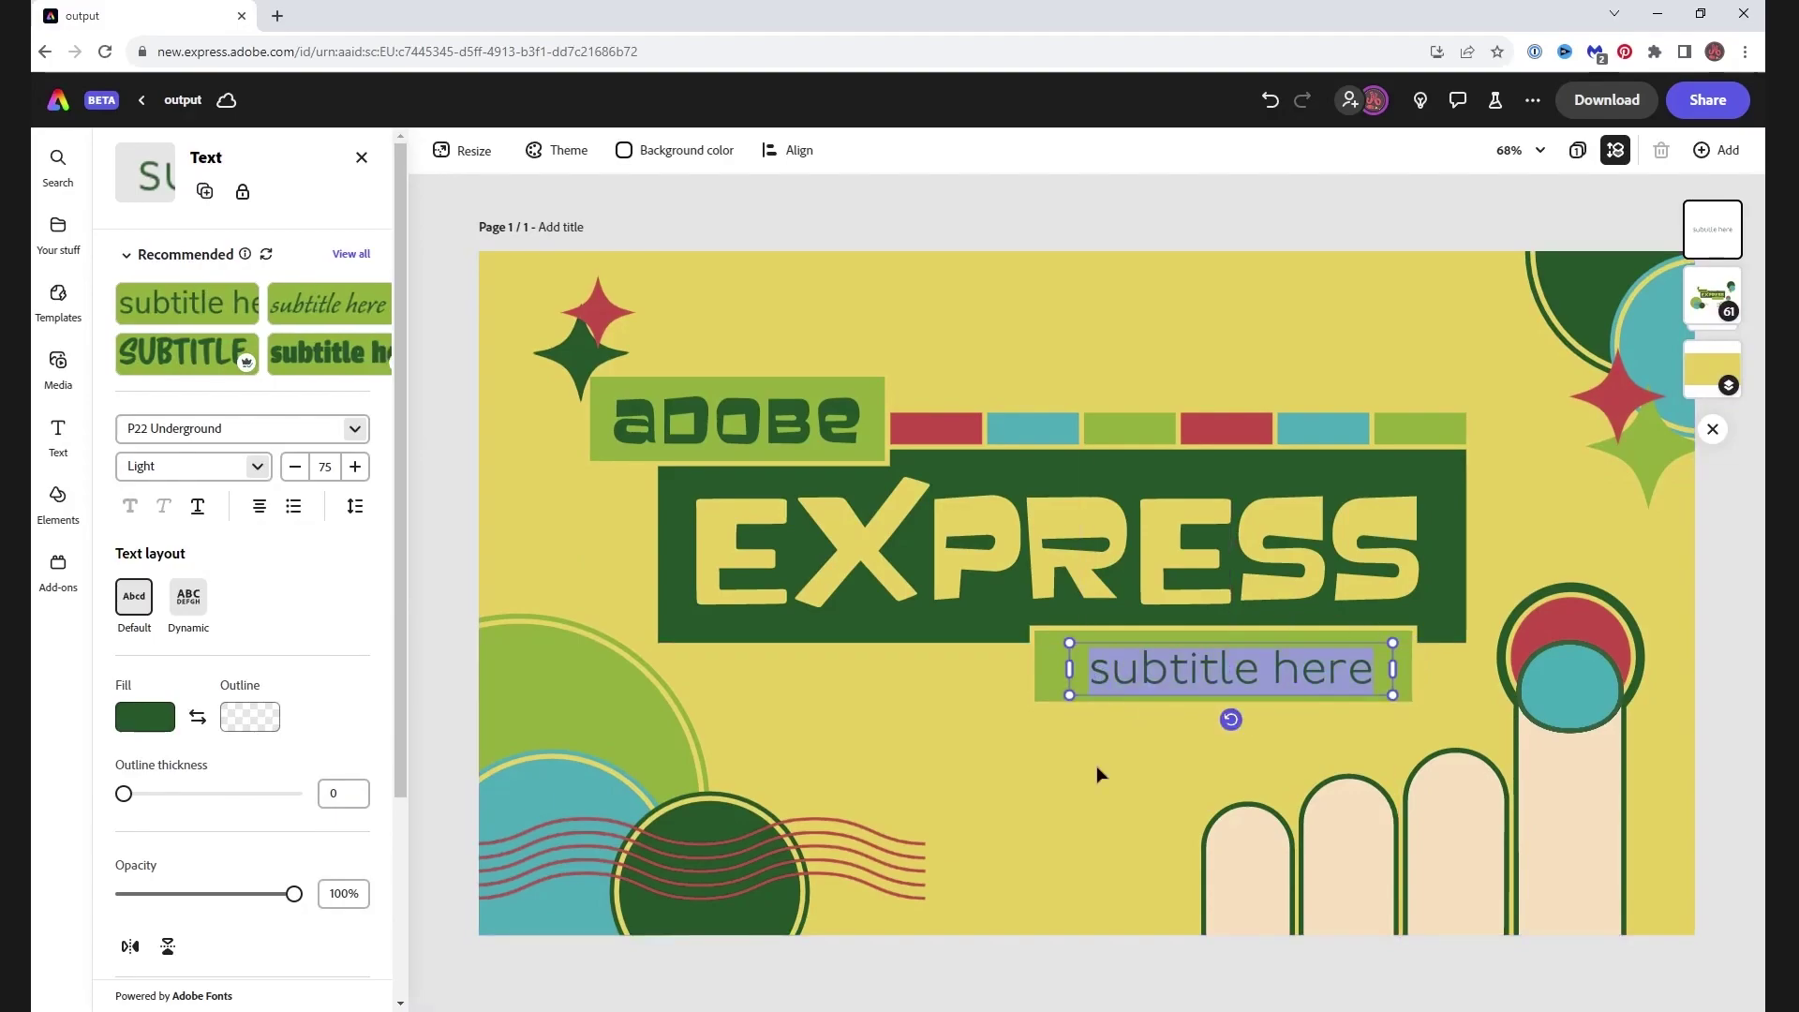
type("Import Files")
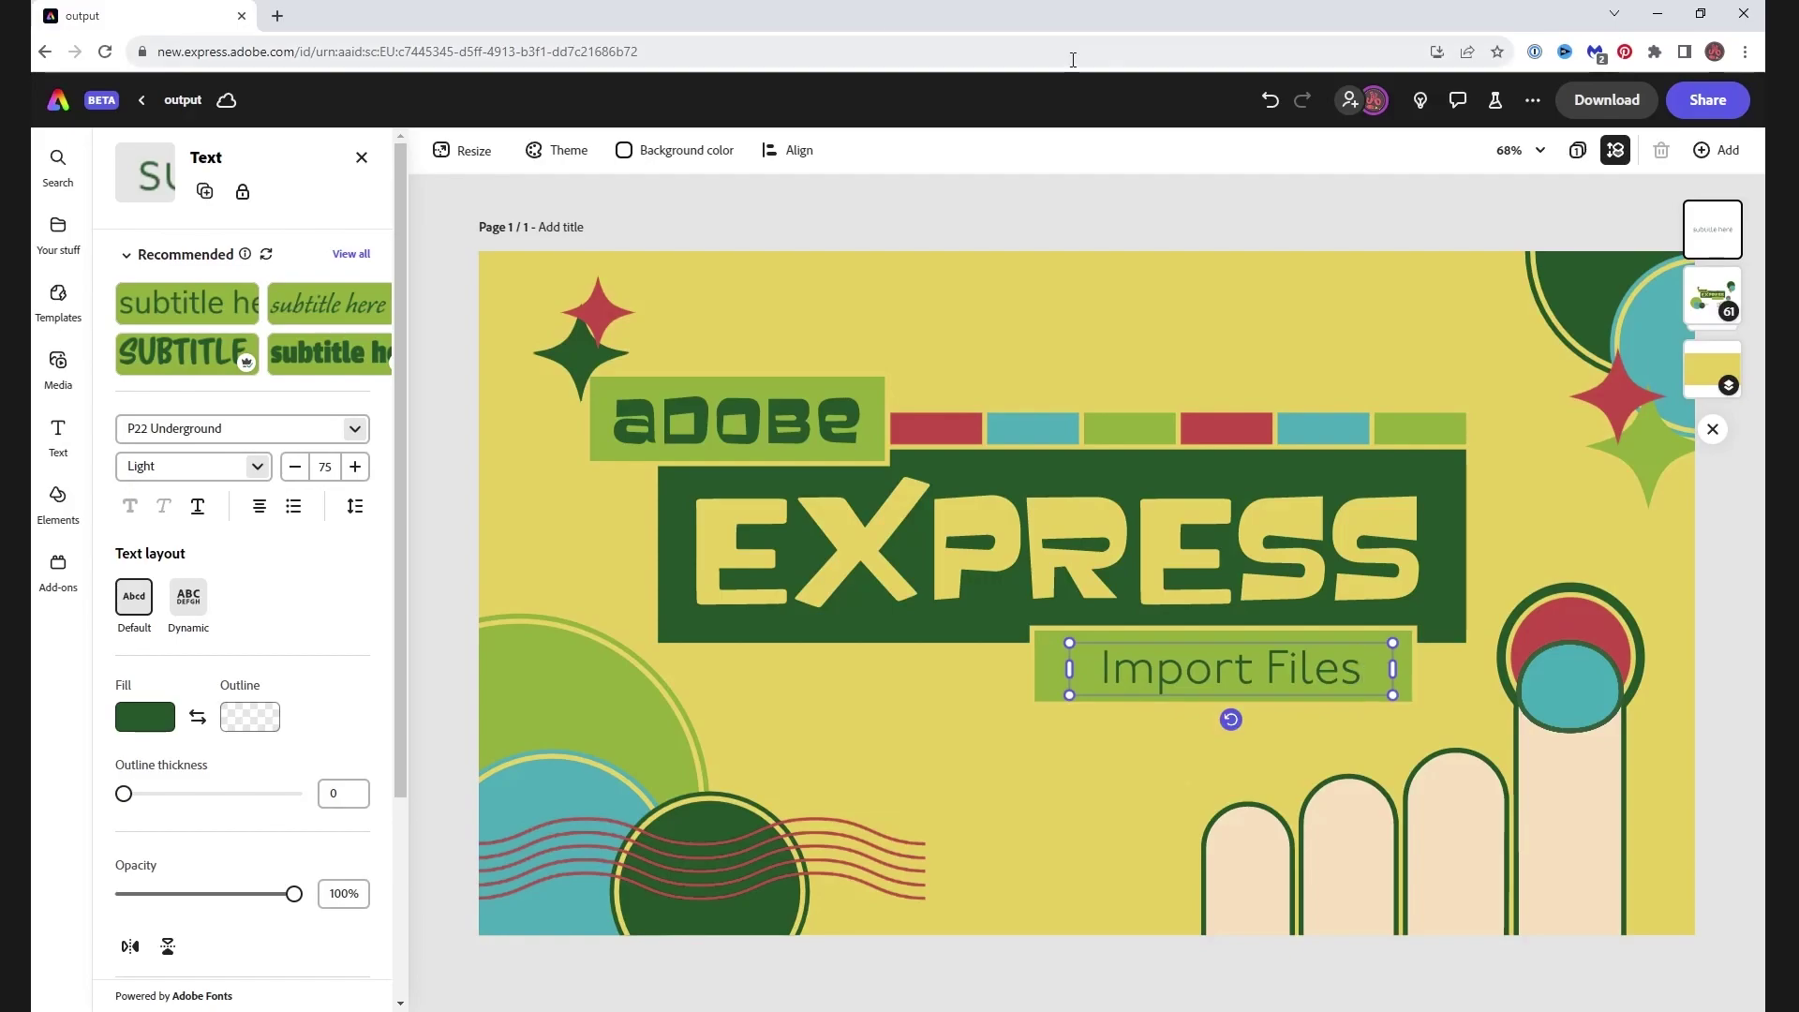
left_click(1108, 199)
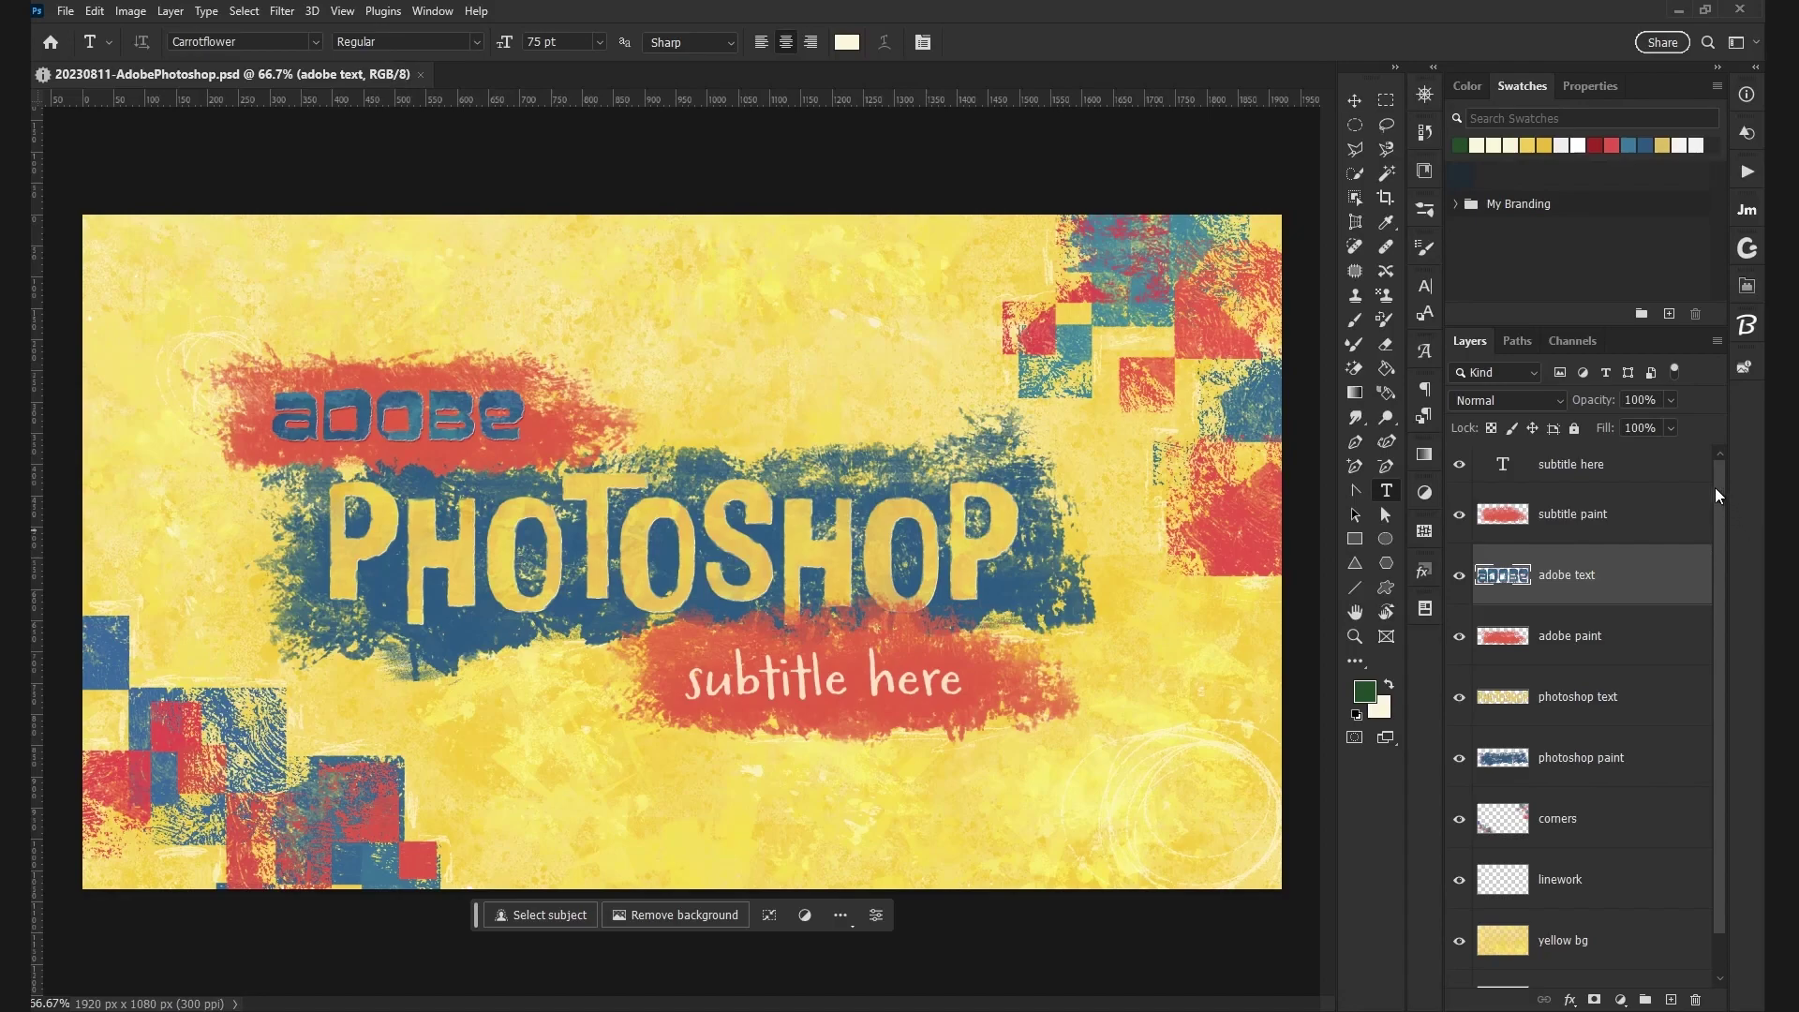
scroll(1720, 520, "down", 1)
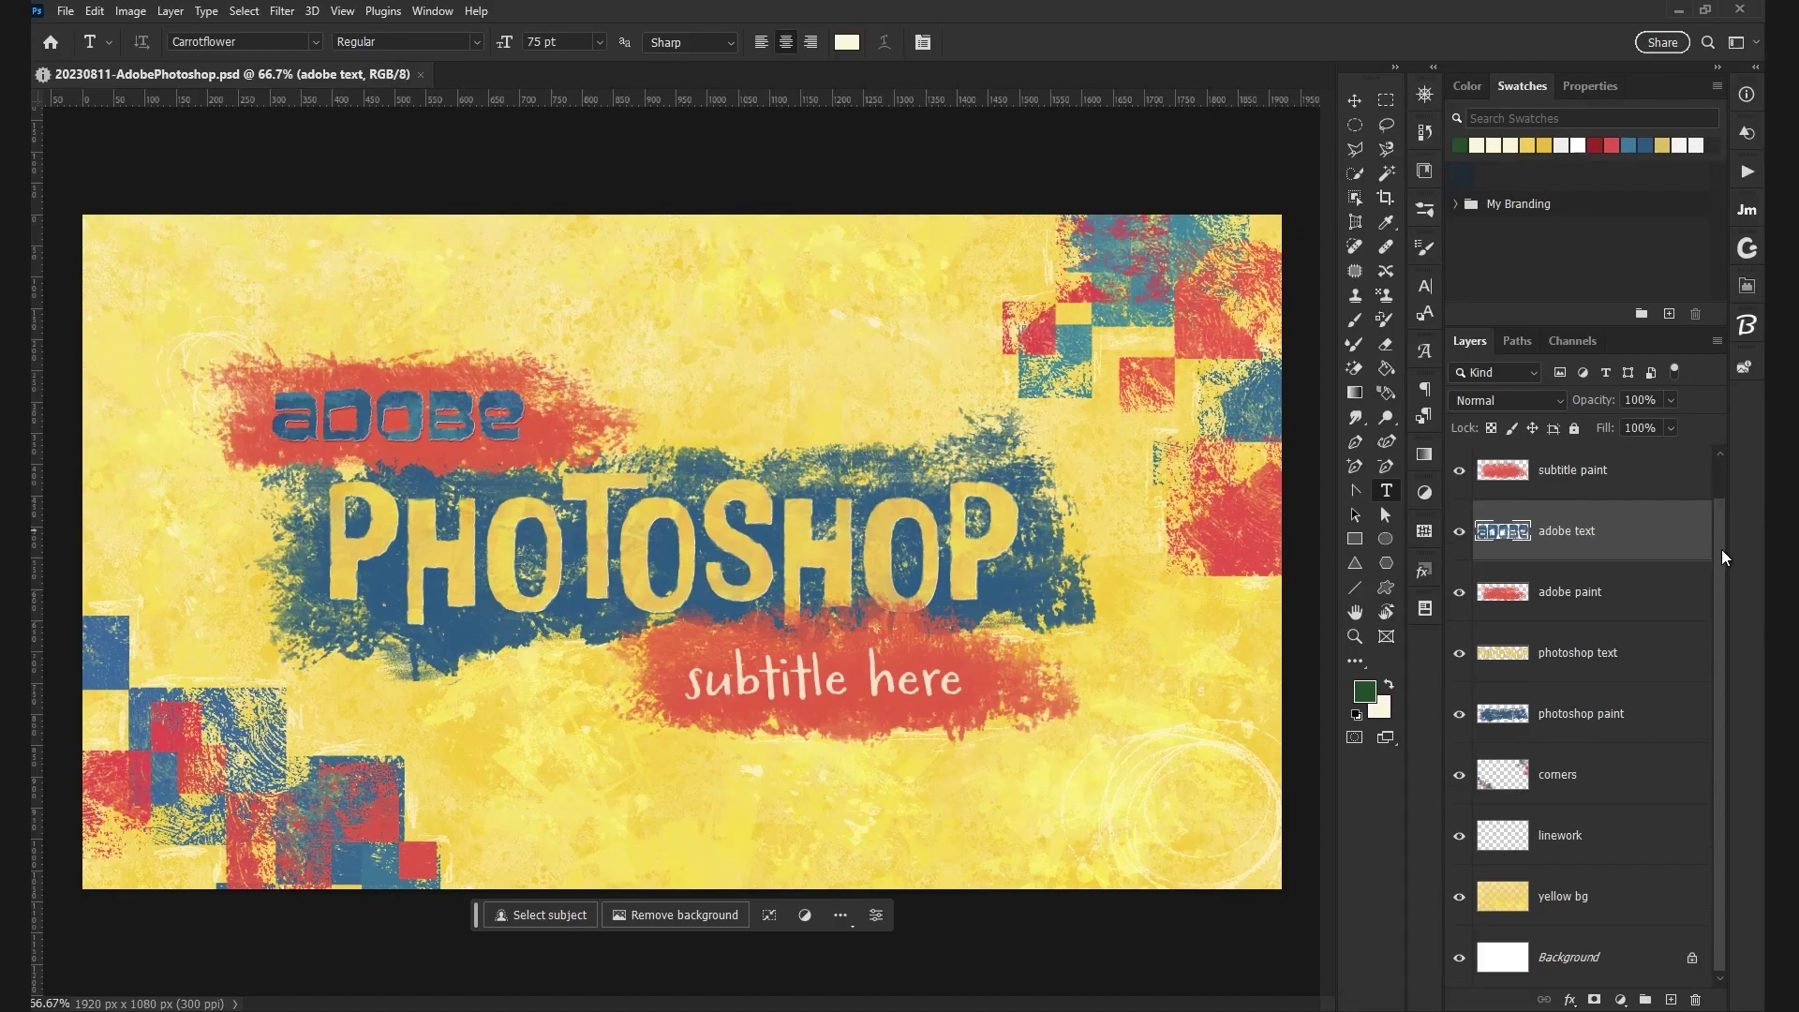
scroll(1724, 524, "up", 1)
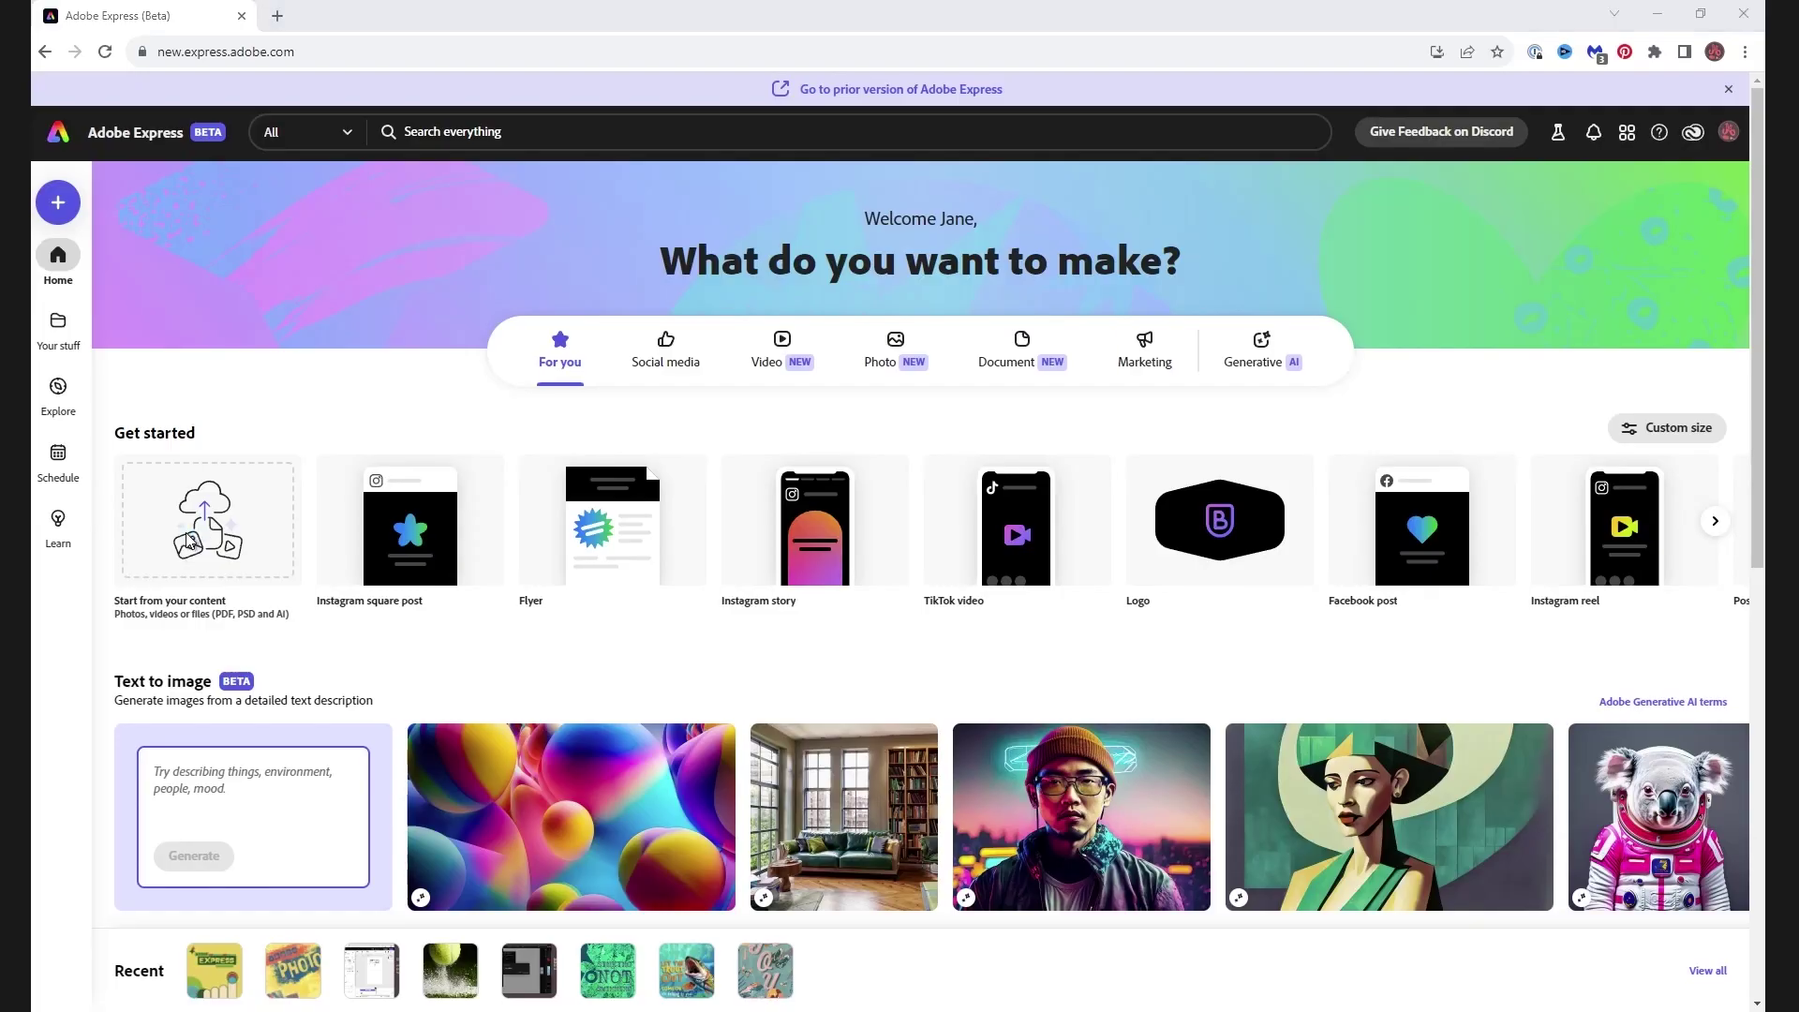
Import 20230811-AdobePhotoshop.psd from your own content and open the converted layered project in the editor
left_click(192, 538)
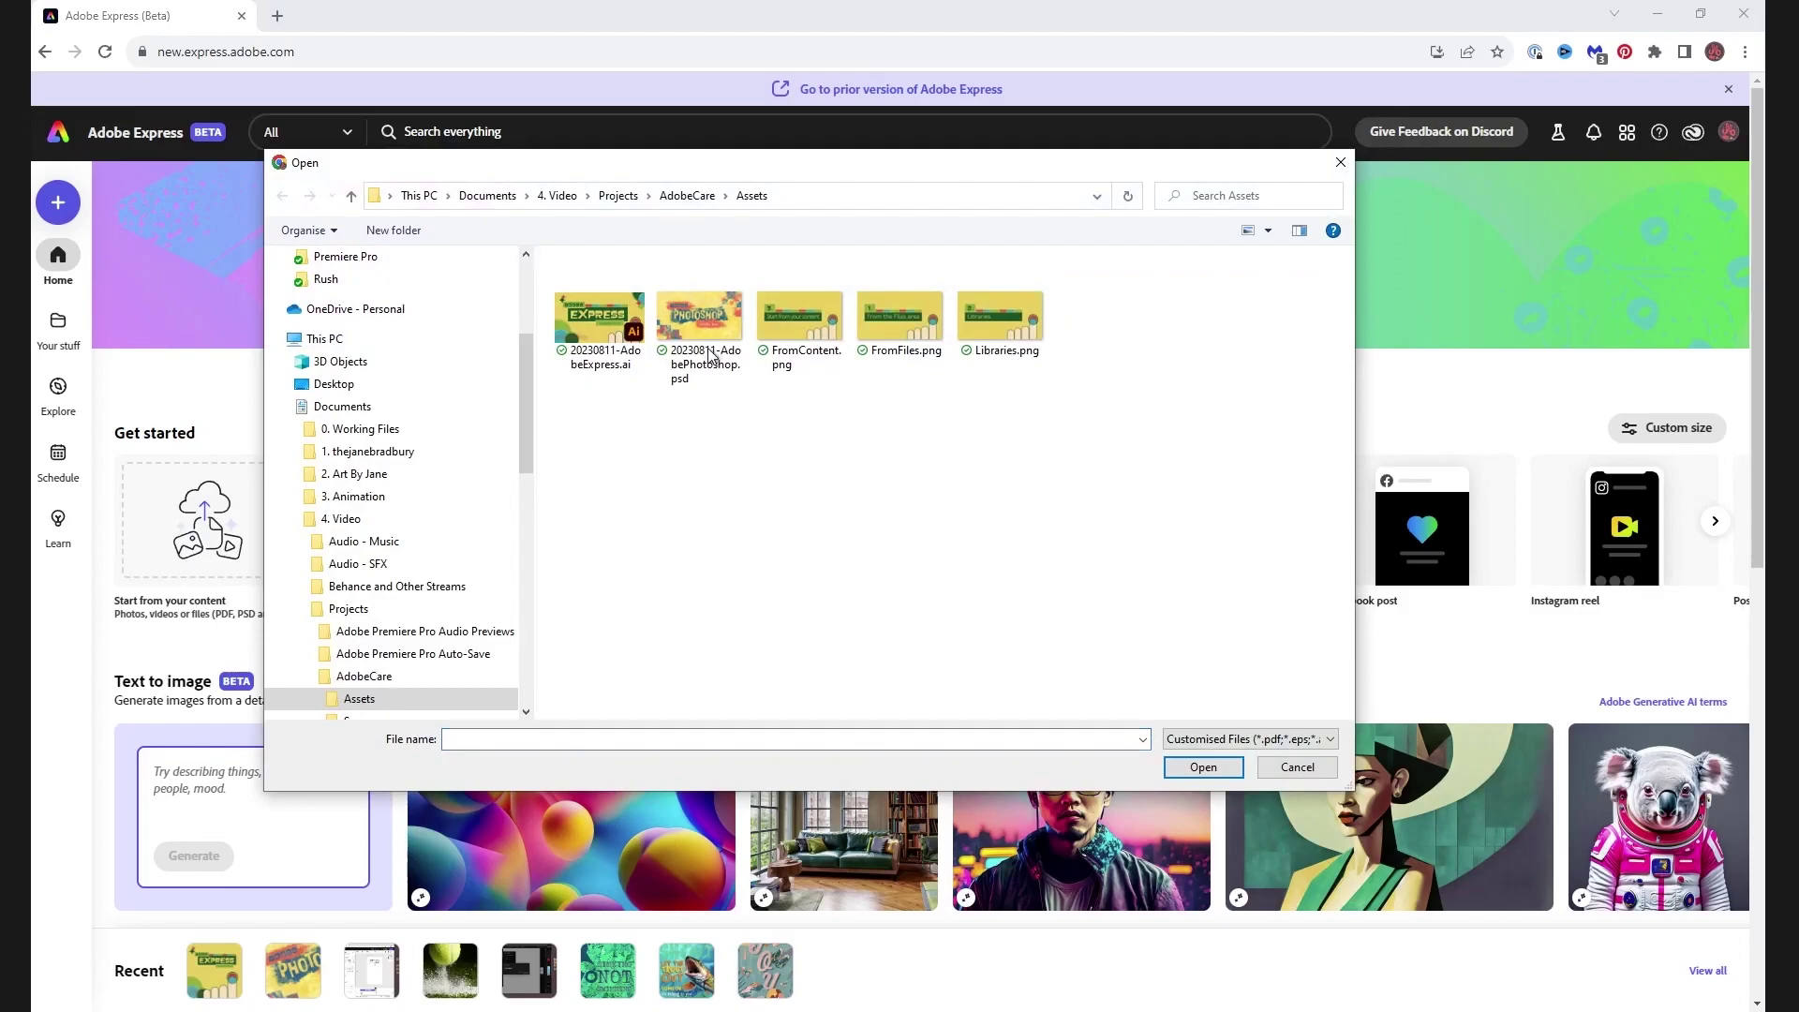
left_click(708, 346)
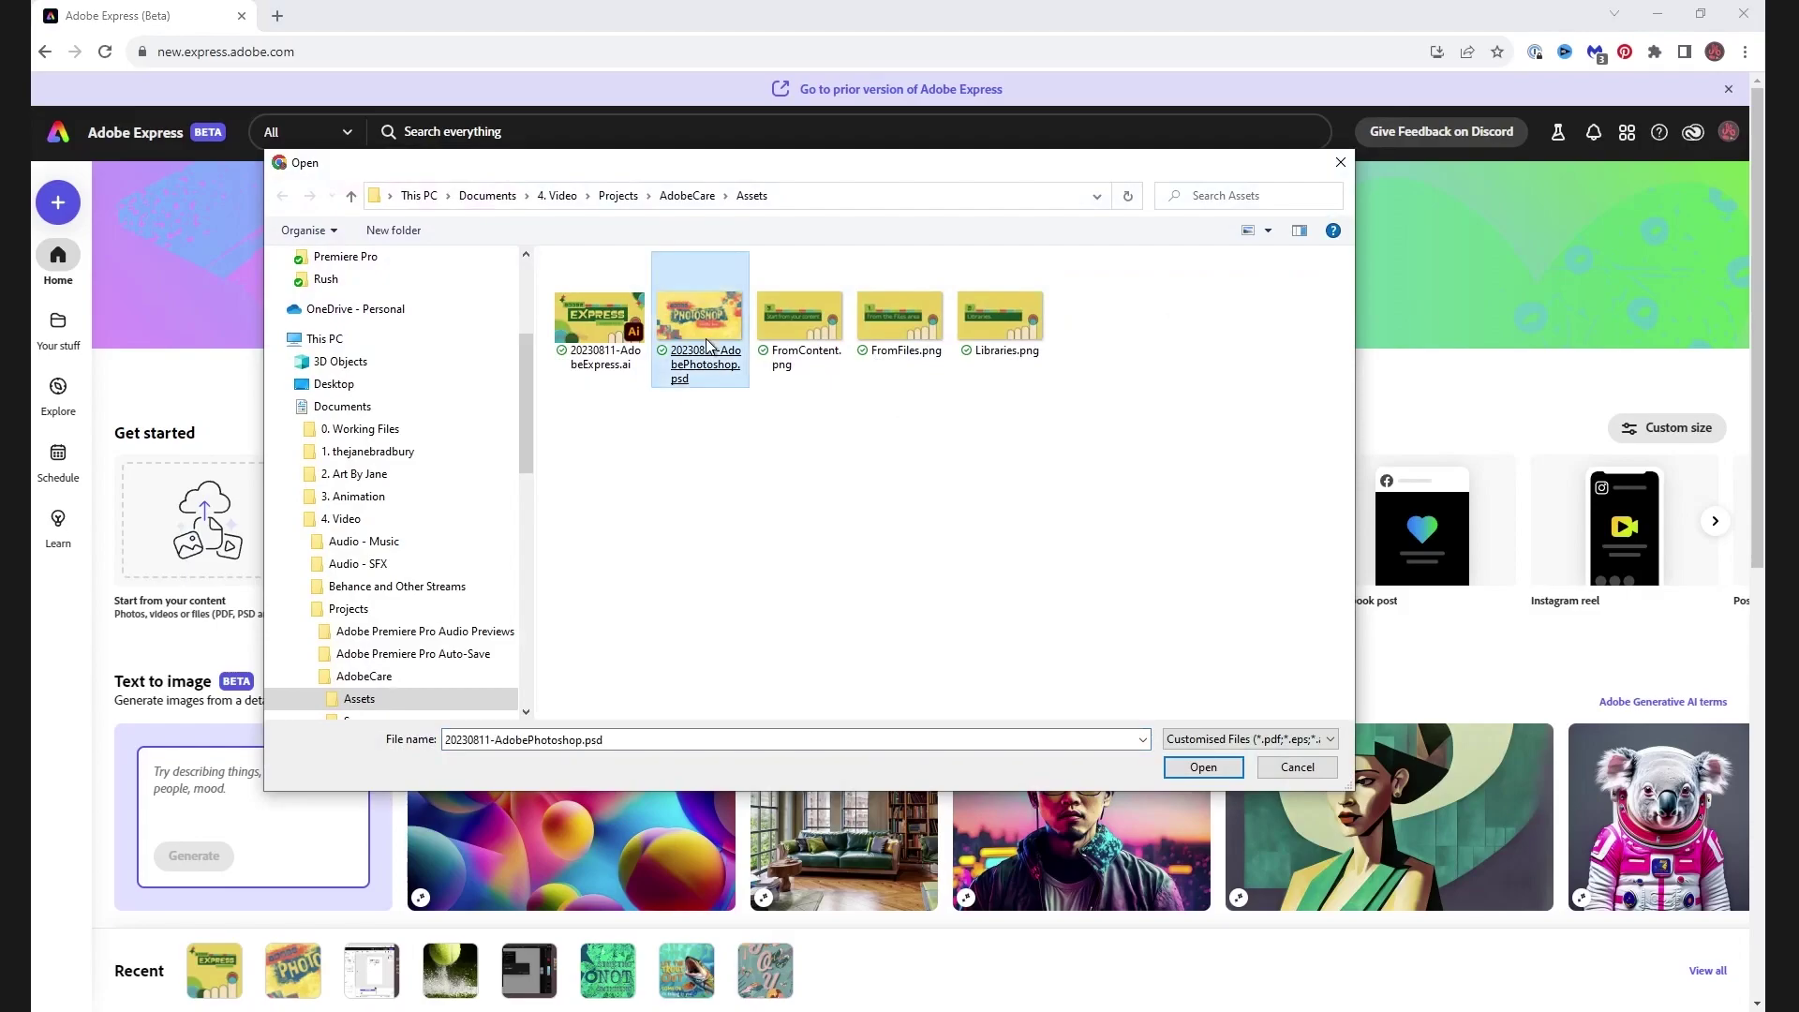
left_click(1205, 764)
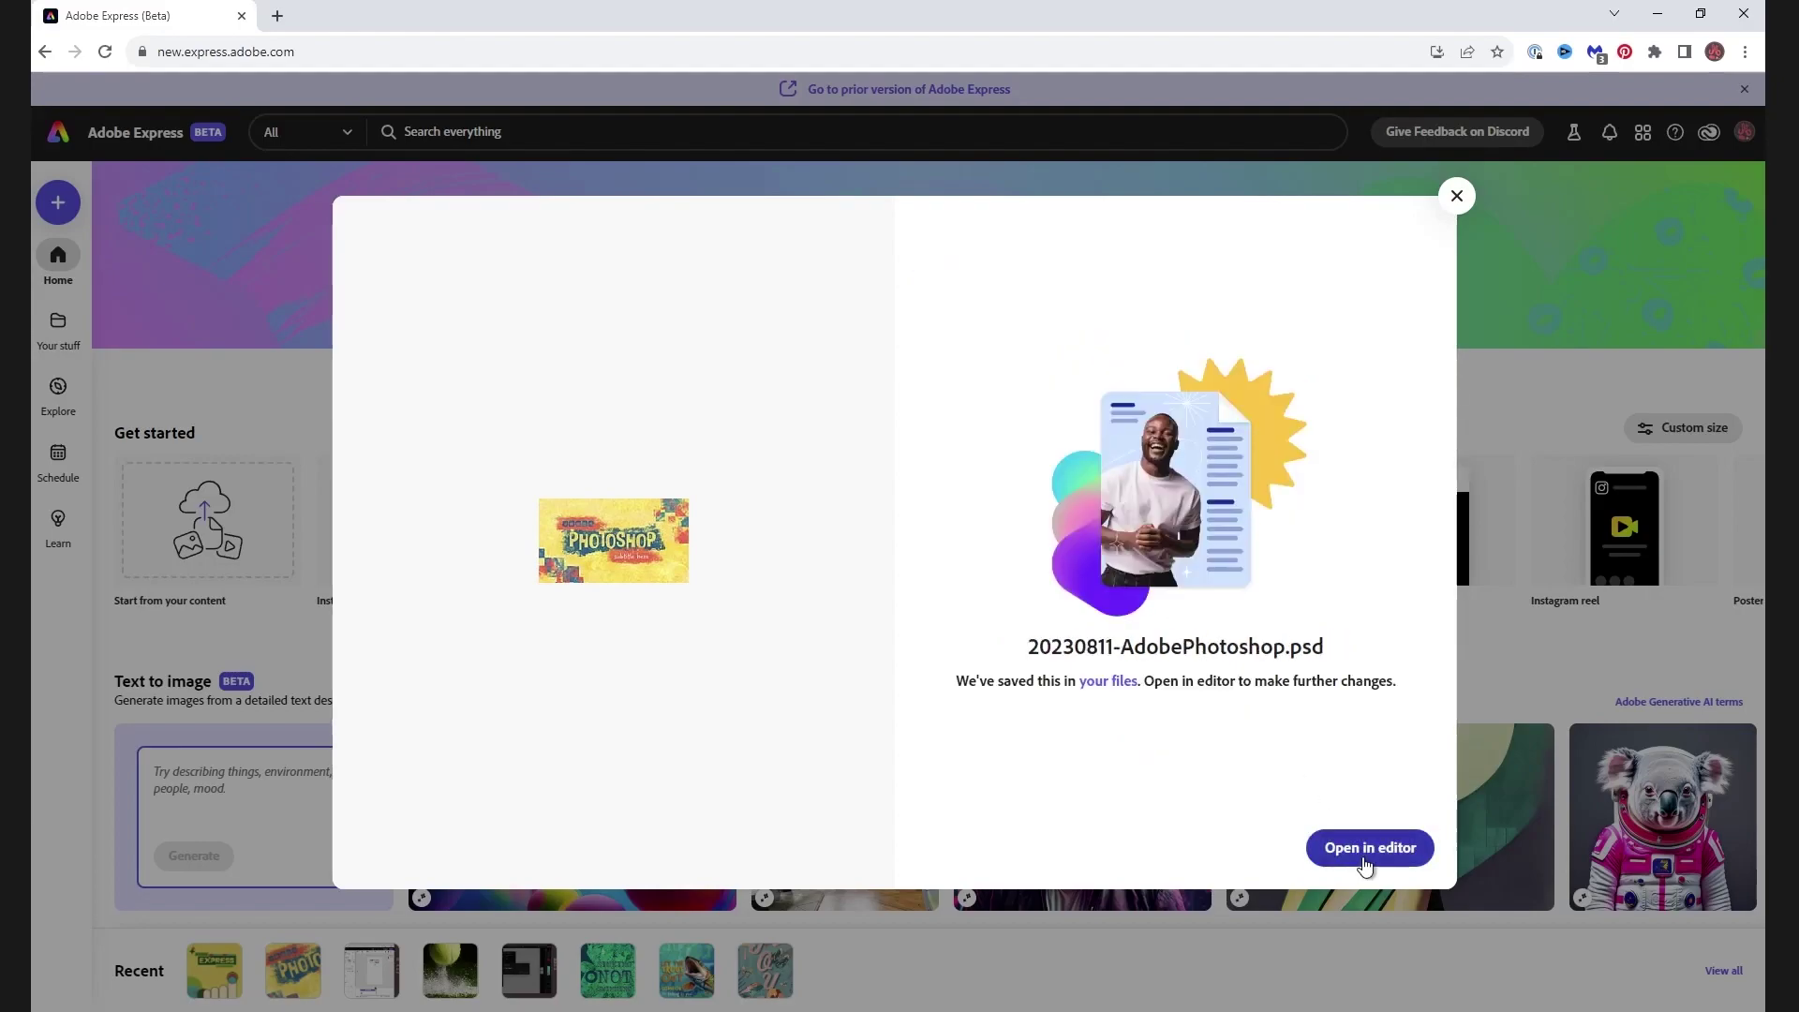
left_click(1364, 859)
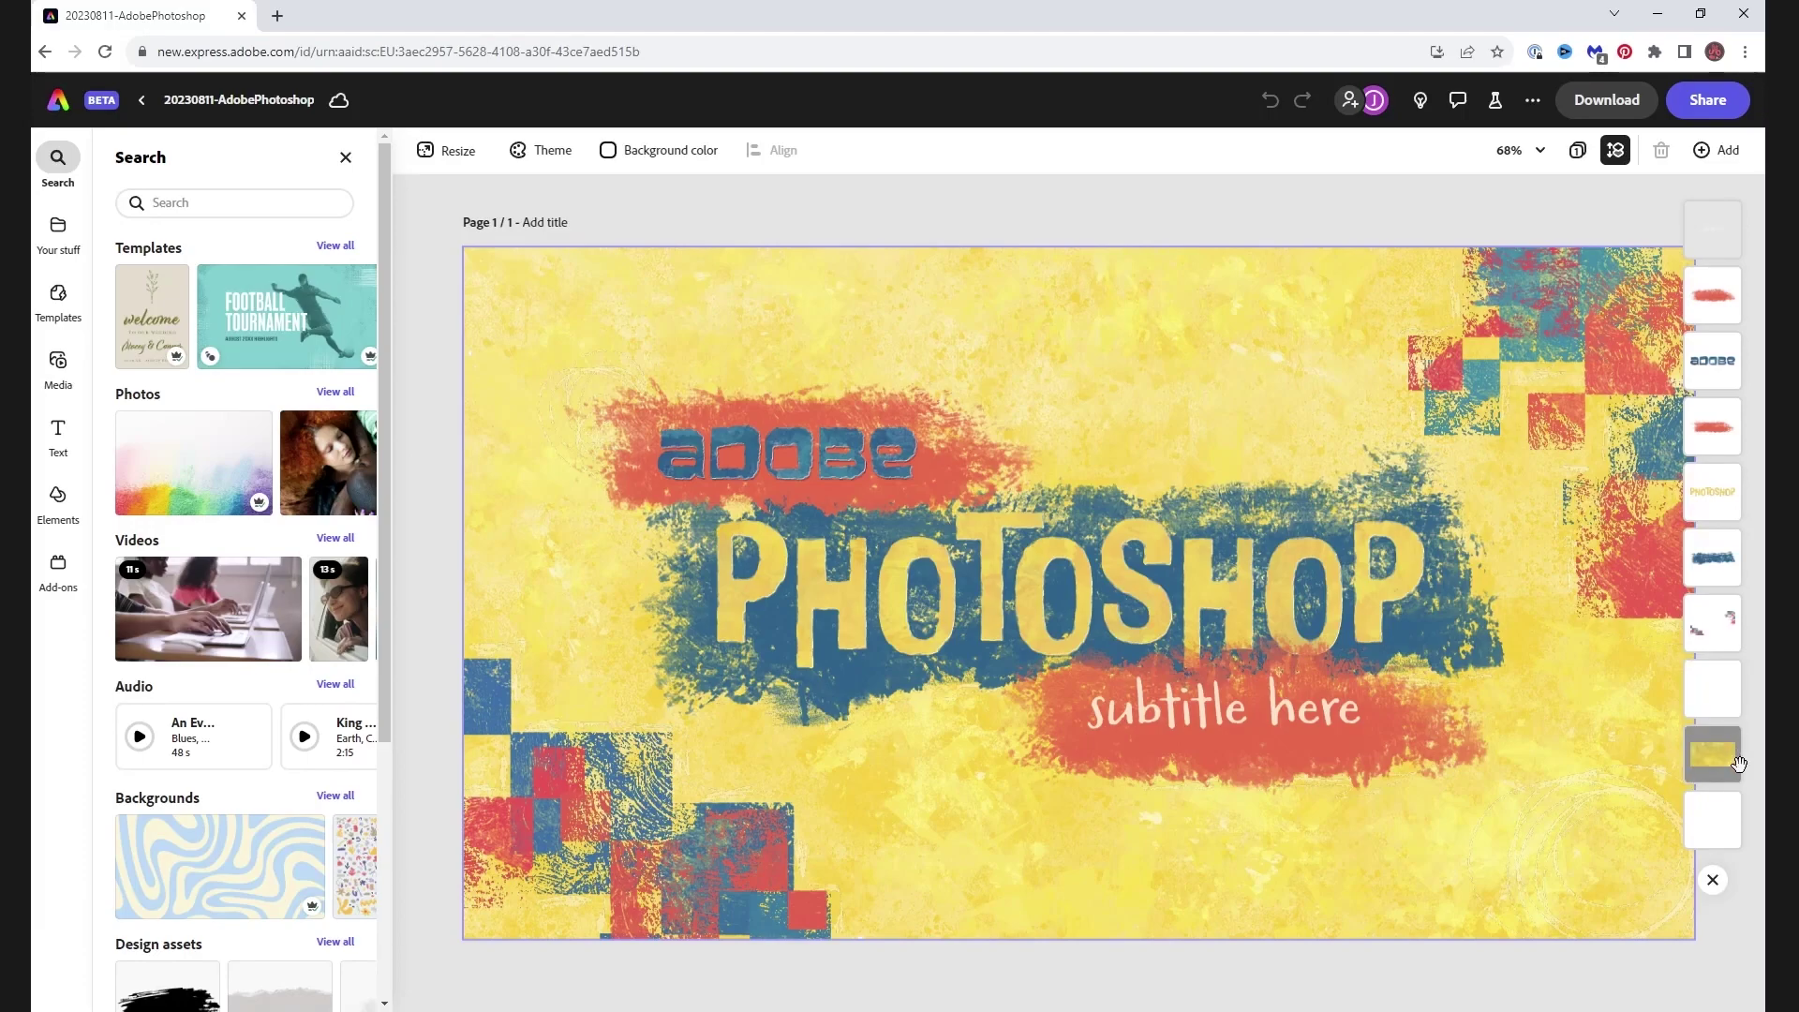
Nudge the subtitle layer slightly down and replace 'subtitle here' with 'Import Files'
left_click(1719, 232)
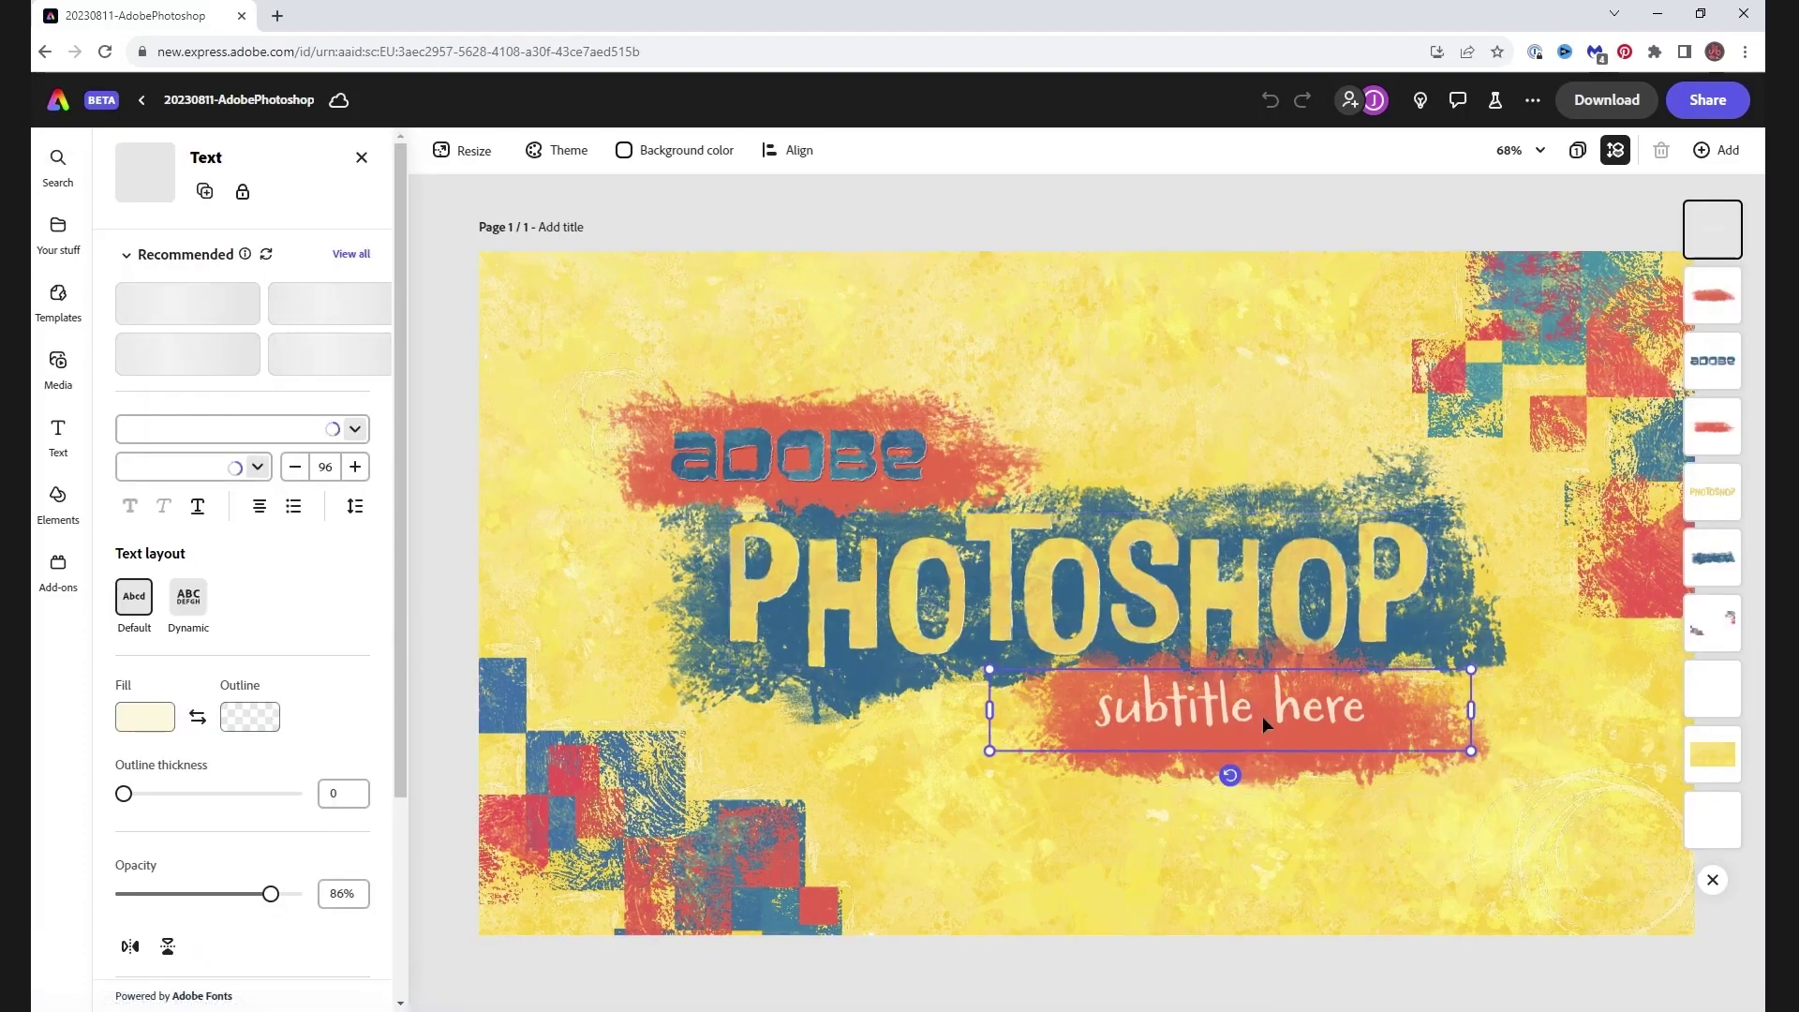
left_click_drag(1250, 718, 1250, 727)
left_click(1150, 721)
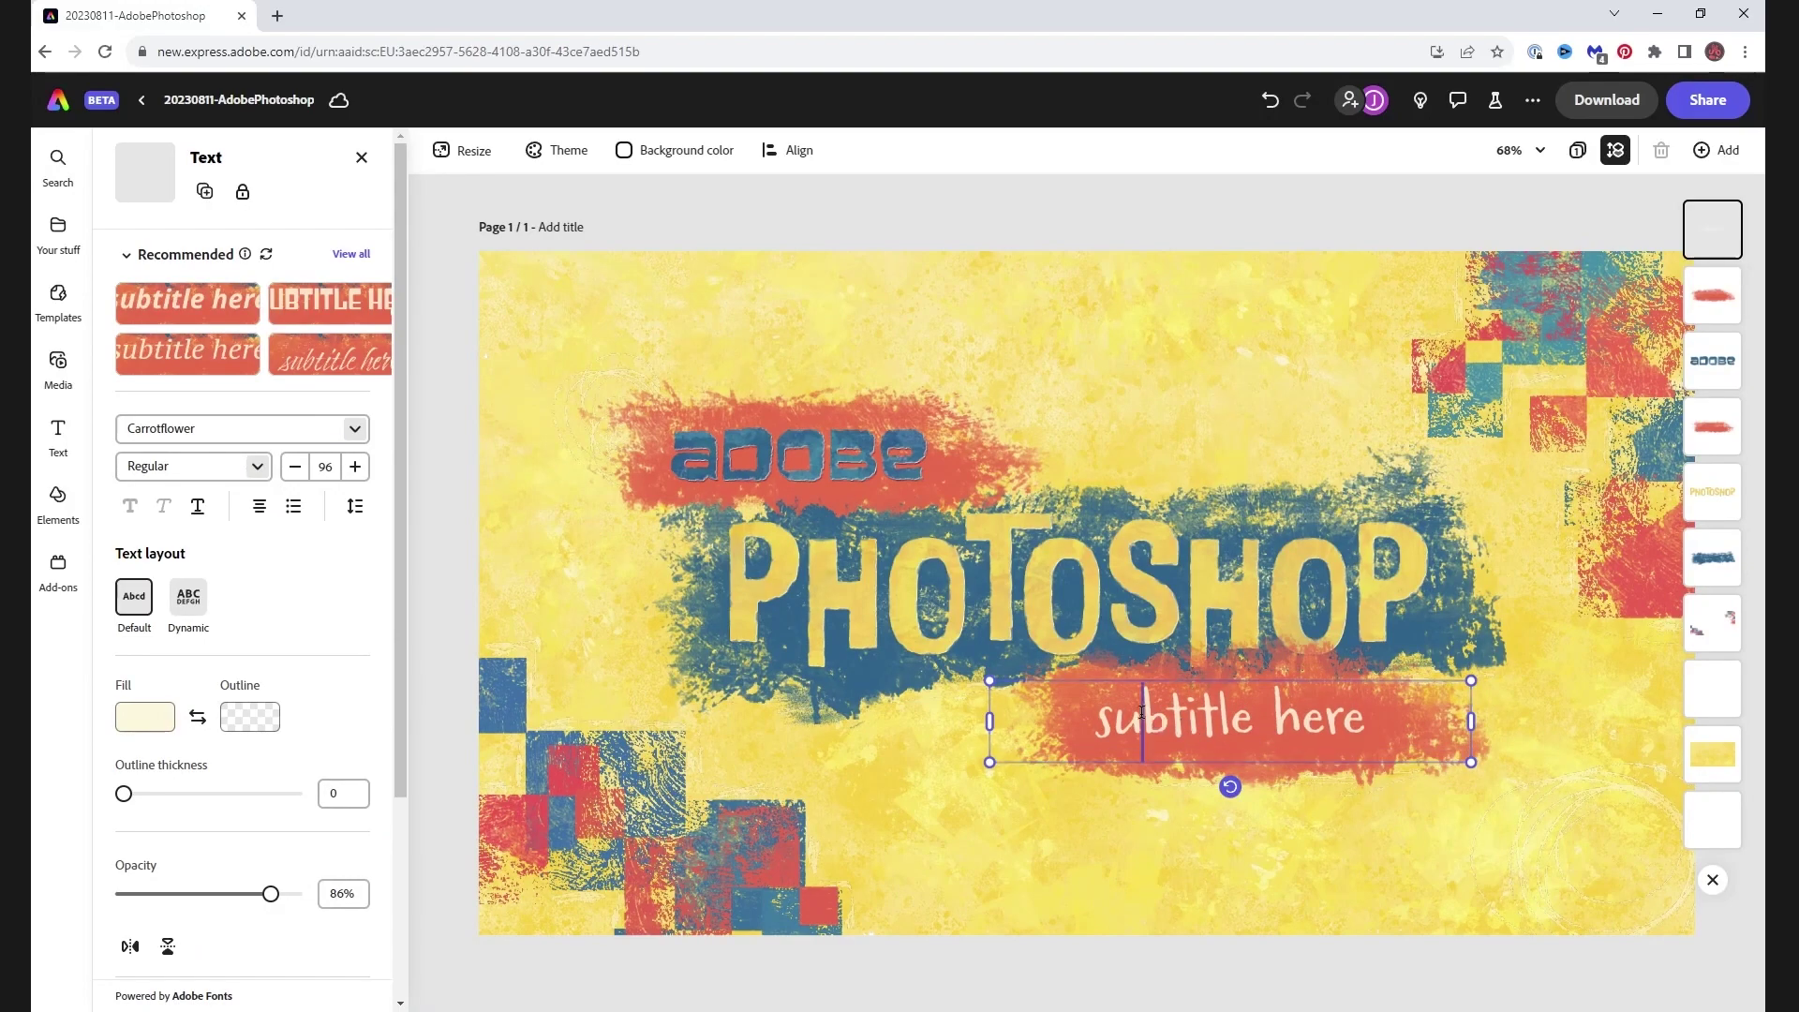
left_click_drag(1101, 714, 1394, 716)
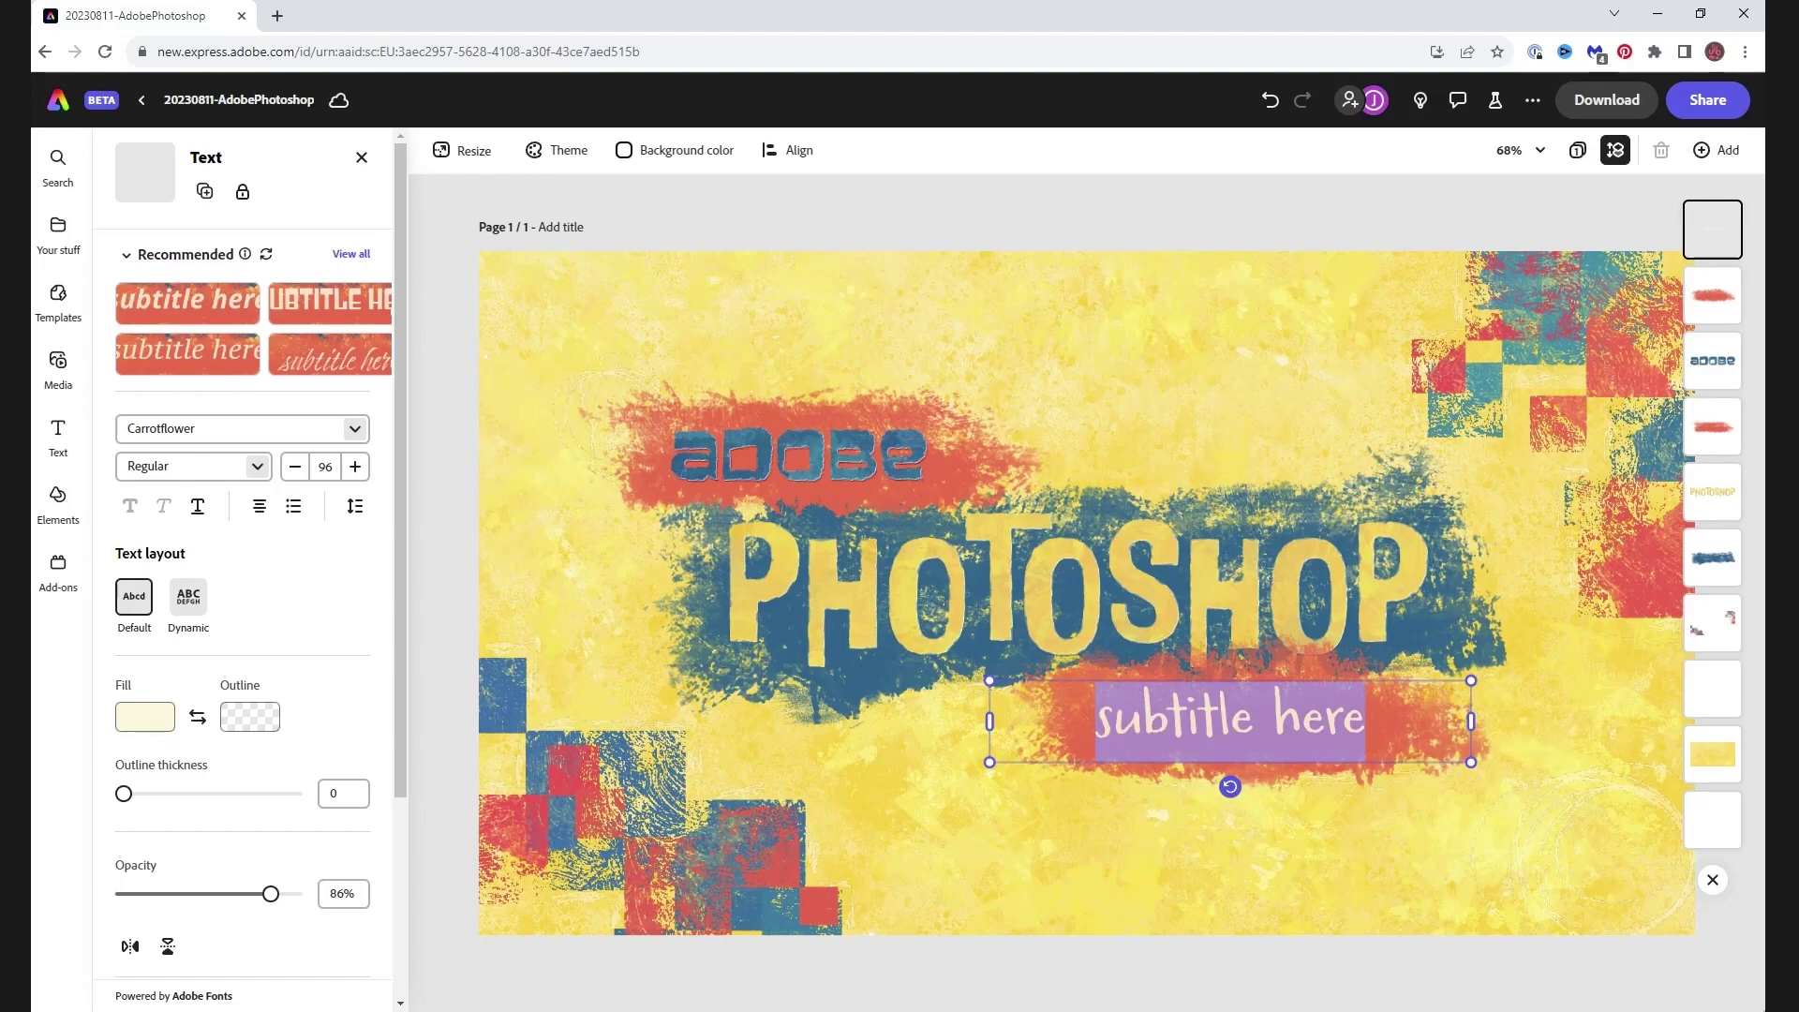
type("Import ")
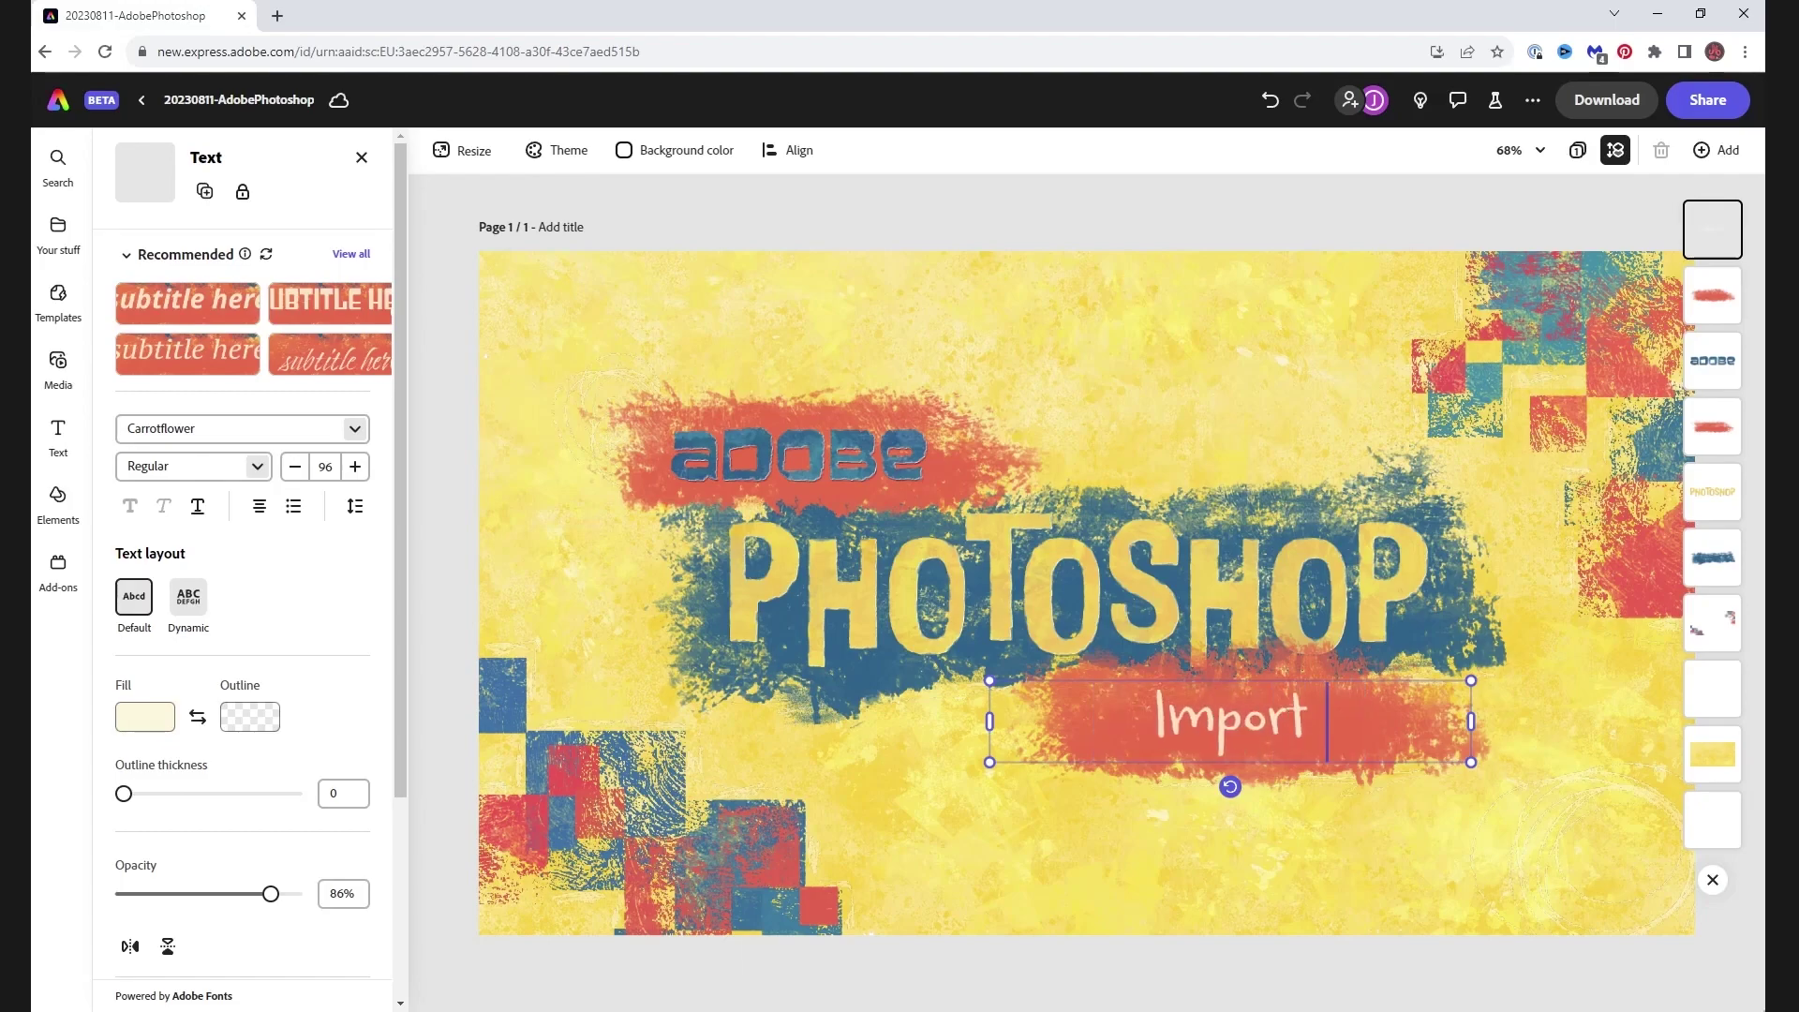
type("Files")
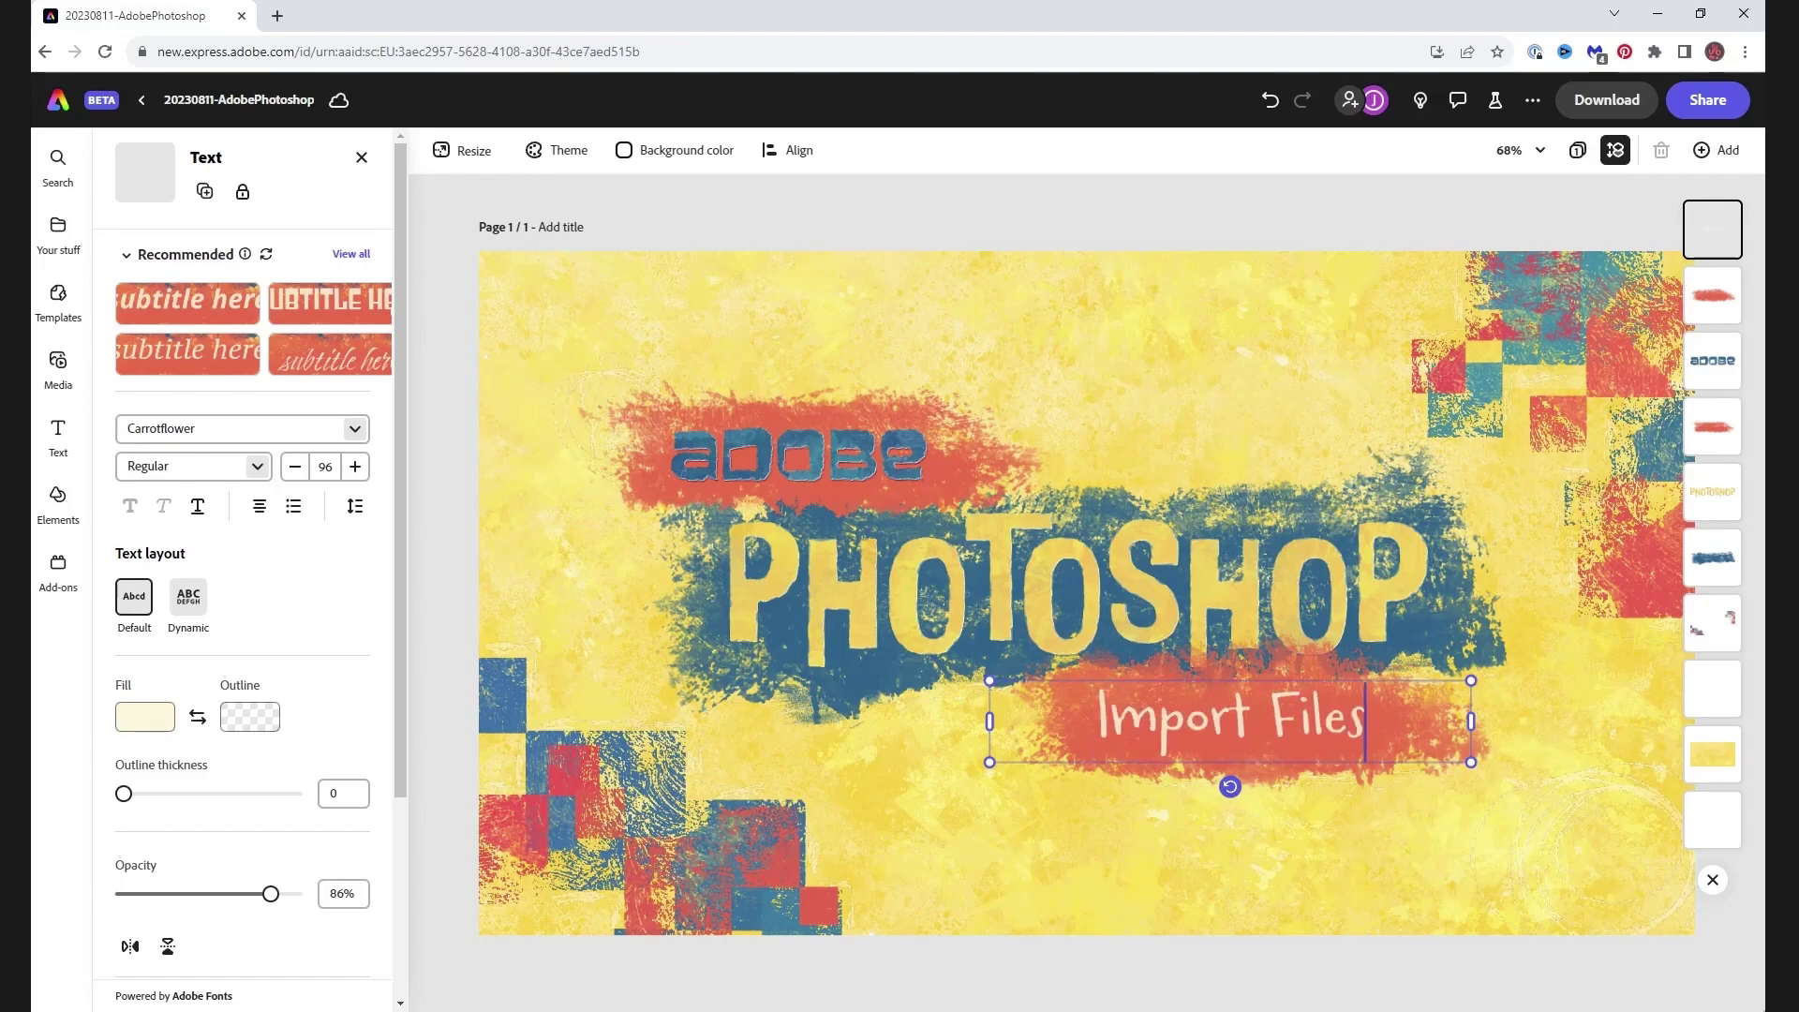
left_click(644, 988)
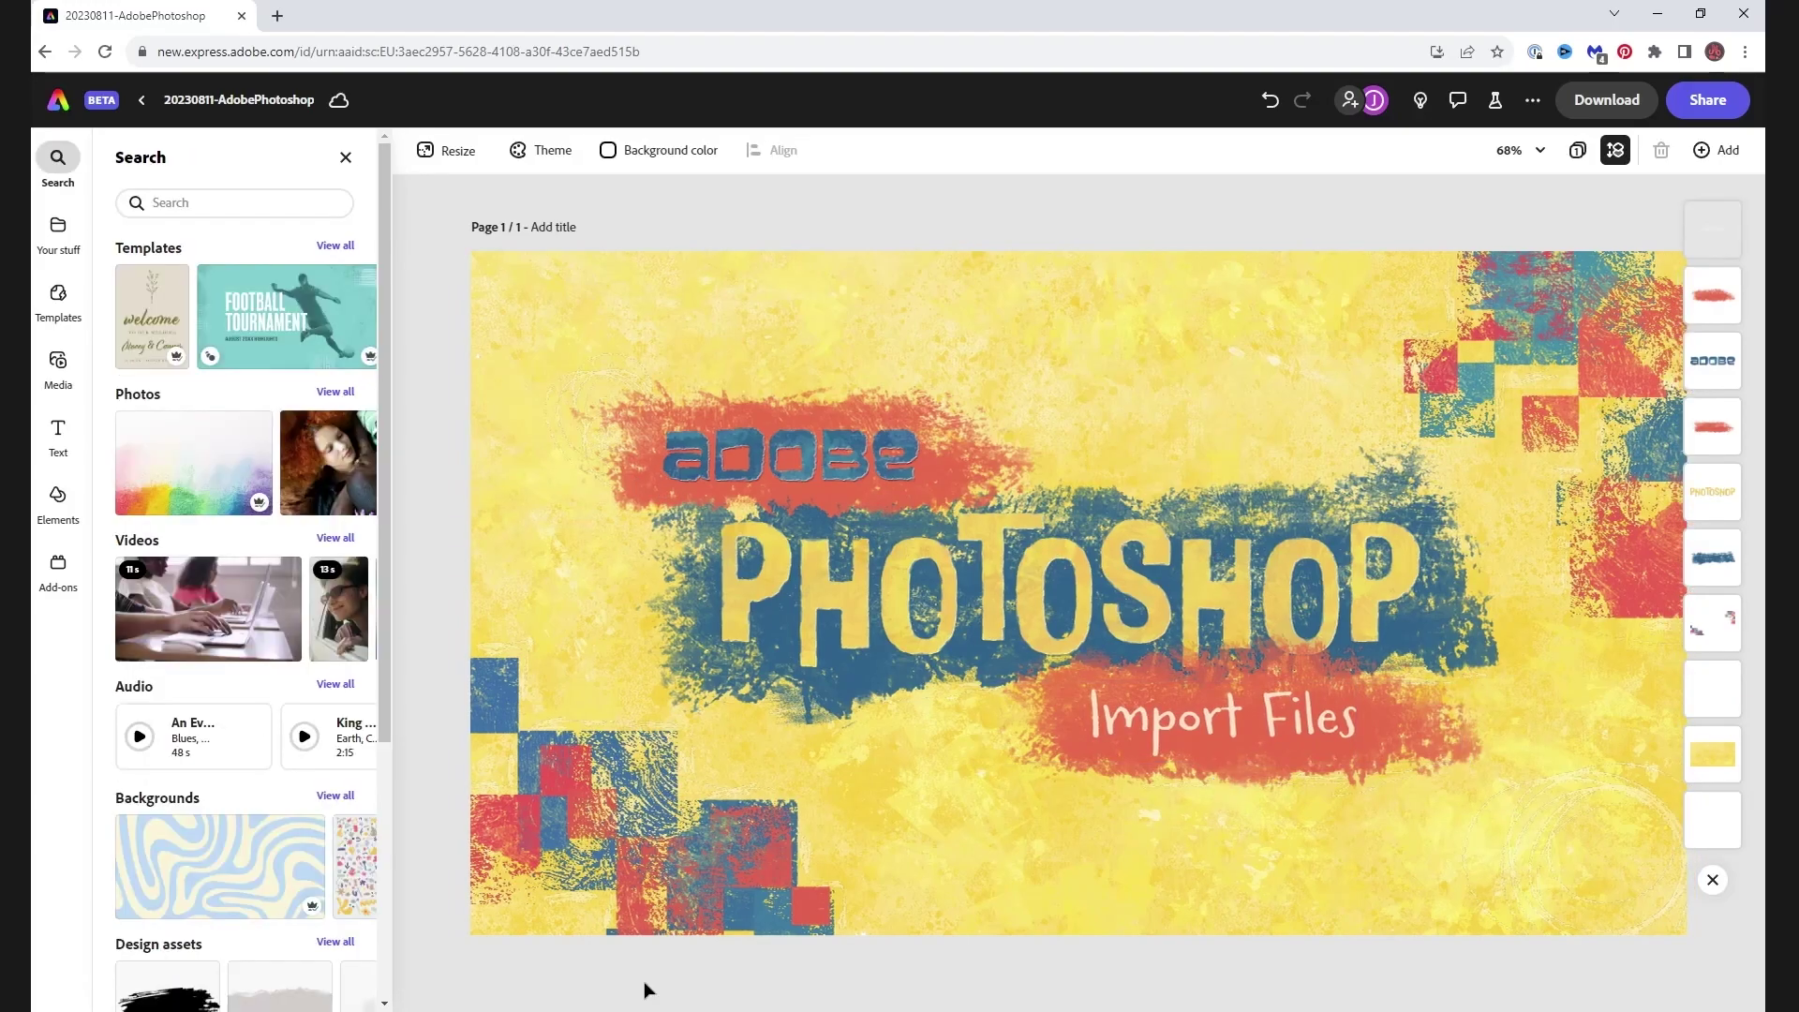